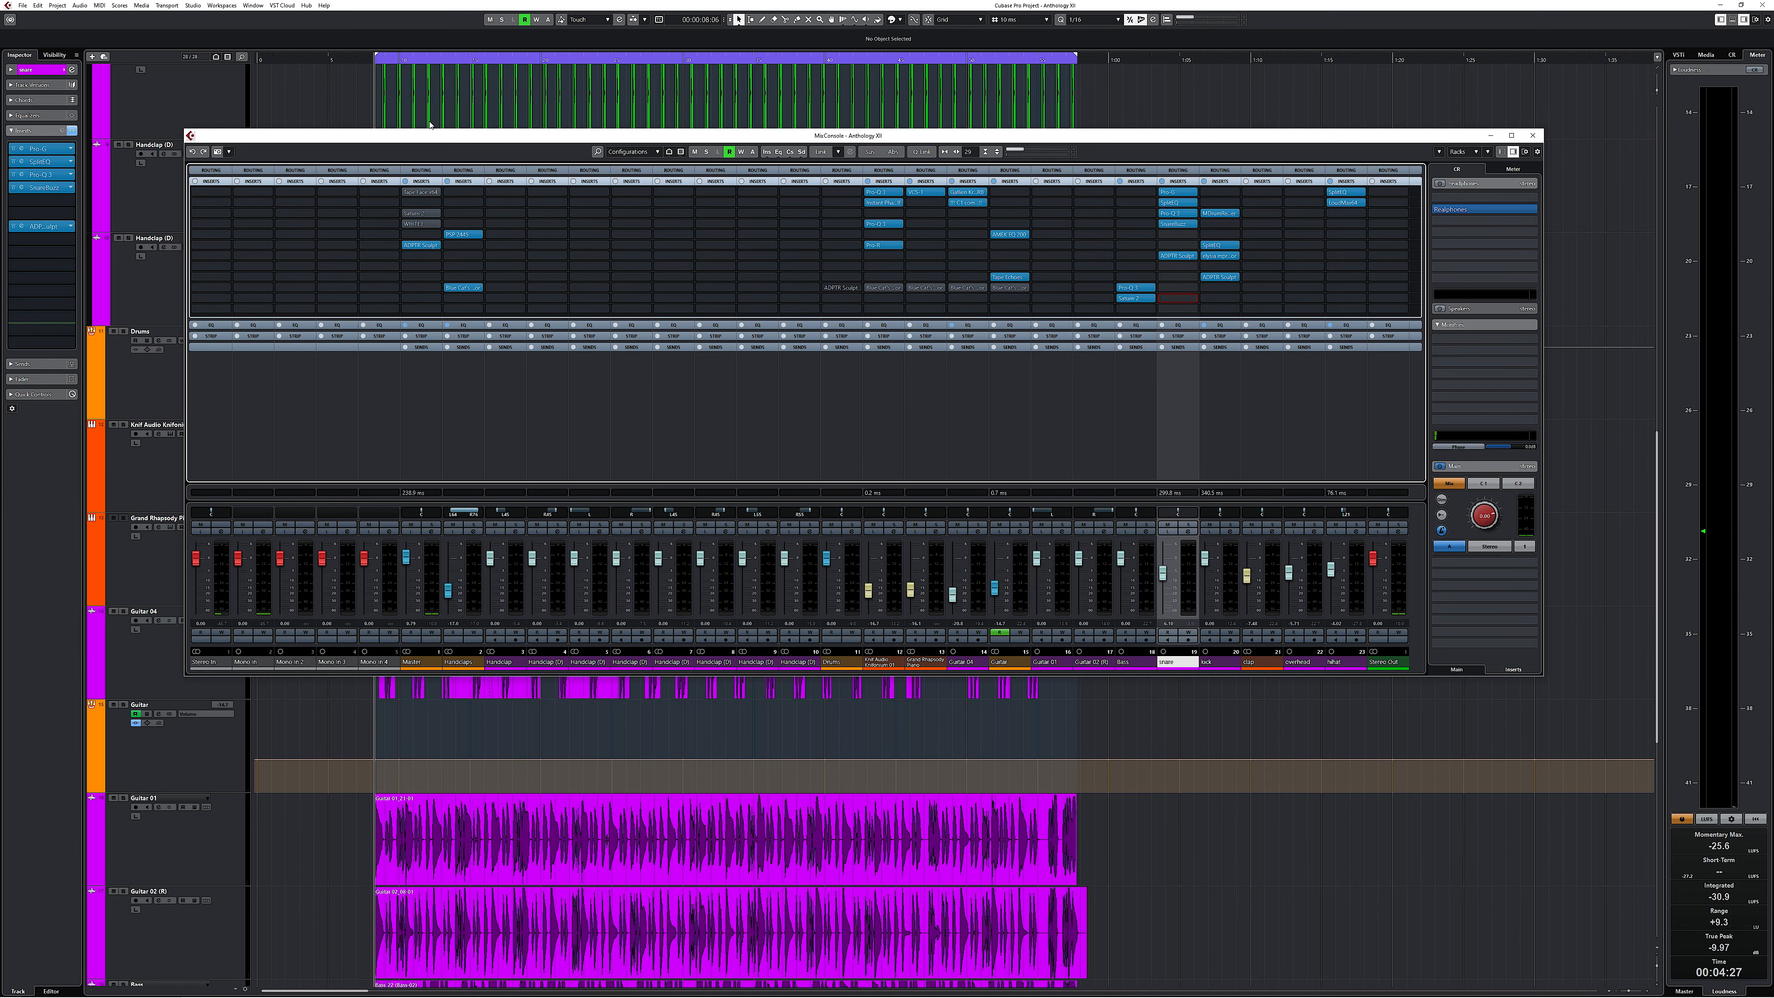
Step: Clear all insert effects from the Master and Handclaps group channels in the MixConsole
{"action": "right_click", "coordinate": [425, 182]}
{"action": "left_click", "coordinate": [497, 251]}
{"action": "key", "text": "Return"}
{"action": "right_click", "coordinate": [462, 181]}
{"action": "left_click", "coordinate": [517, 236]}
{"action": "key", "text": "Return"}
Step: Clear all insert effects from the Drums and Knif Audio Knifonium 01 channels
{"action": "right_click", "coordinate": [837, 186]}
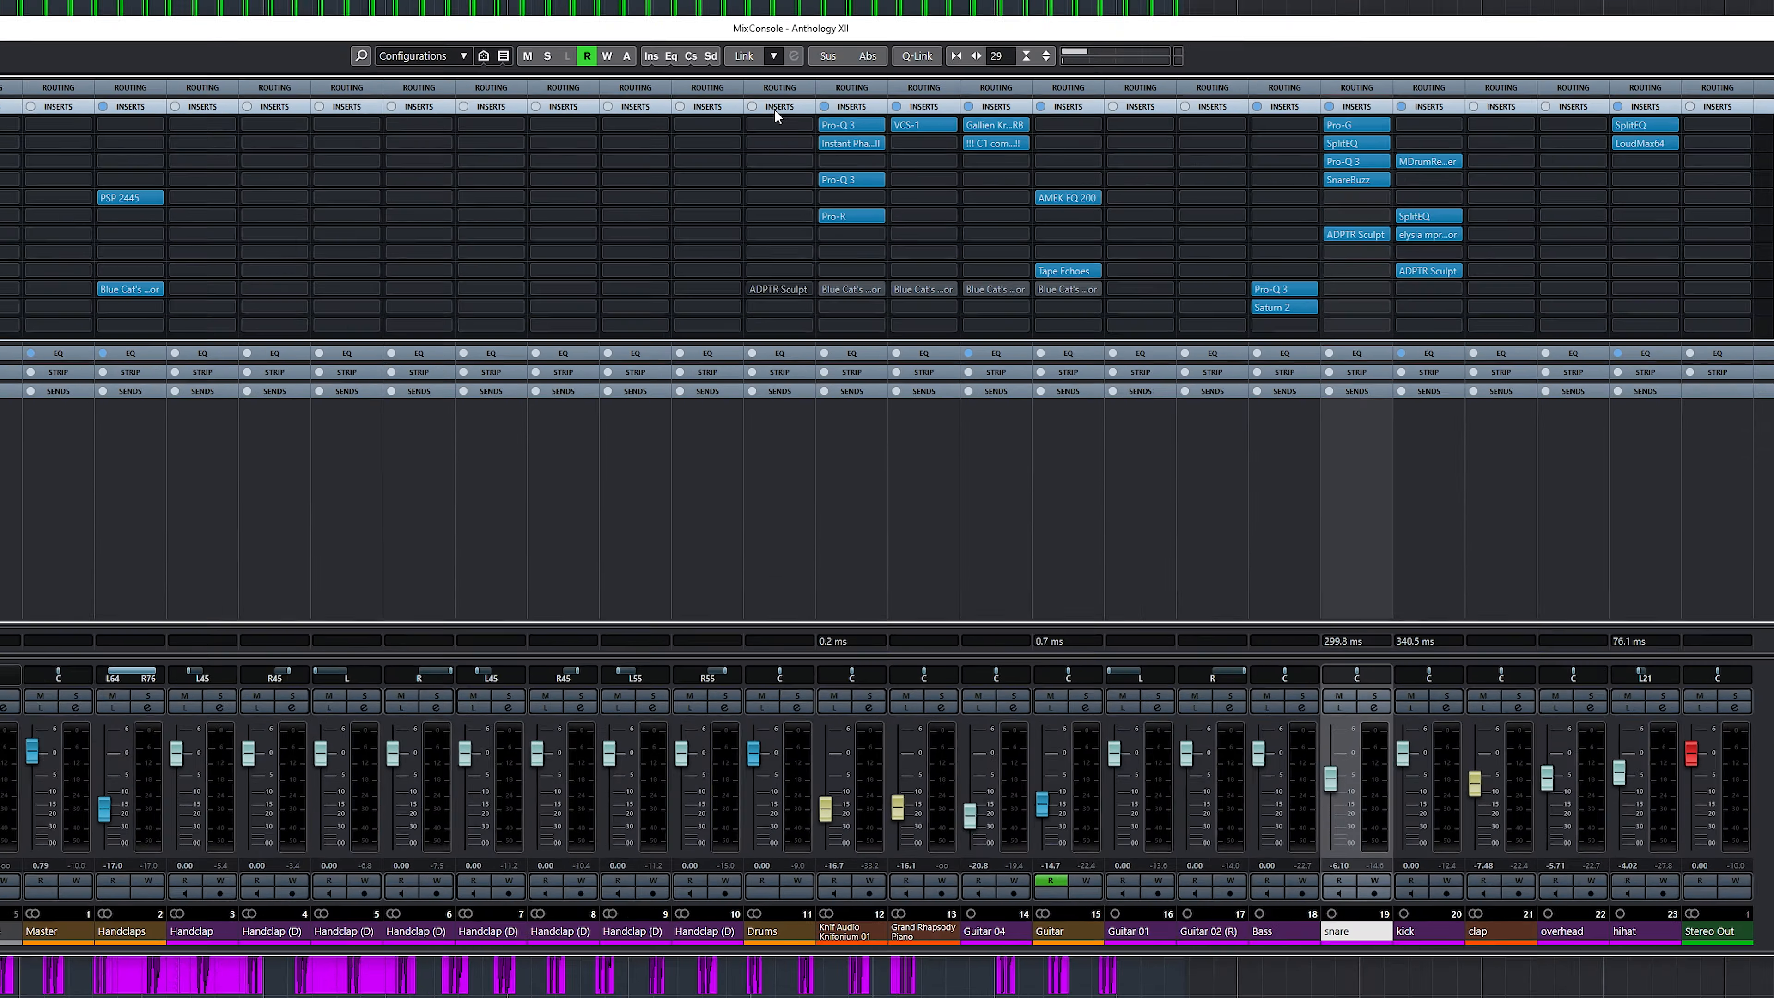
{"action": "left_click", "coordinate": [799, 174]}
{"action": "key", "text": "Return"}
{"action": "right_click", "coordinate": [873, 165]}
{"action": "left_click", "coordinate": [875, 166]}
{"action": "key", "text": "Return"}
Step: Clear all insert effects from the Grand Rhapsody Piano and Guitar 04 channels
{"action": "right_click", "coordinate": [920, 99]}
{"action": "left_click", "coordinate": [948, 169]}
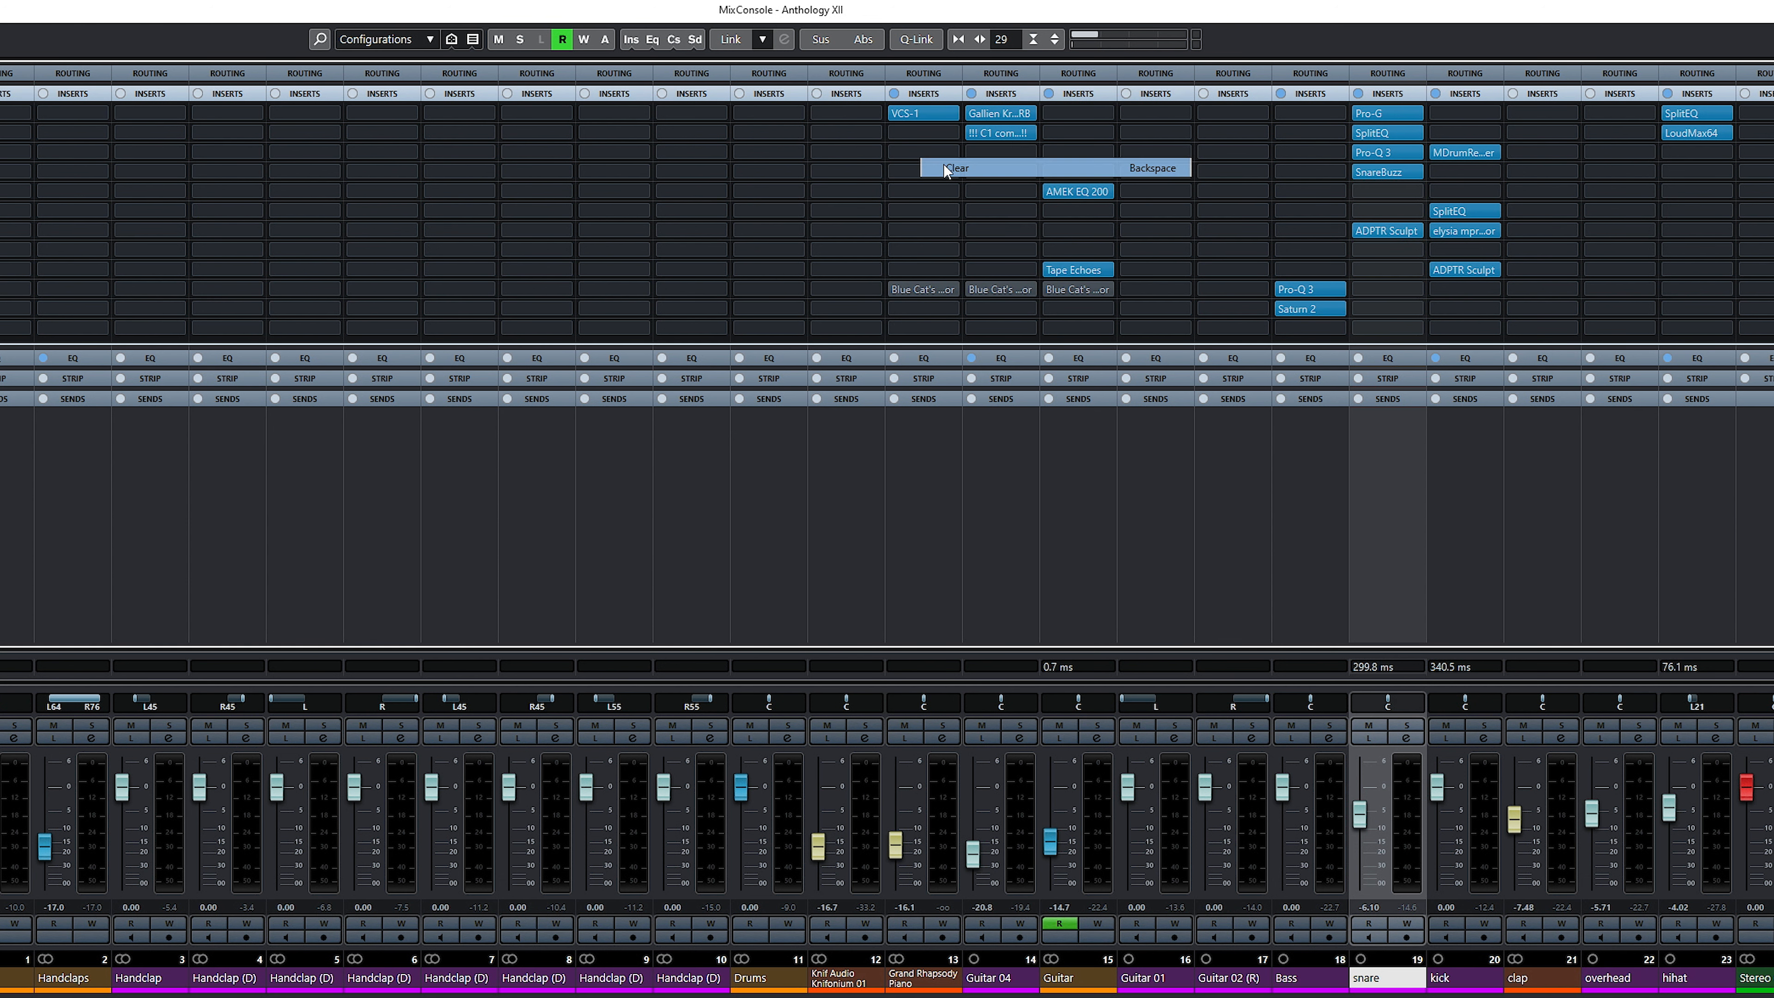
{"action": "right_click", "coordinate": [1006, 101]}
{"action": "left_click", "coordinate": [1025, 167]}
{"action": "key", "text": "Return"}
Step: Clear all insert effects from the Guitar group and Bass channels
{"action": "right_click", "coordinate": [1077, 100]}
{"action": "left_click", "coordinate": [1103, 165]}
{"action": "key", "text": "Return"}
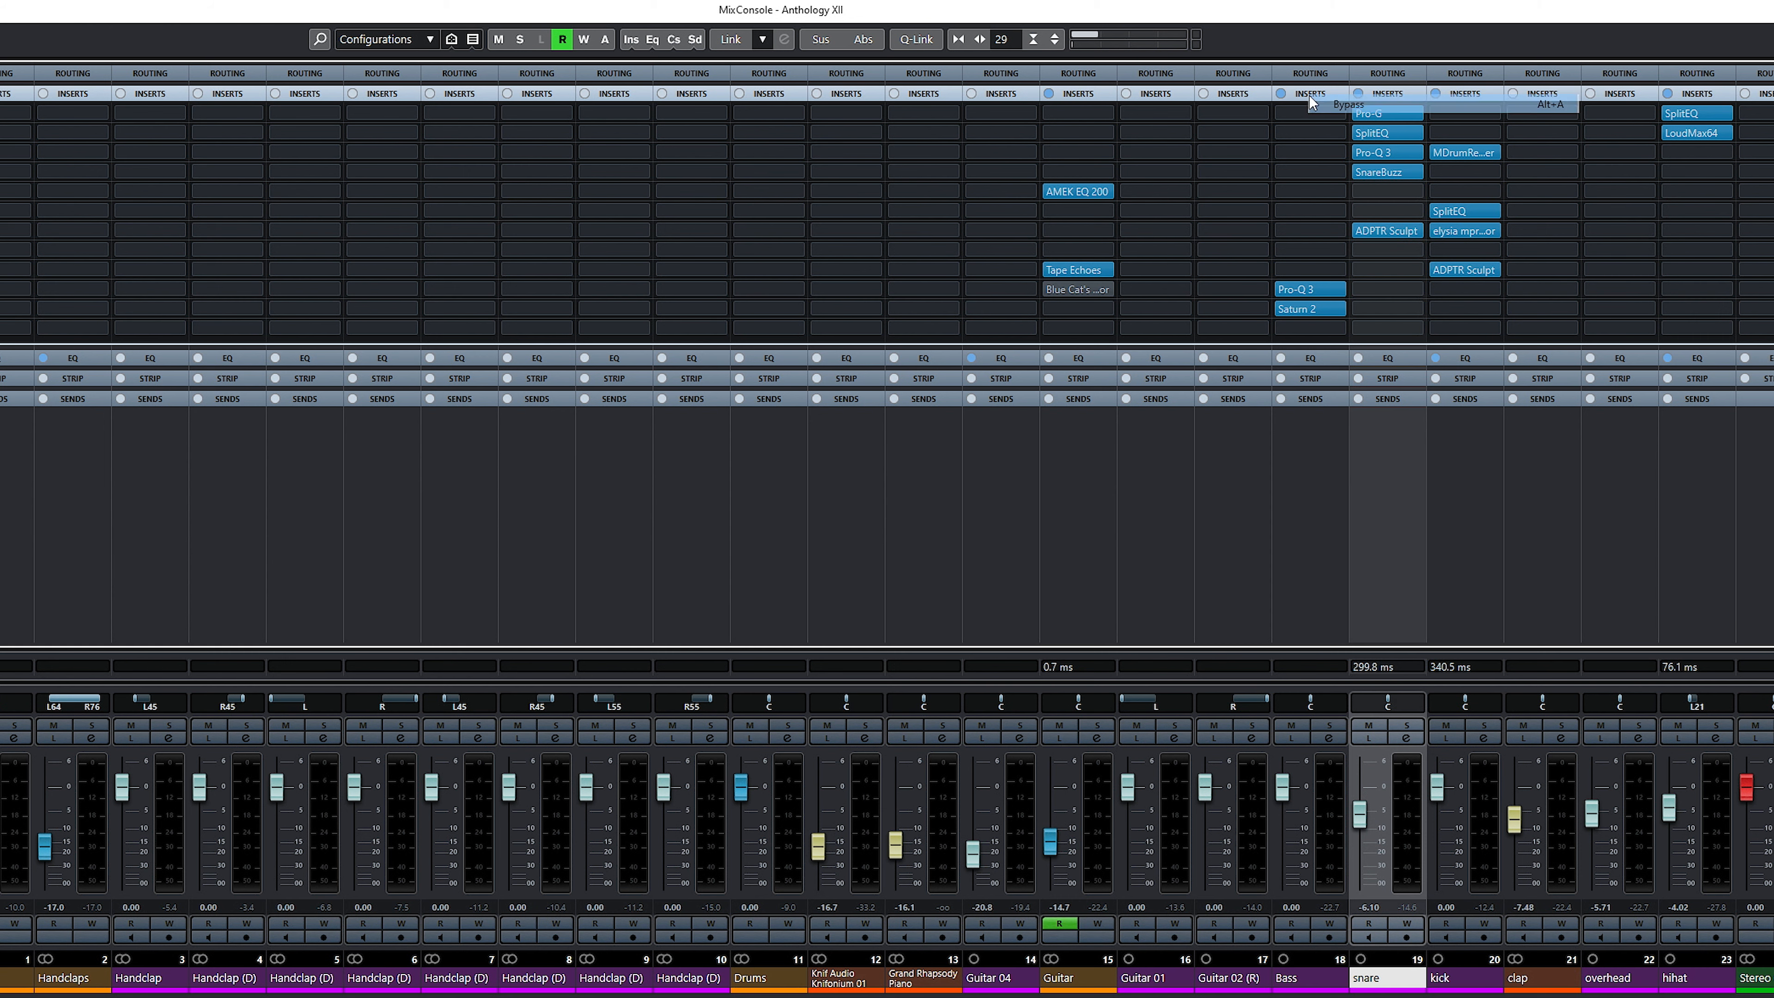
{"action": "right_click", "coordinate": [1309, 101]}
{"action": "left_click", "coordinate": [1341, 165]}
{"action": "key", "text": "Return"}
Step: Clear all insert effects from the snare and kick channels
{"action": "right_click", "coordinate": [1387, 95]}
{"action": "left_click", "coordinate": [1420, 166]}
{"action": "key", "text": "Return"}
{"action": "right_click", "coordinate": [1437, 95]}
{"action": "left_click", "coordinate": [1466, 166]}
{"action": "key", "text": "Return"}
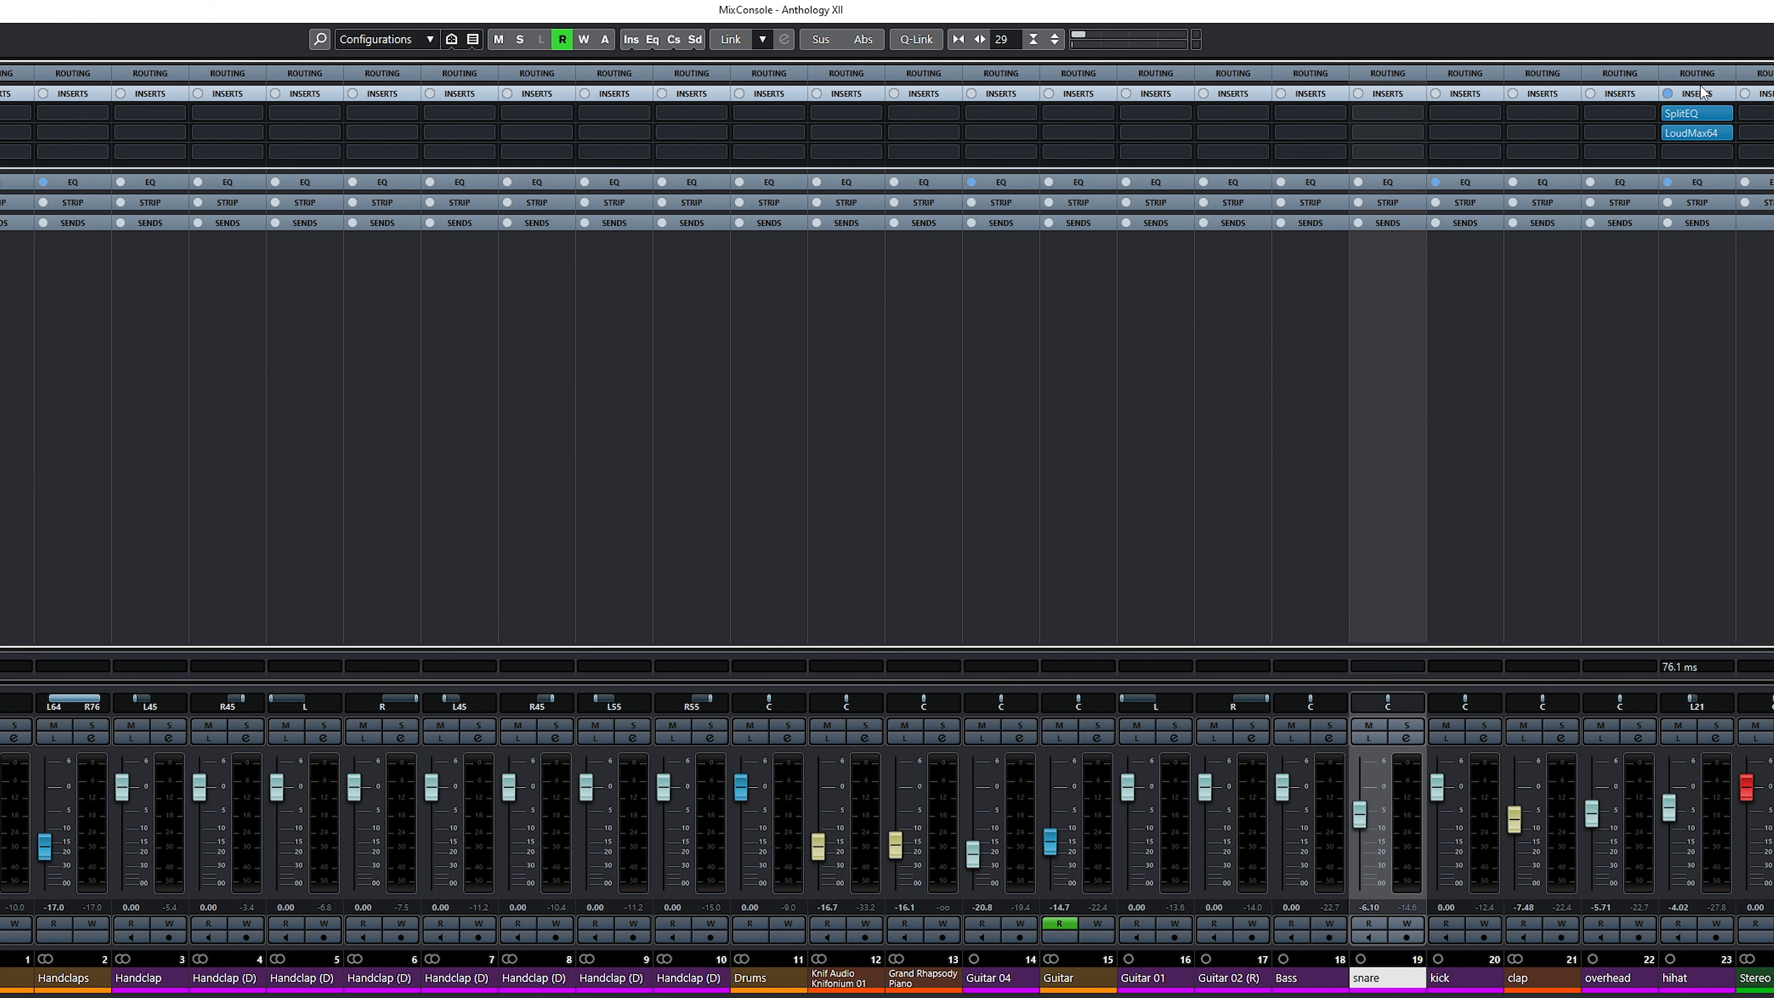
Step: Clear all insert effects from the hihat channel and close the MixConsole
{"action": "right_click", "coordinate": [1700, 94]}
{"action": "left_click", "coordinate": [1752, 172]}
{"action": "key", "text": "Return"}
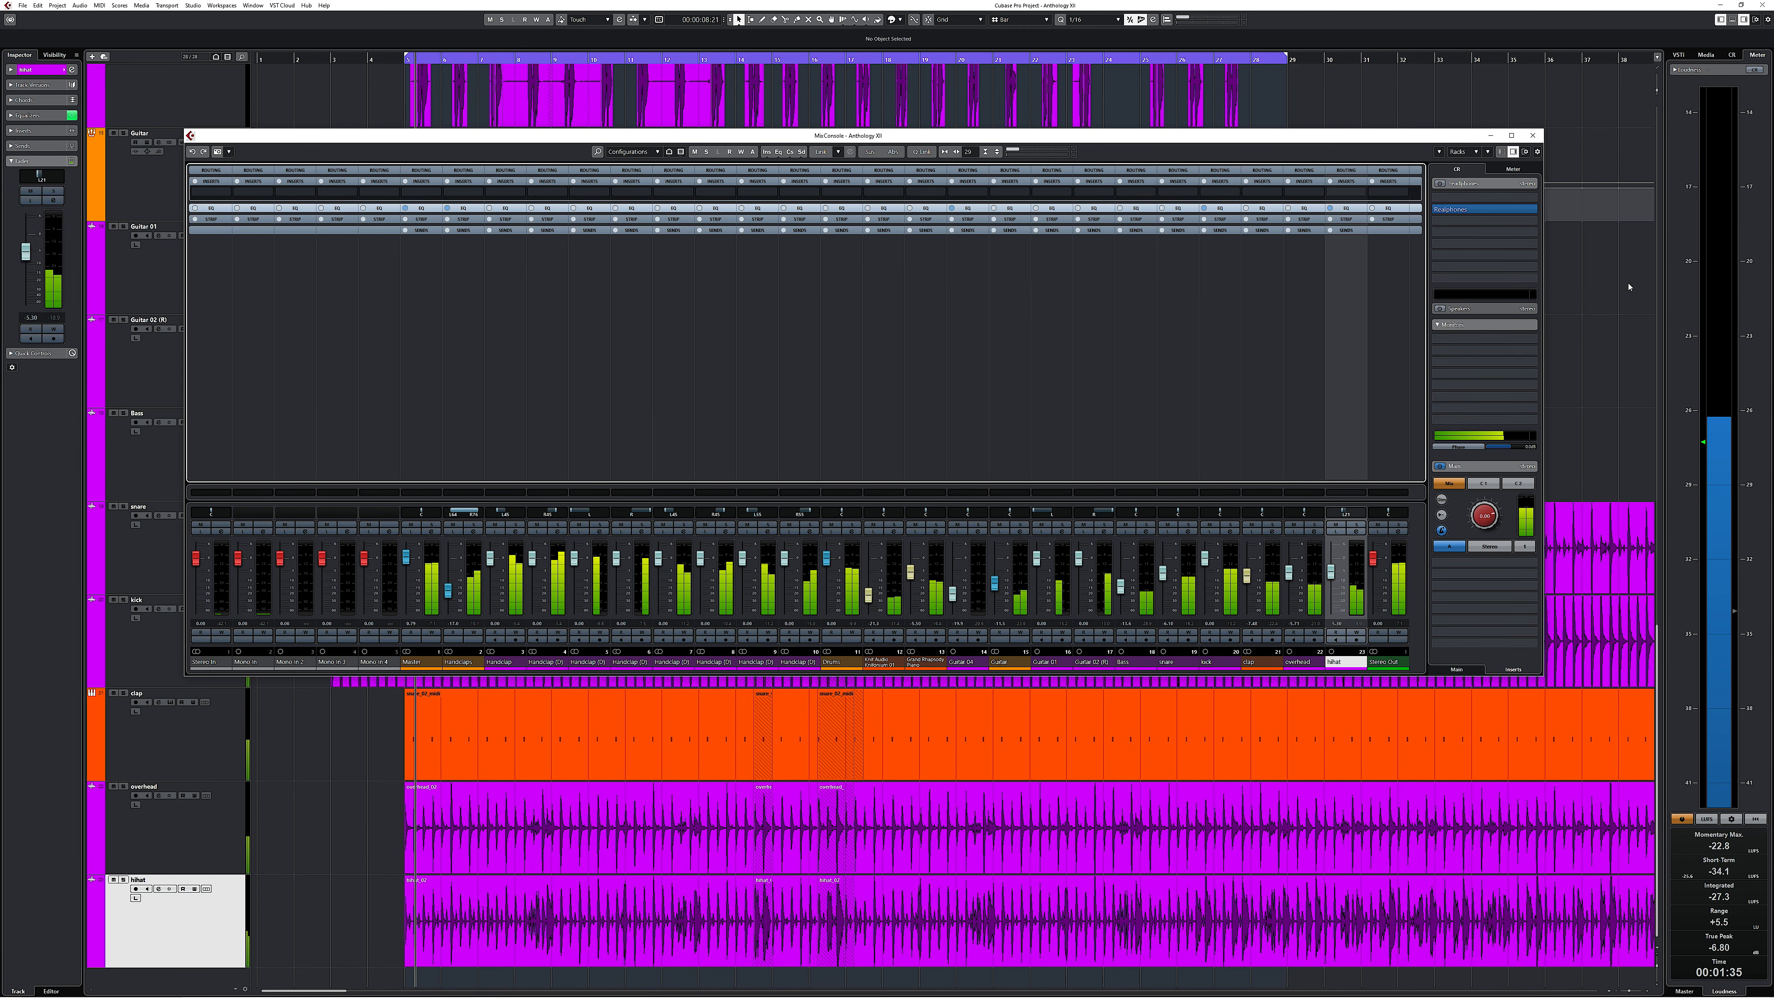
{"action": "left_click", "coordinate": [1533, 135]}
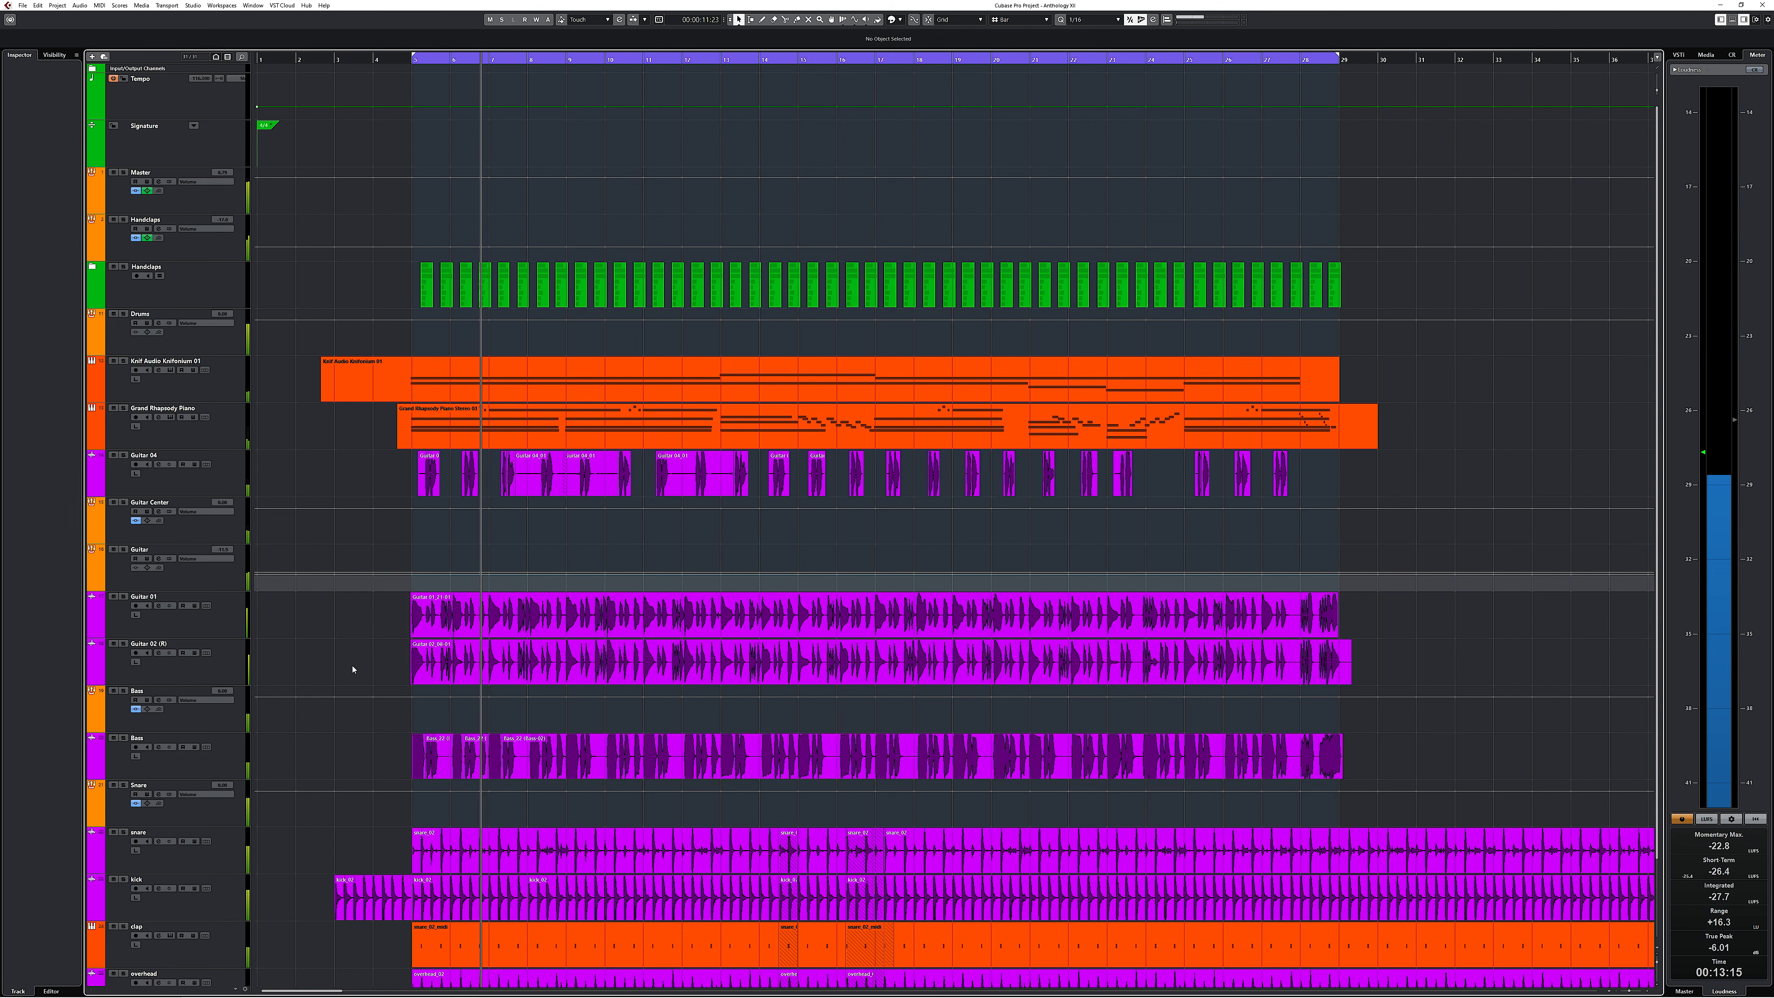
Step: Open the MixConsole and bypass and re-enable all inserts twice during playback to compare the unmixed and processed sound
{"action": "key", "text": "F3"}
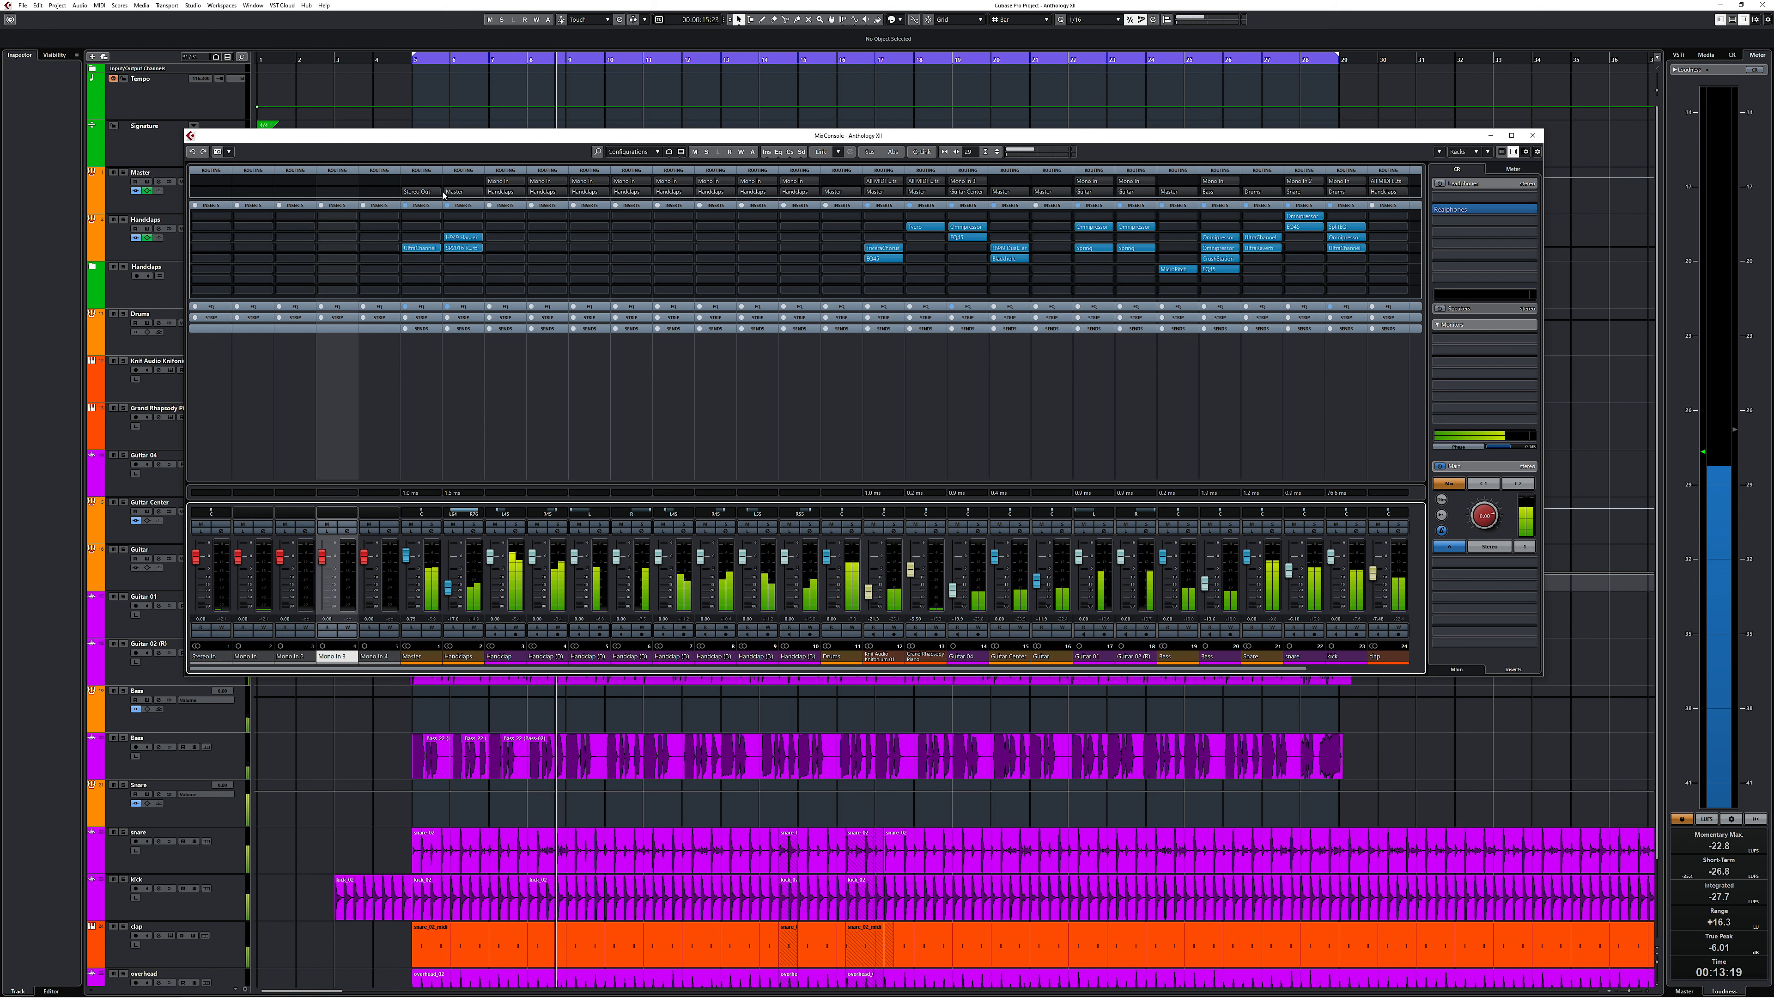
{"action": "left_click", "coordinate": [769, 153], "text": "alt"}
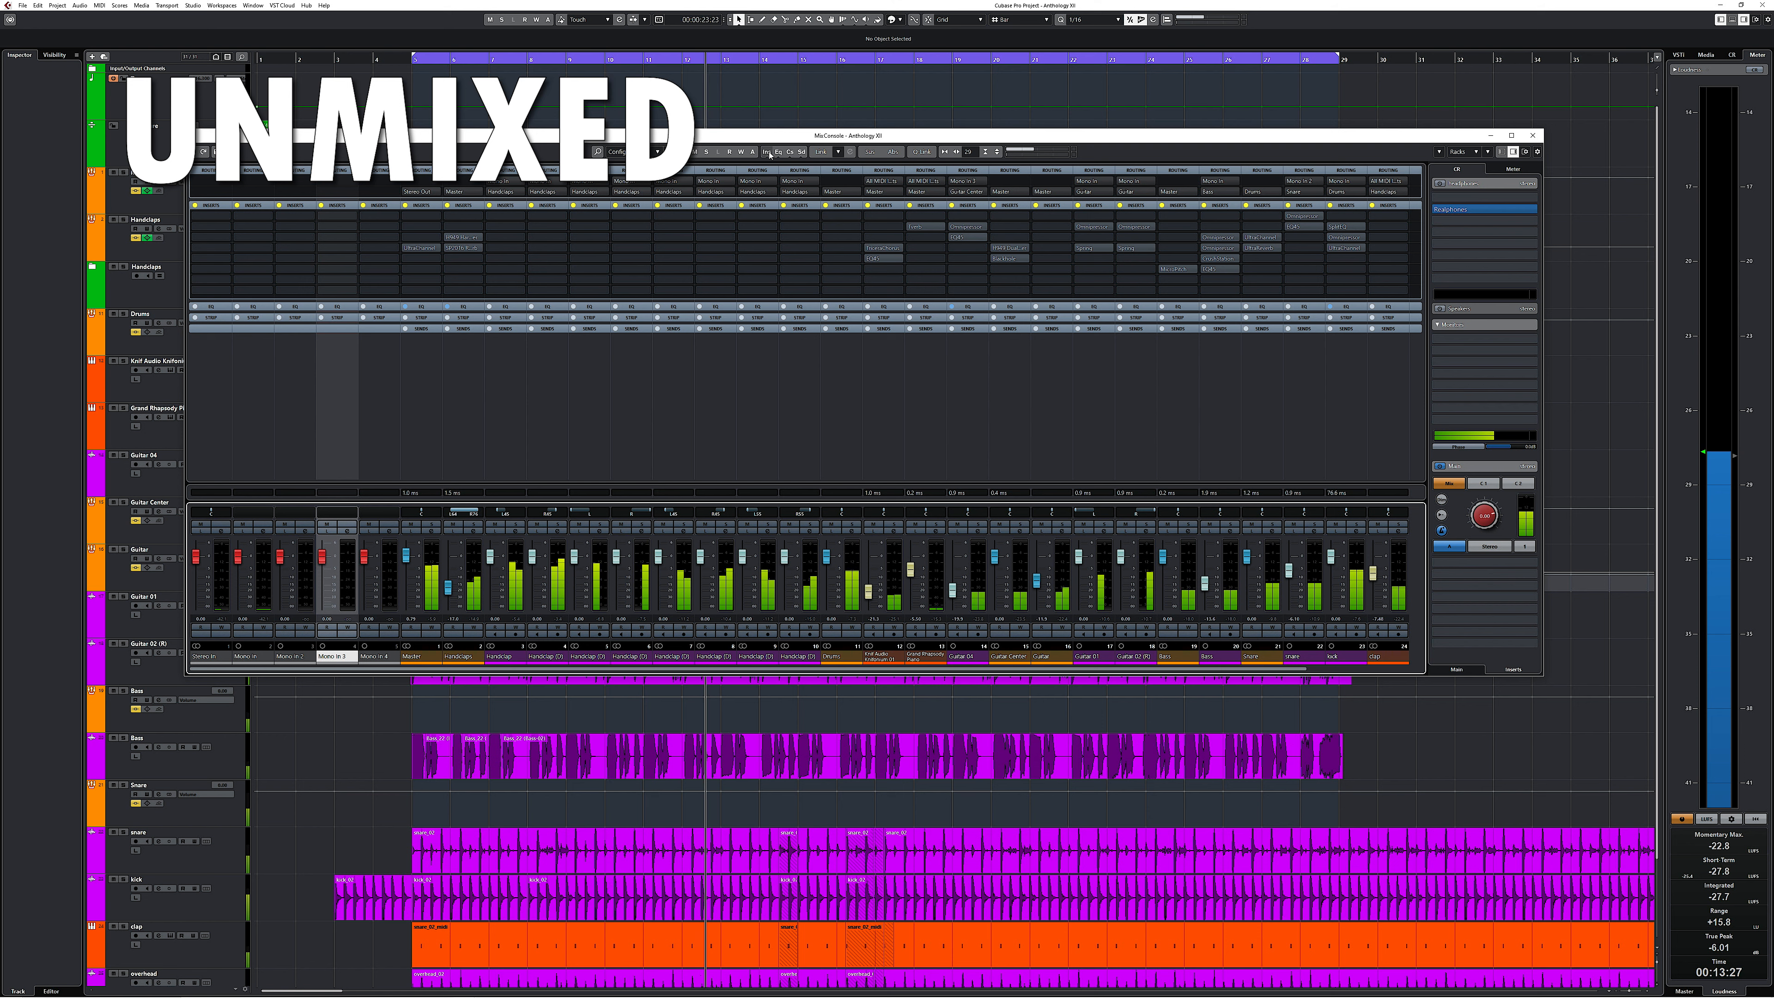
{"action": "left_click", "coordinate": [769, 153], "text": "alt"}
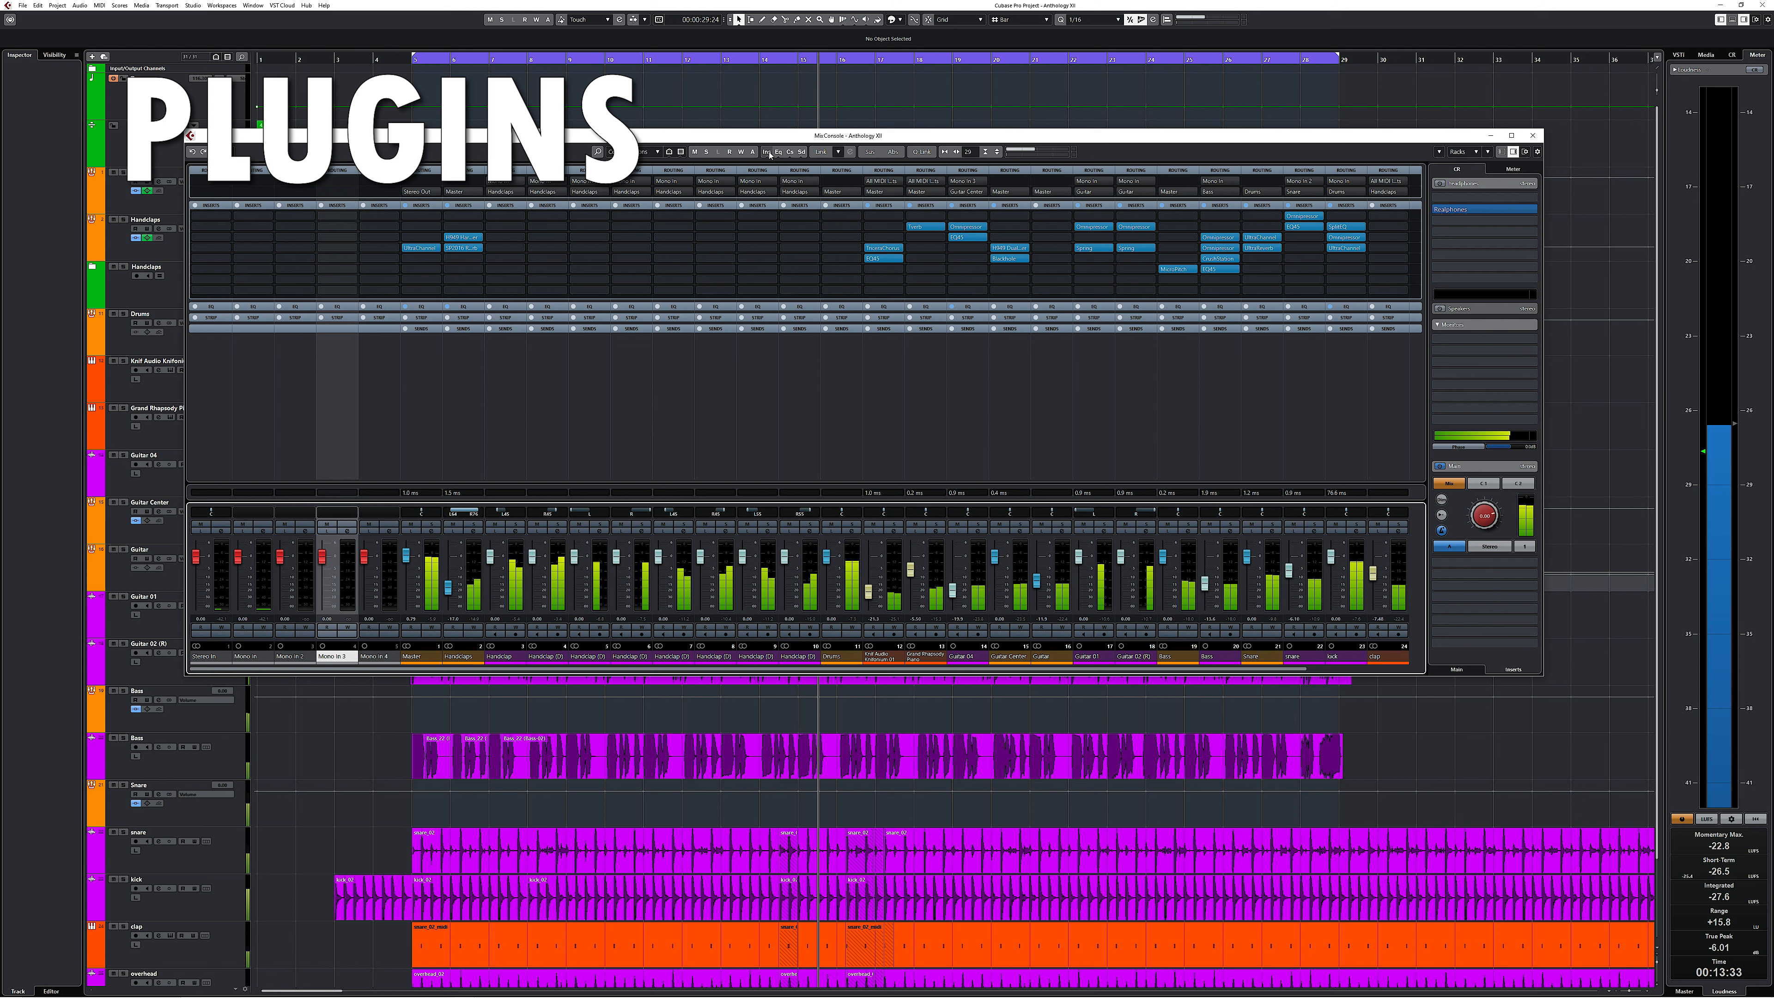
{"action": "left_click", "coordinate": [769, 153], "text": "alt"}
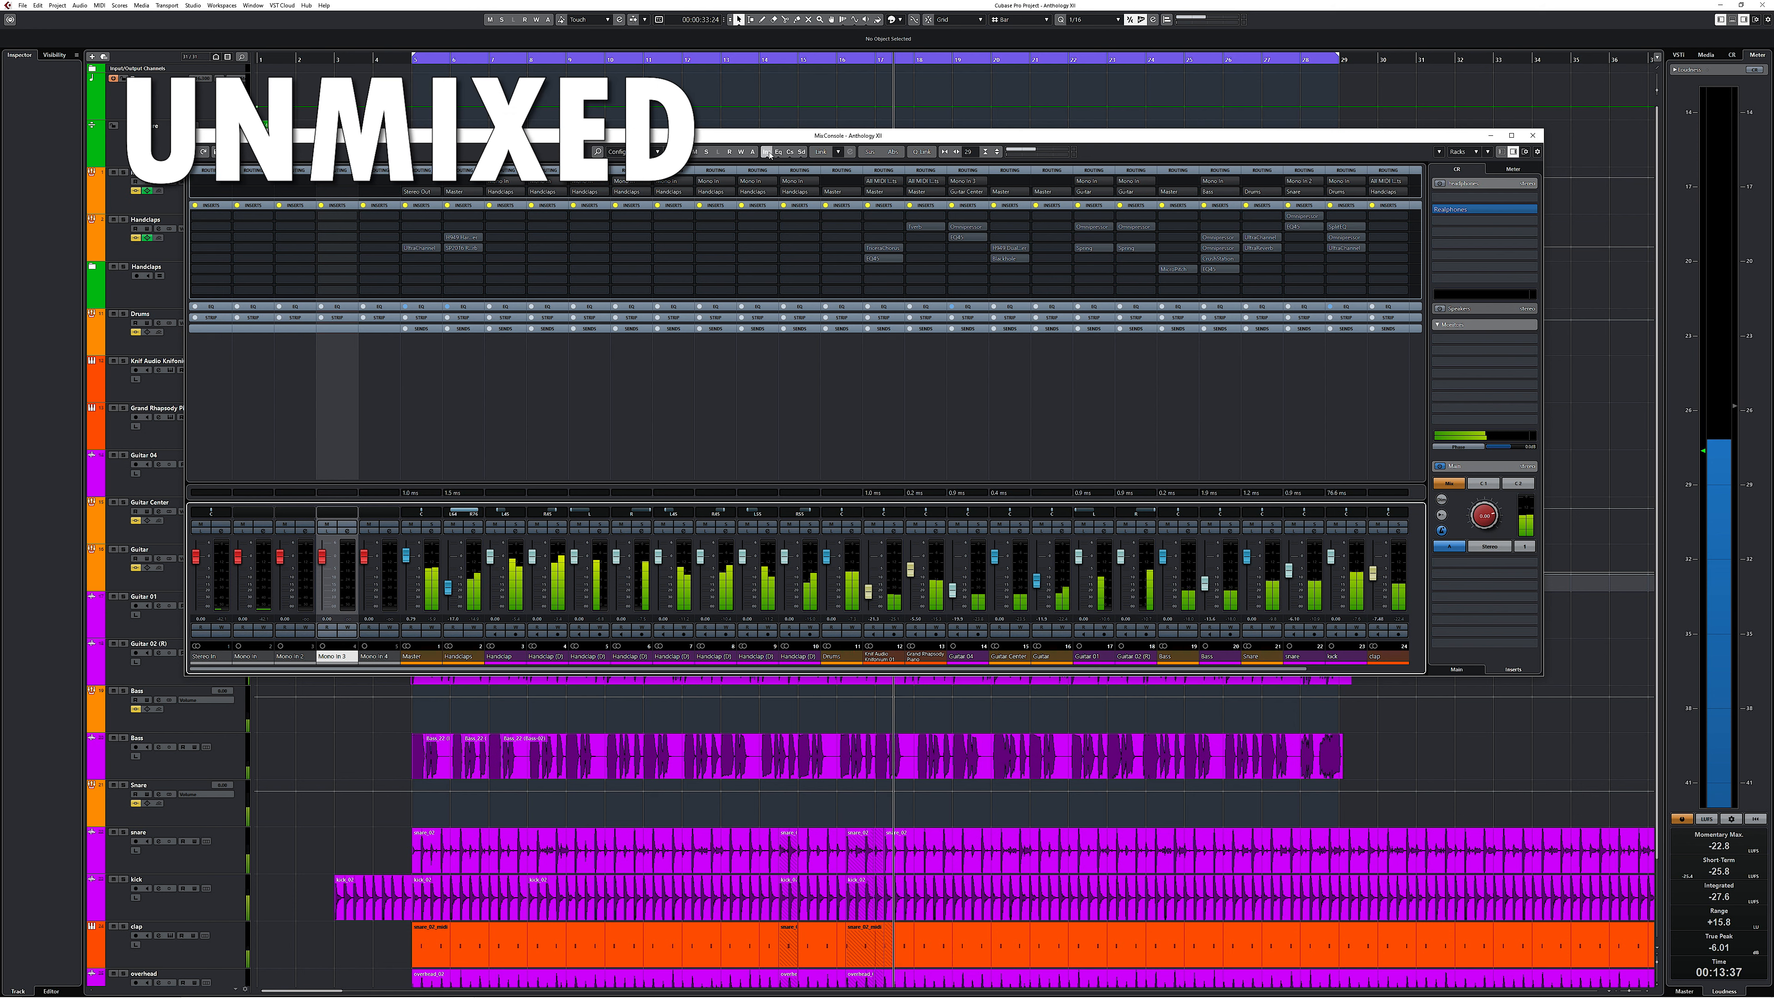
{"action": "left_click", "coordinate": [769, 153], "text": "alt"}
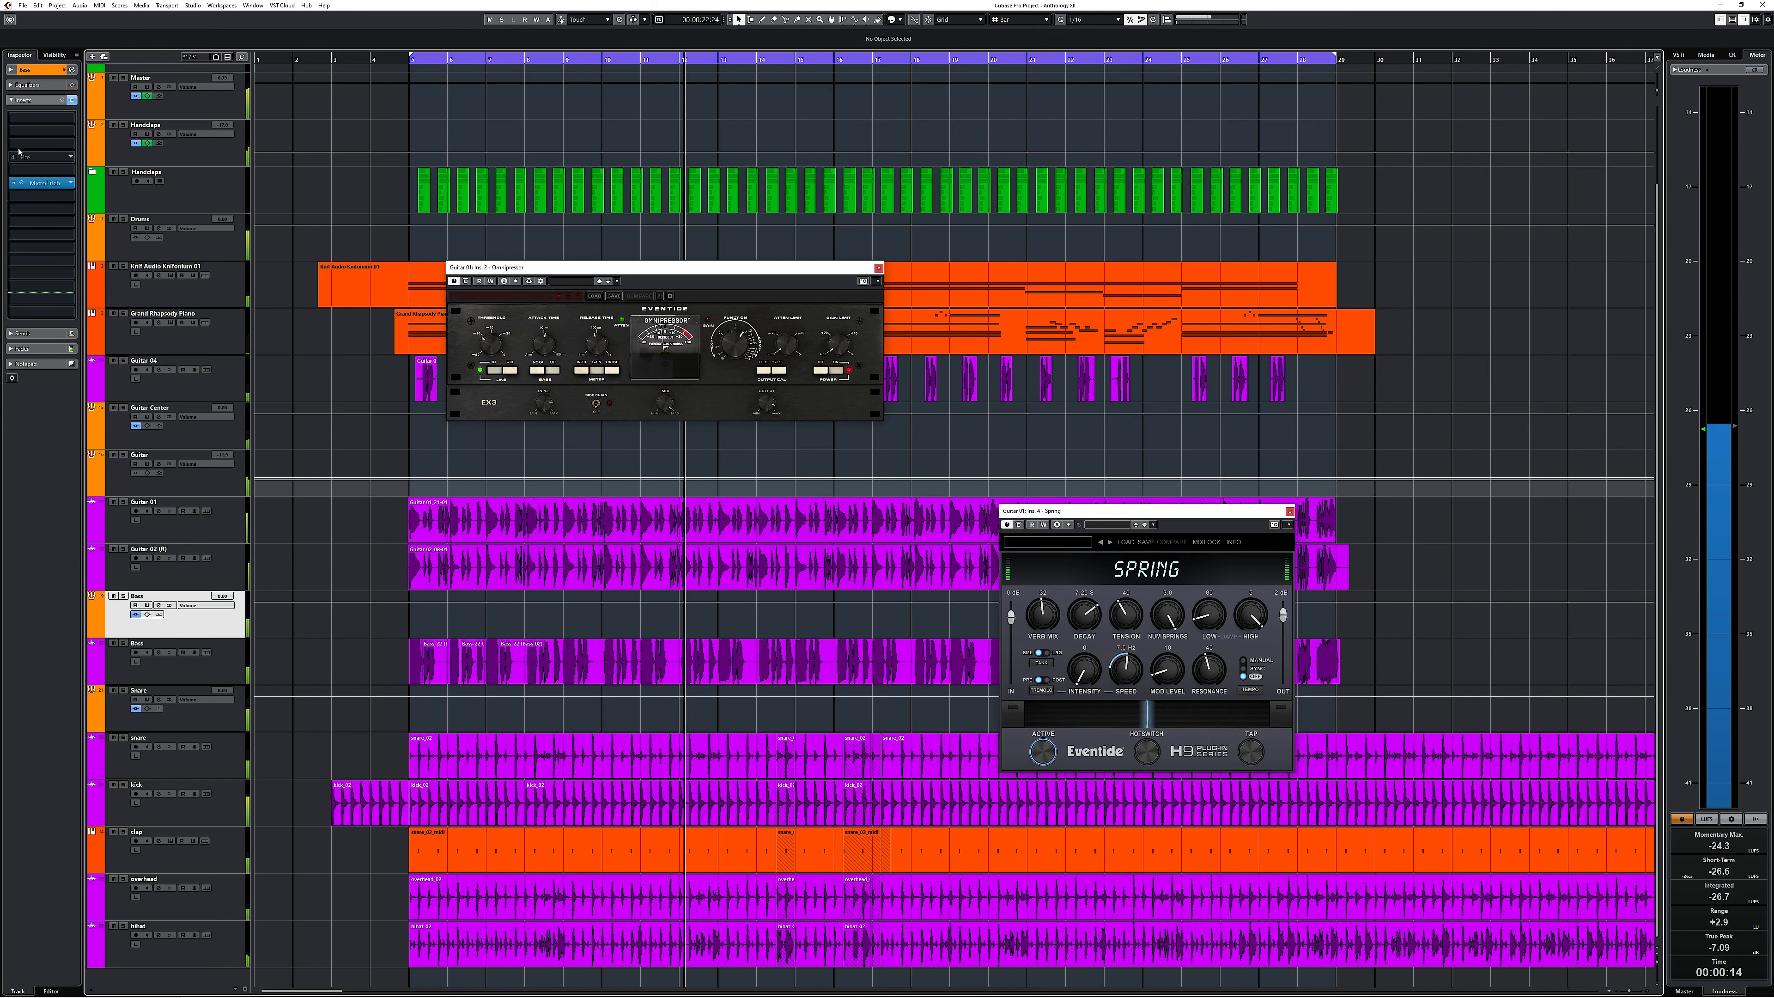
Step: View MicroPitch on the Bass group and UltraChannel on the Snare group, and close the plugin windows
{"action": "left_click", "coordinate": [22, 183]}
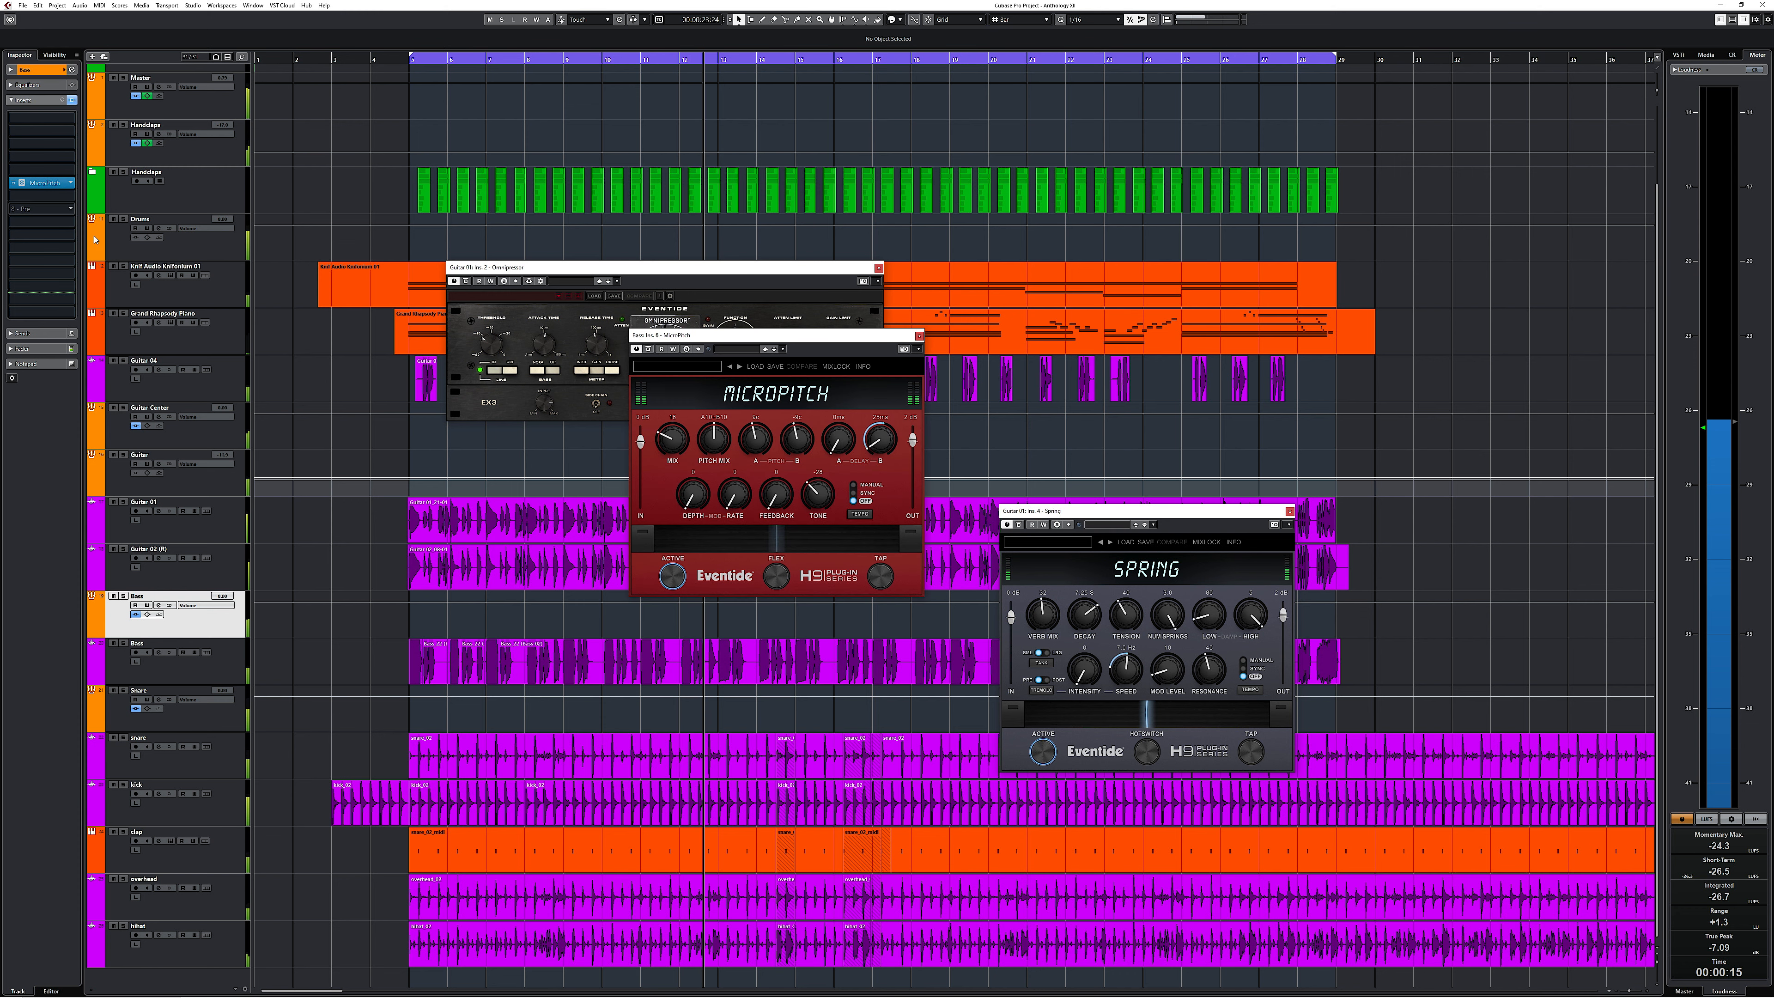
{"action": "left_click", "coordinate": [191, 726]}
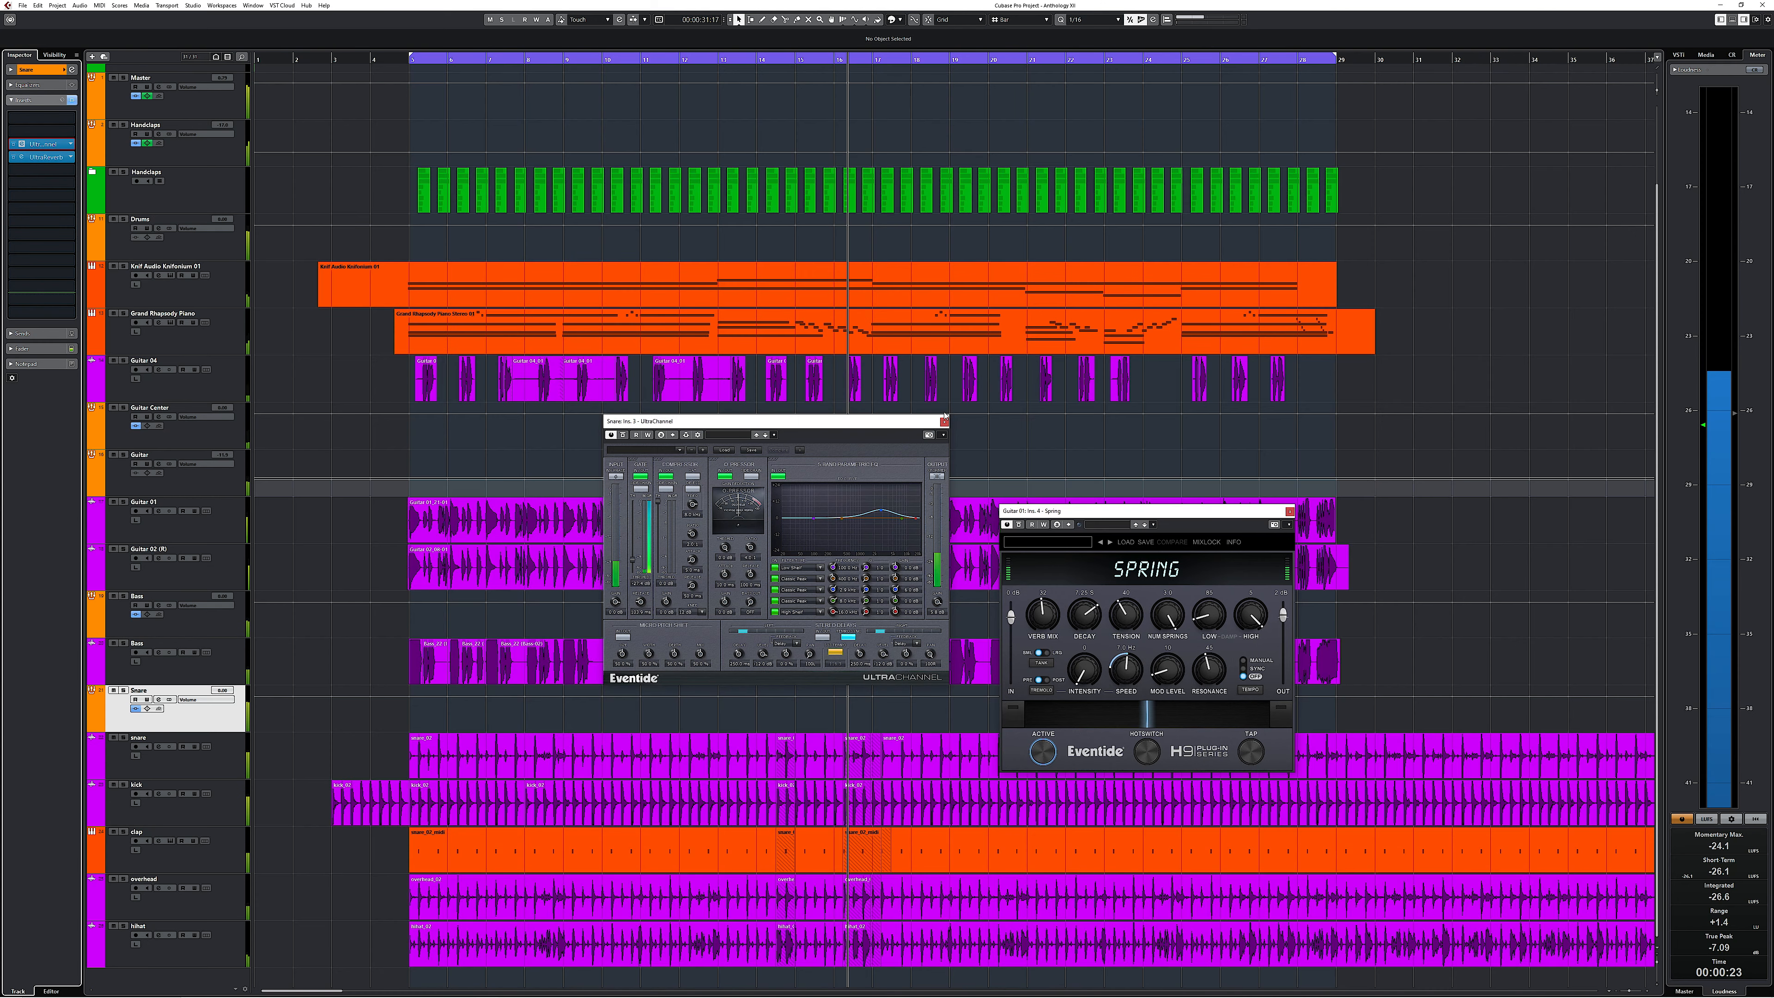
{"action": "left_click", "coordinate": [939, 420]}
{"action": "left_click", "coordinate": [1290, 511]}
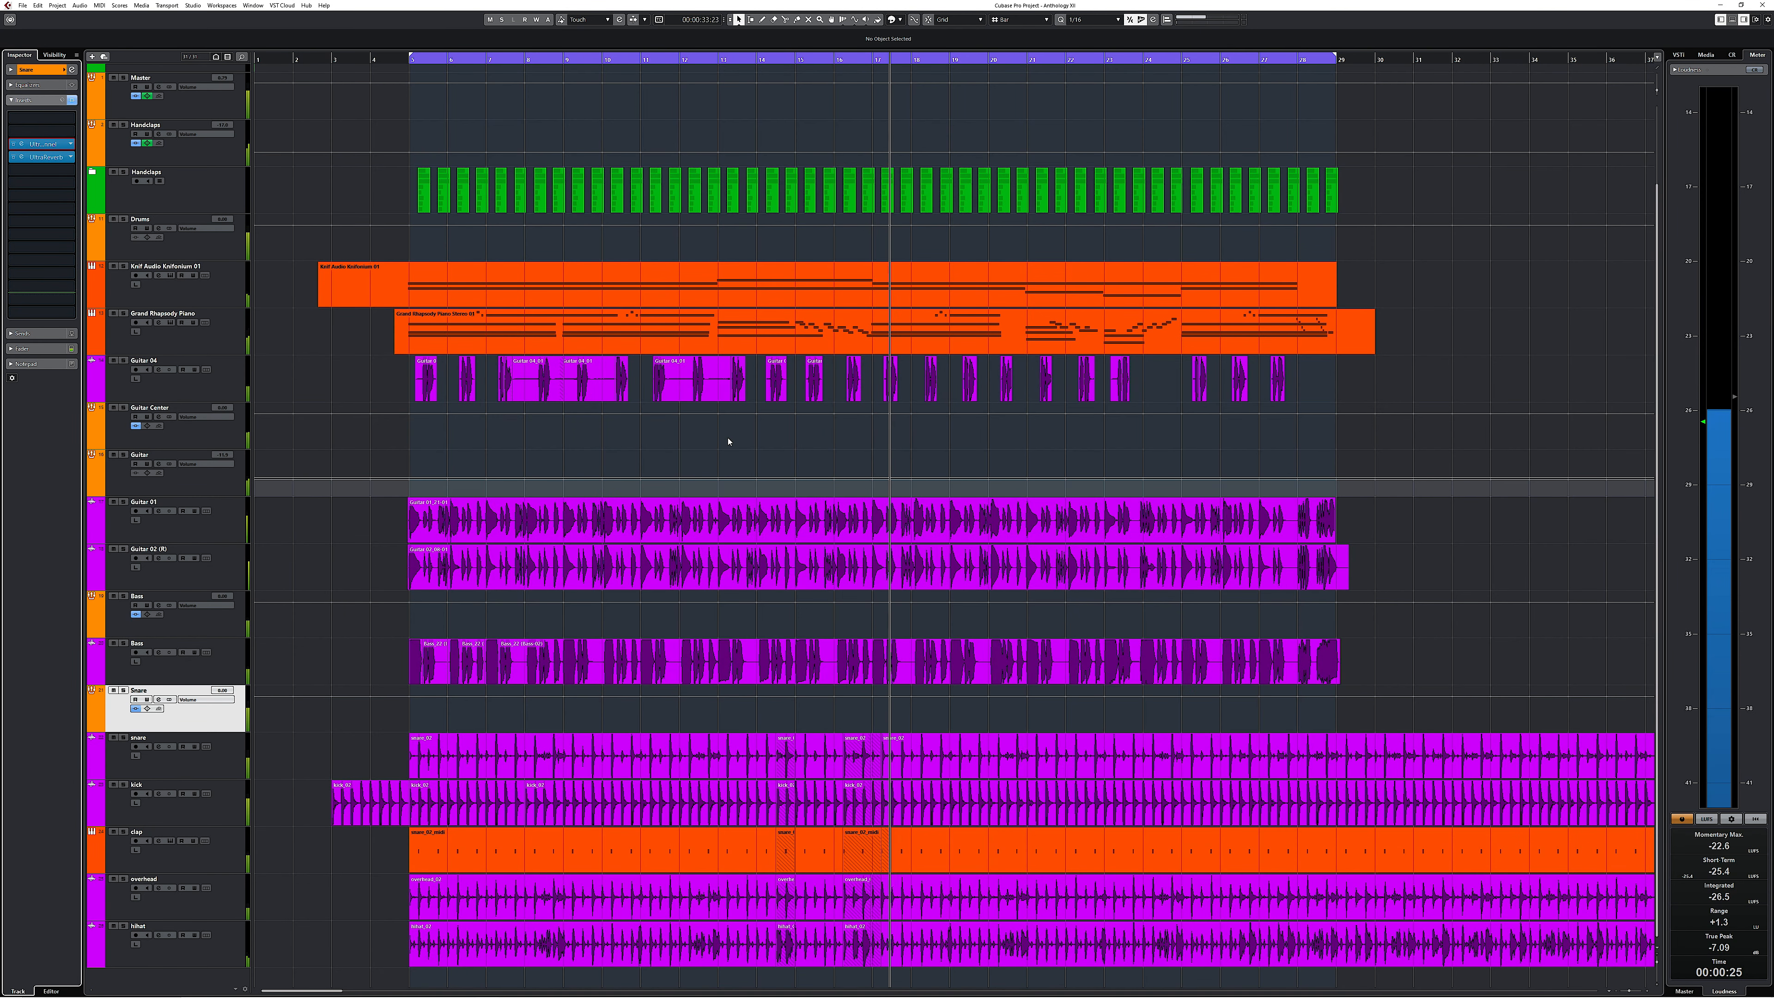
Step: Open the MixConsole, review the insert effects across all channels, and close it
{"action": "key", "text": "F3"}
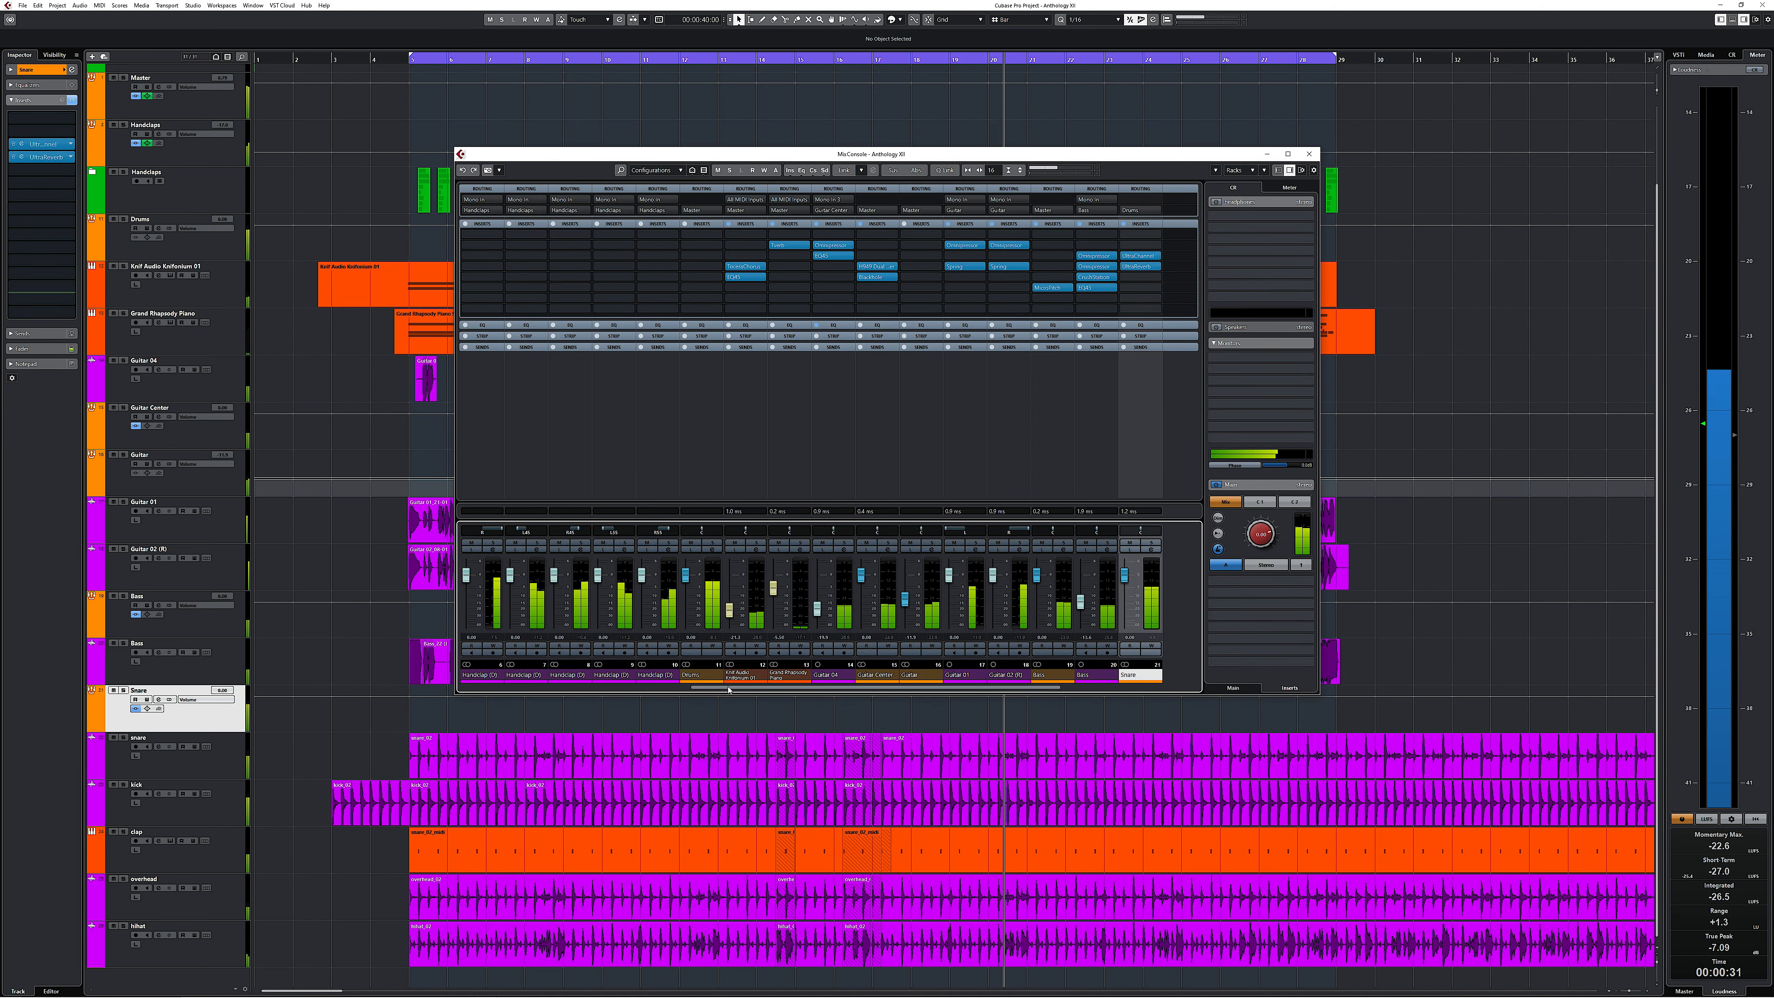
{"action": "left_click_drag", "start_coordinate": [729, 690], "coordinate": [838, 690]}
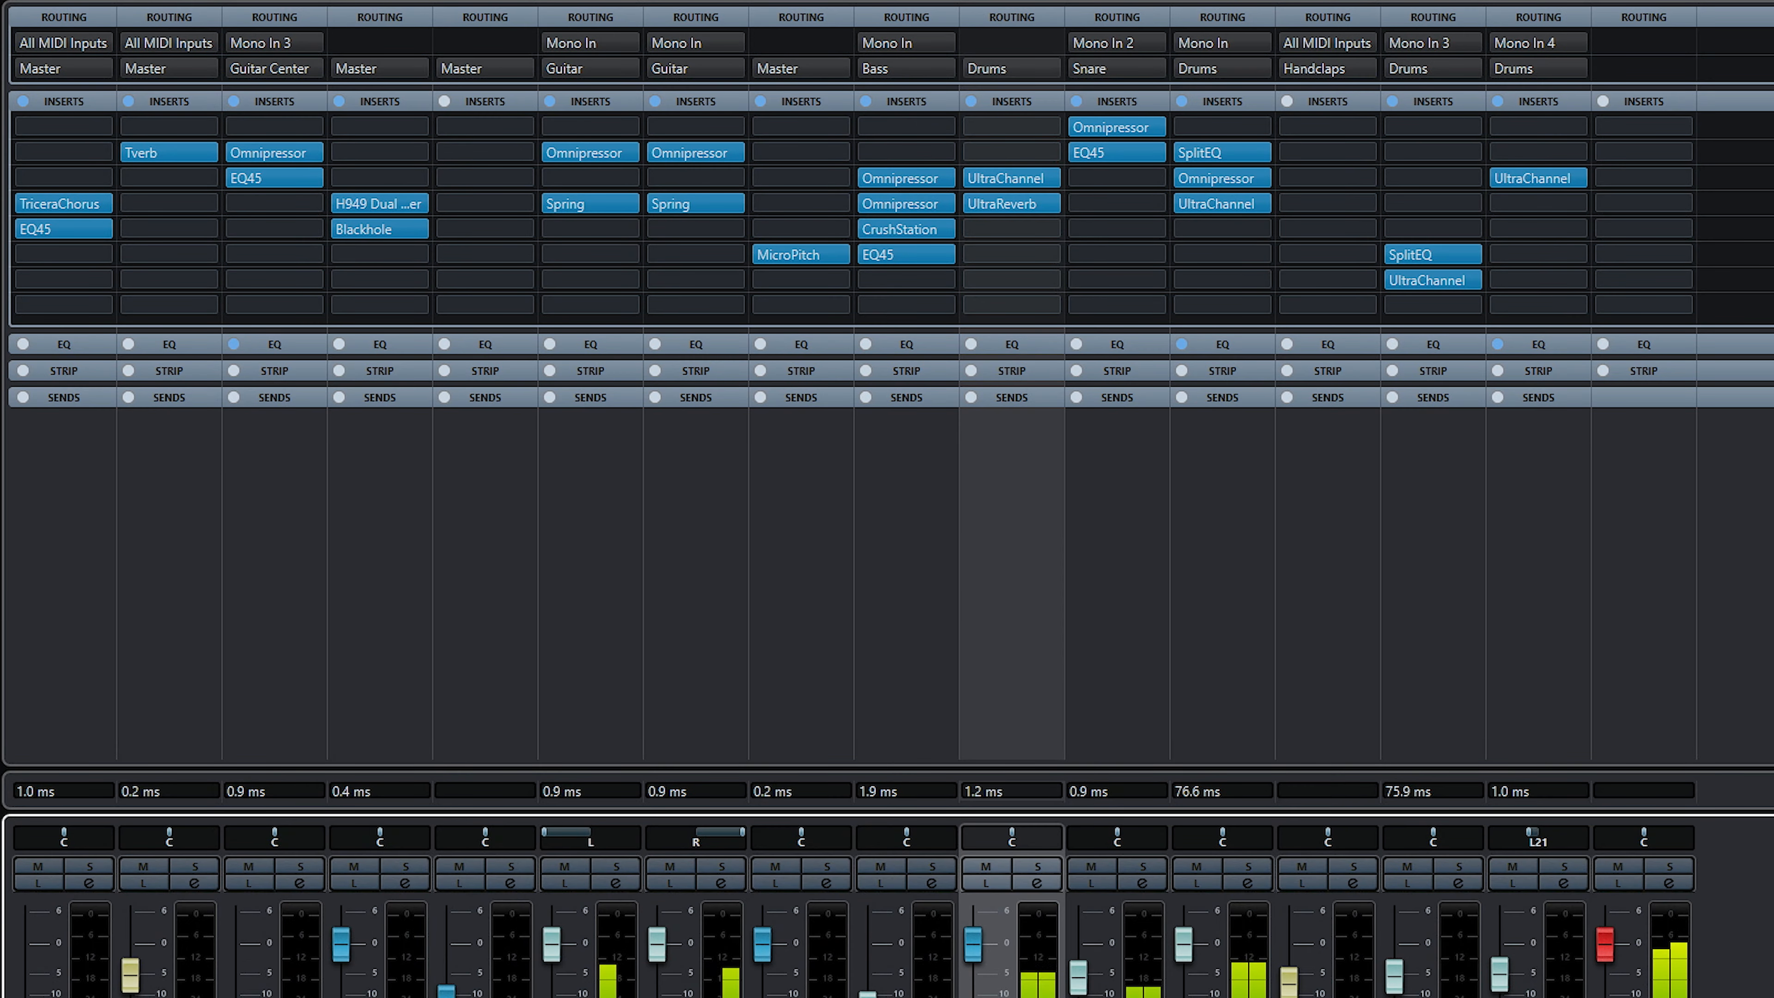
{"action": "scroll", "coordinate": [886, 559], "scroll_direction": "left", "scroll_amount": 7}
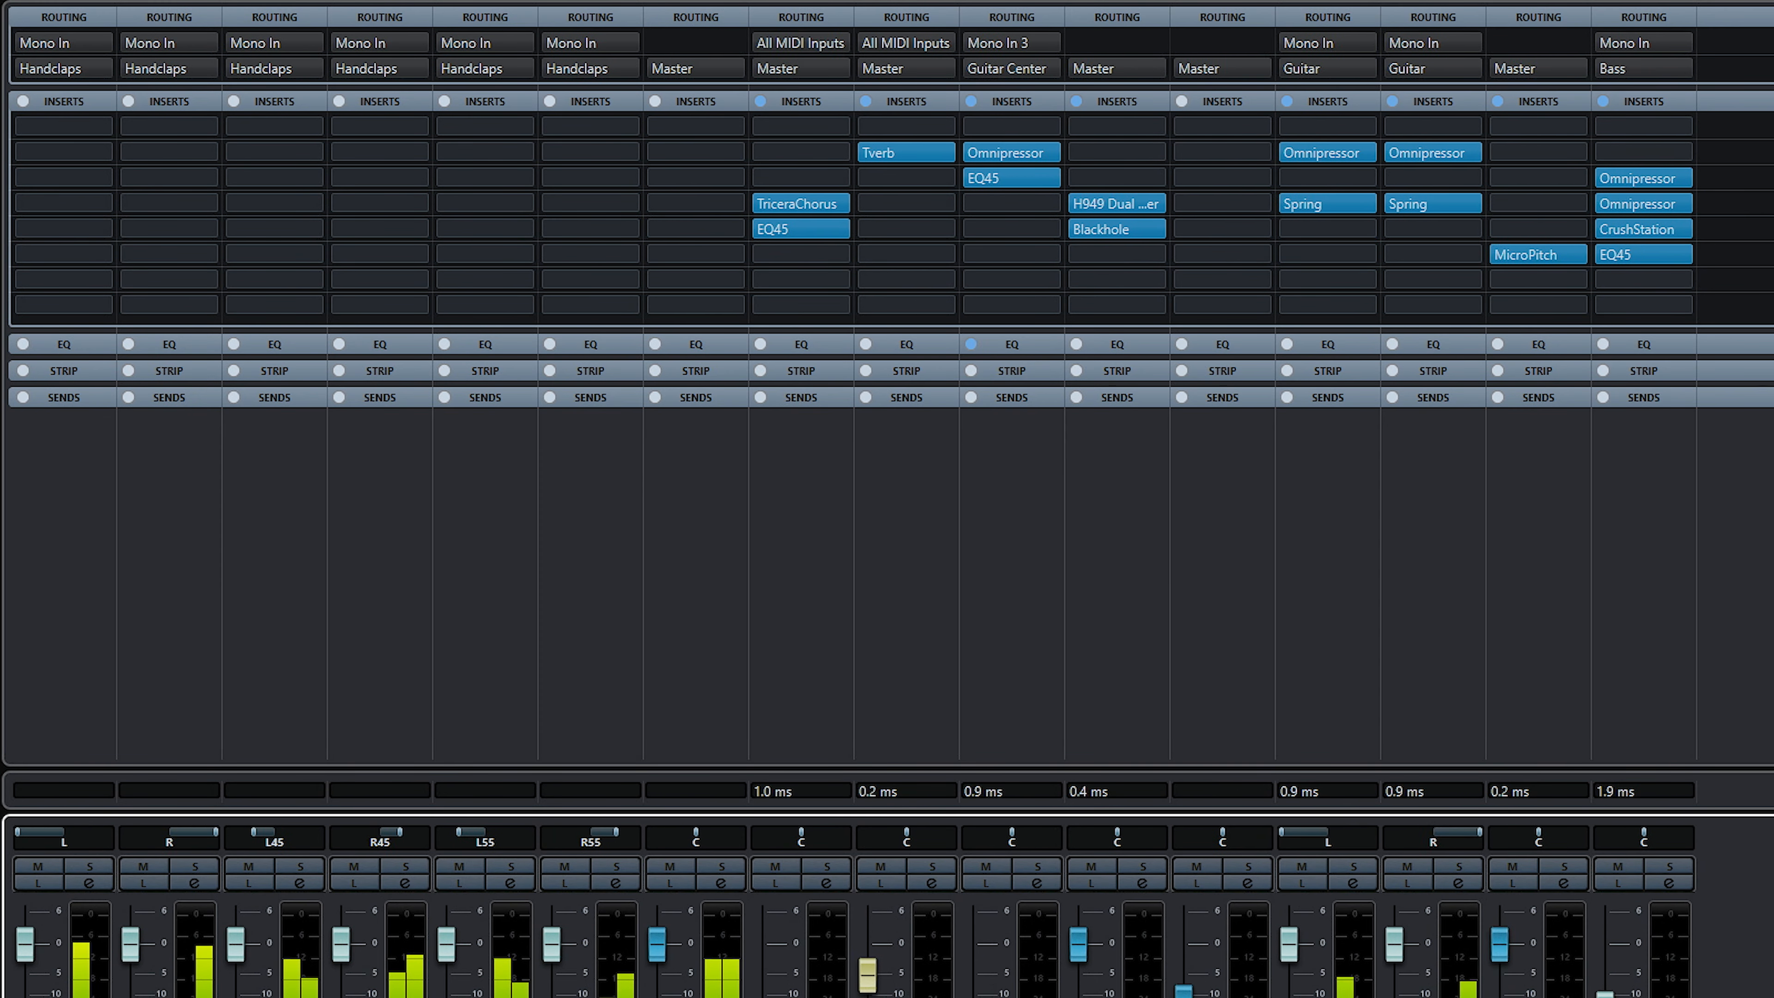
{"action": "scroll", "coordinate": [887, 559], "scroll_direction": "right", "scroll_amount": 7}
{"action": "key", "text": "F3"}
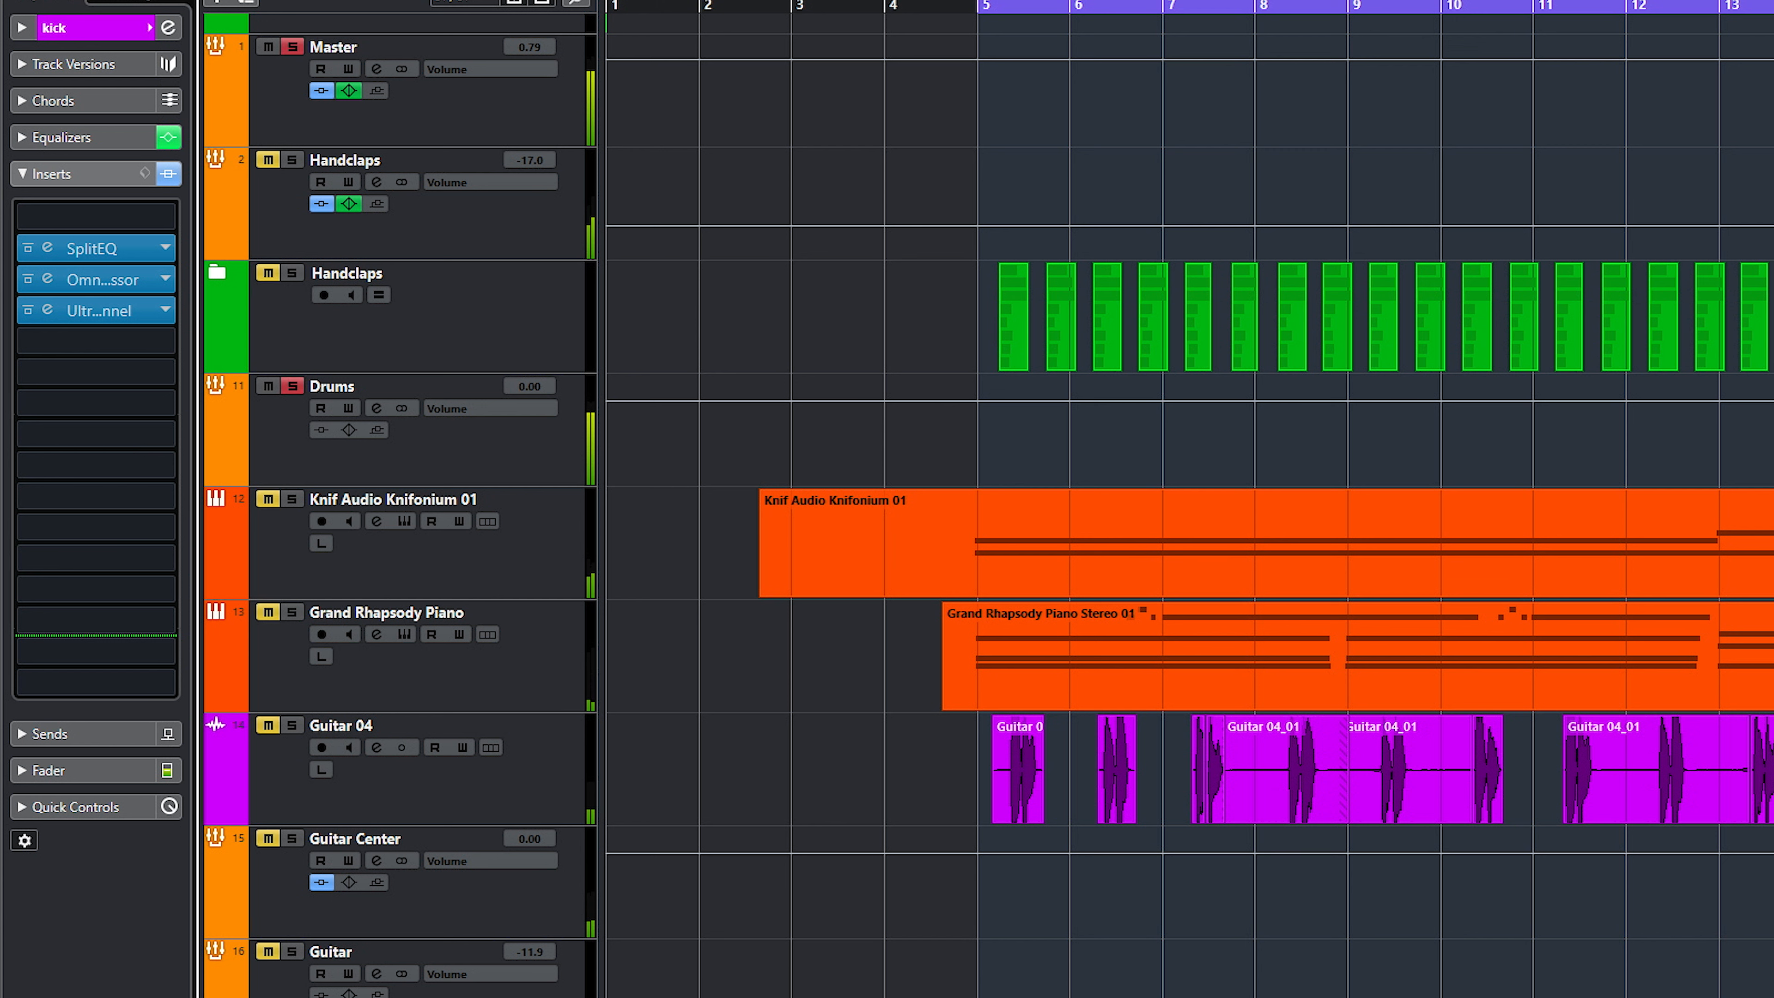
Step: Bypass all inserts on the kick track, then open its SplitEQ and re-enable only that effect
{"action": "left_click", "coordinate": [165, 178]}
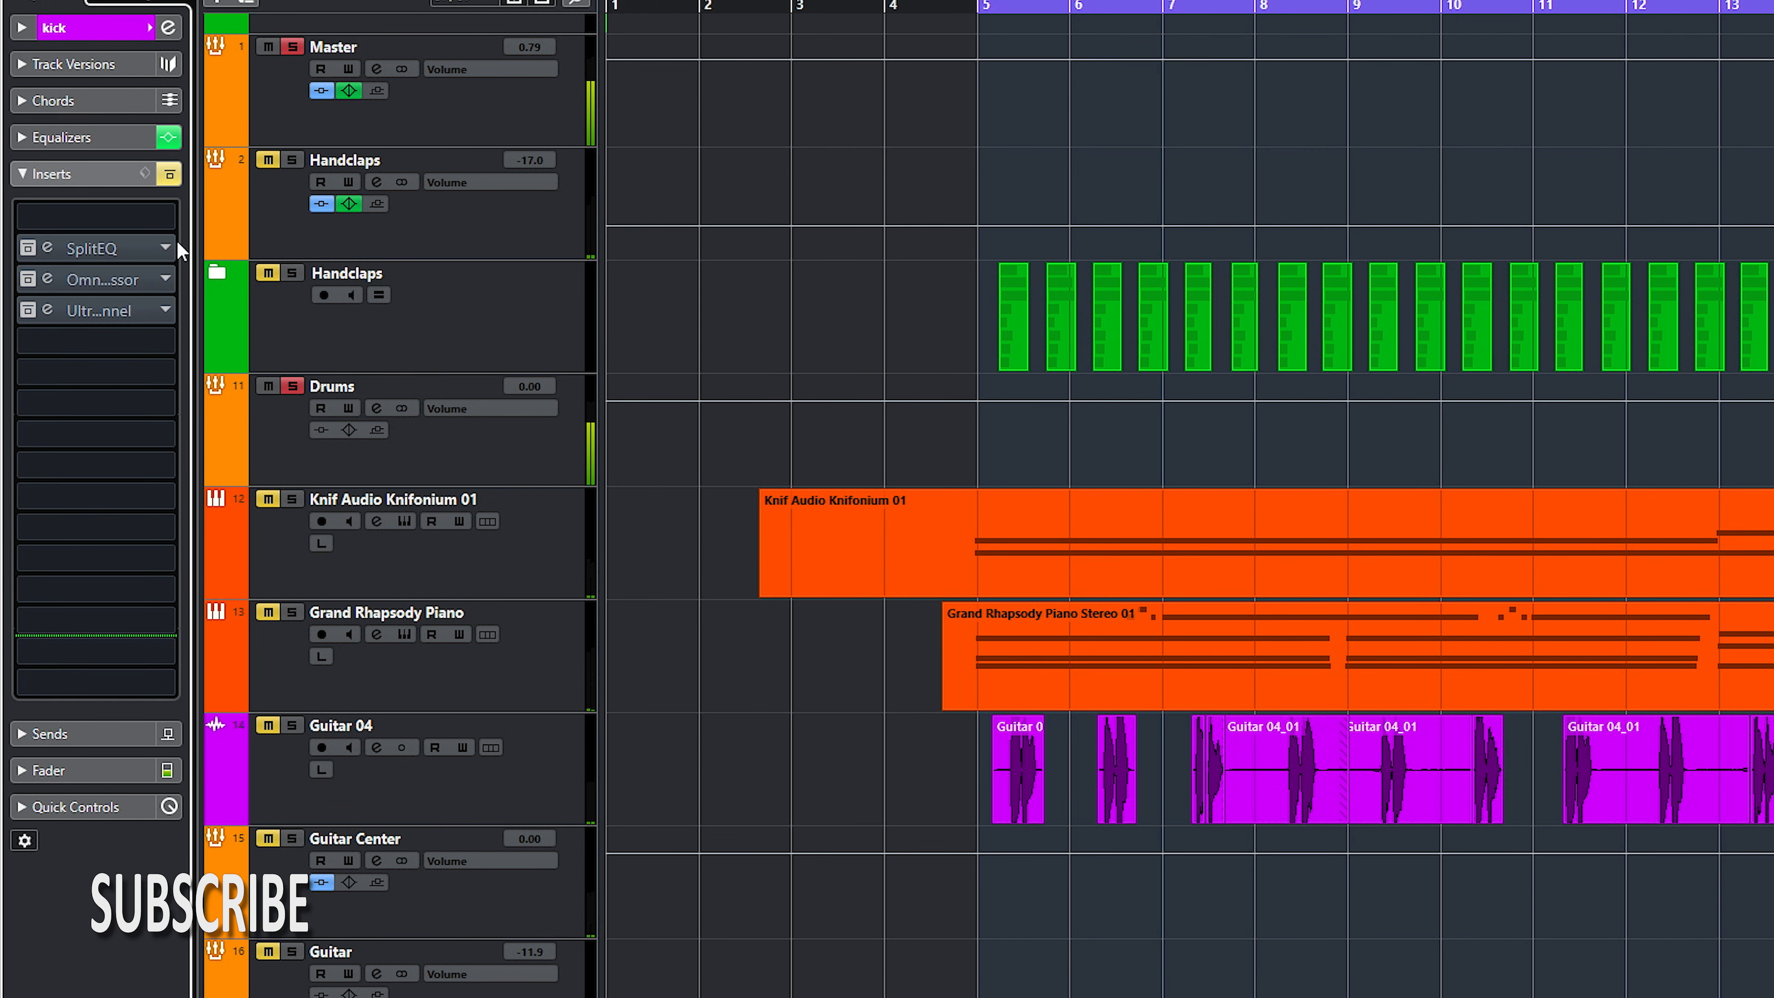
{"action": "left_click", "coordinate": [45, 248]}
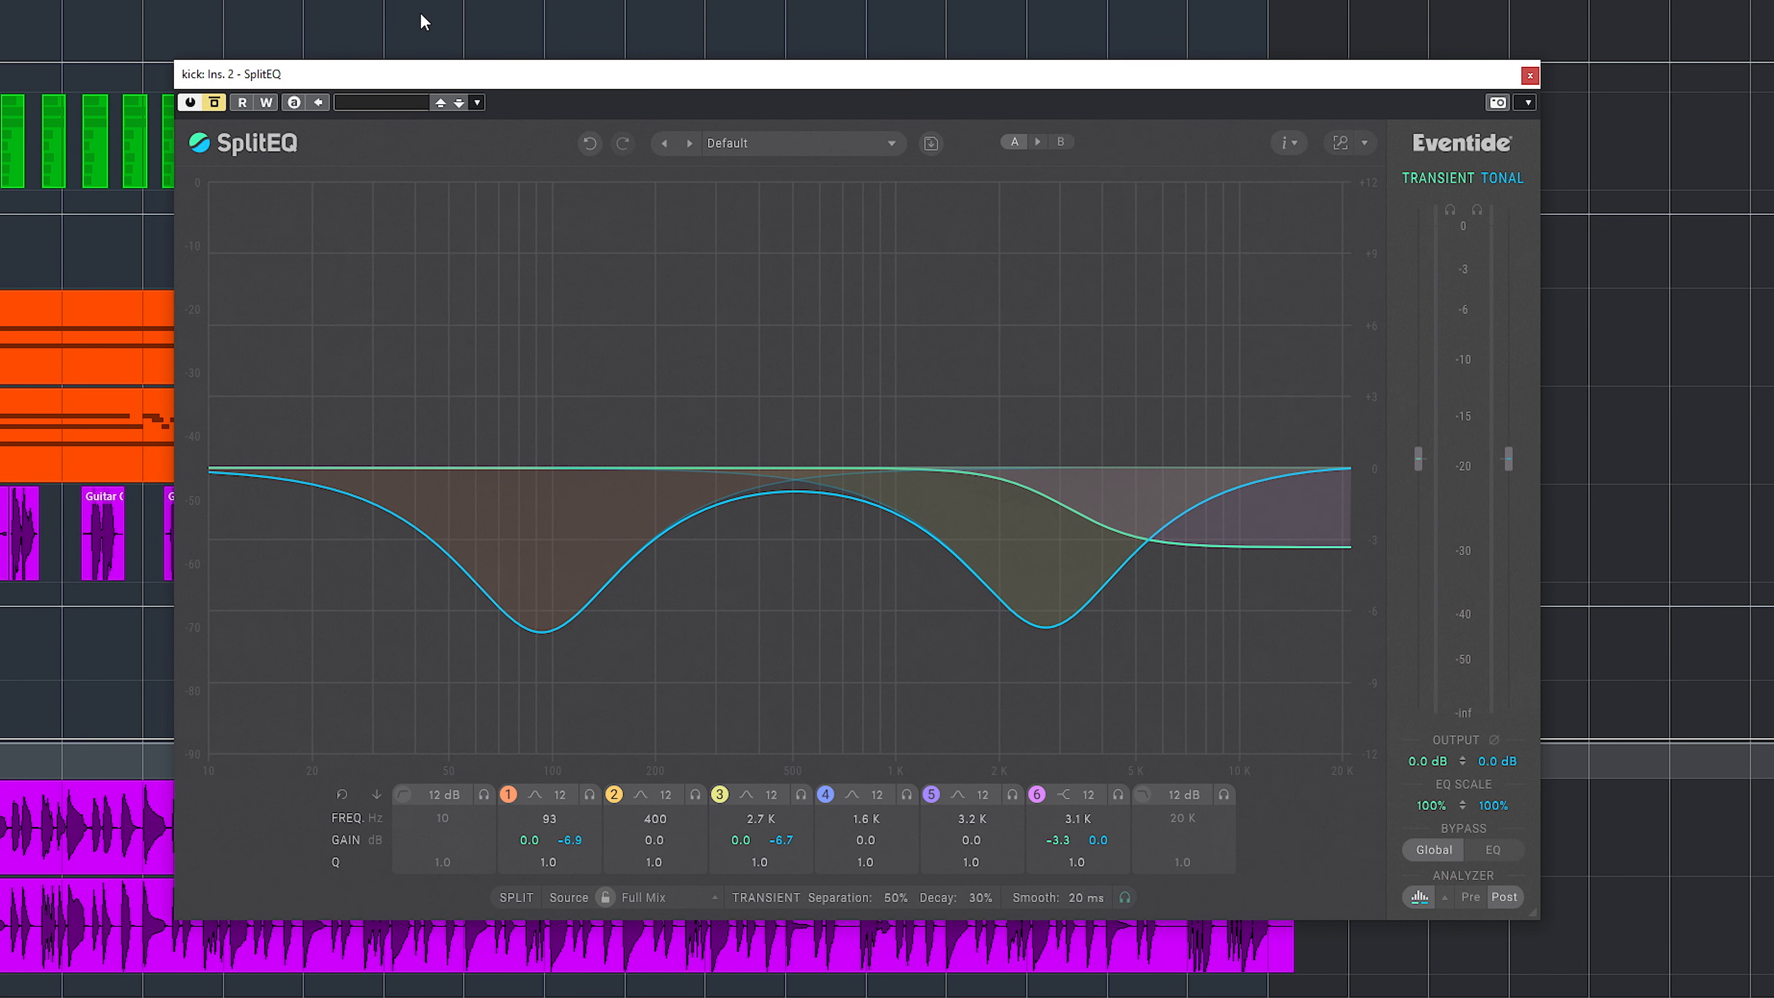
{"action": "left_click", "coordinate": [214, 104]}
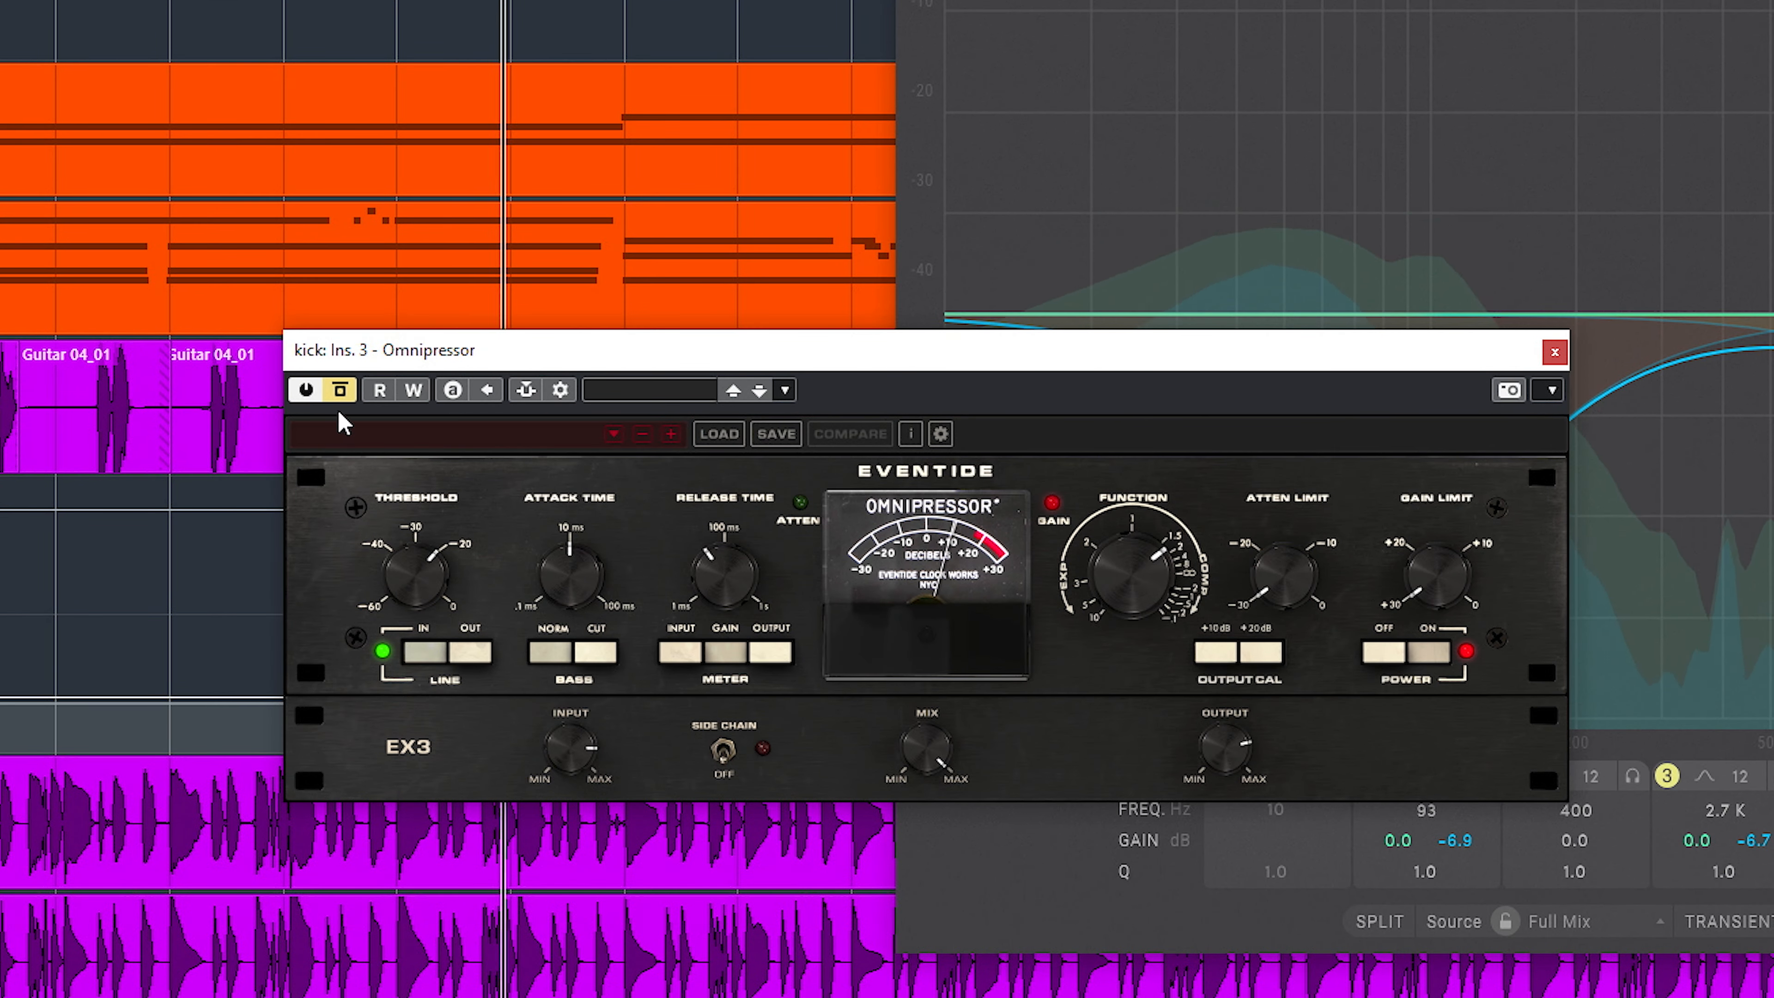
Step: Re-enable the kick's Omnipressor and toggle its bypass to compare the sound, leaving the effect active
{"action": "left_click", "coordinate": [346, 396]}
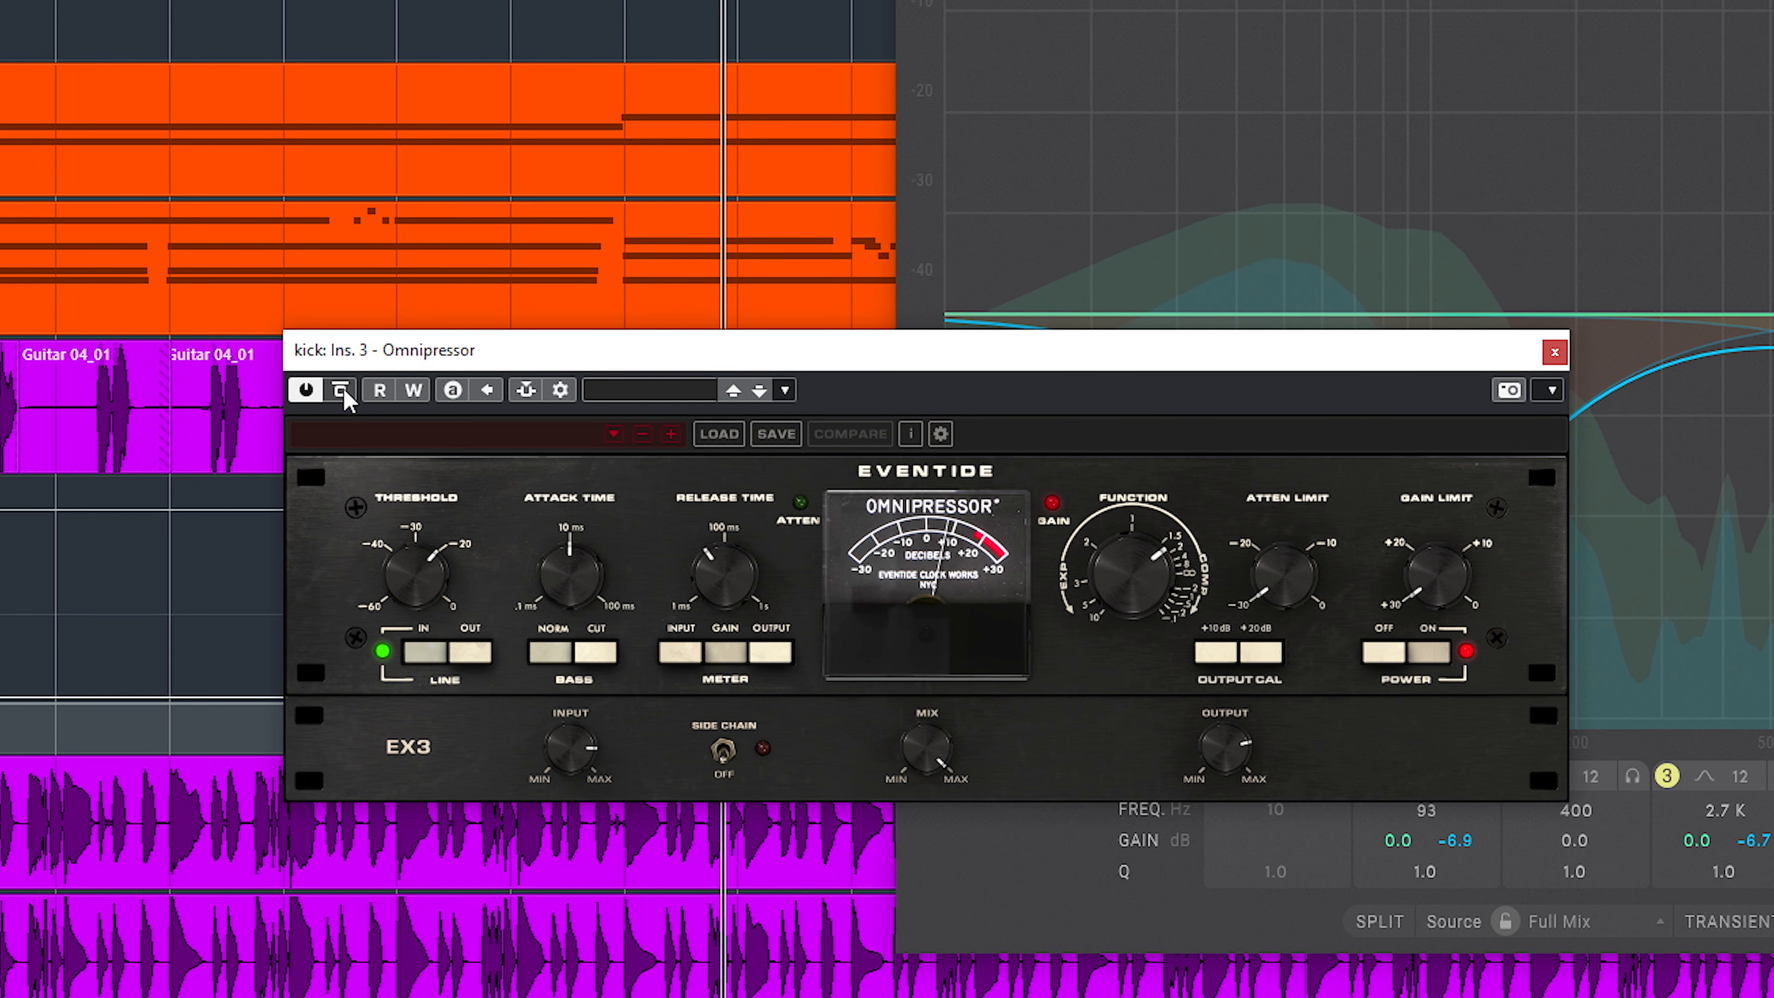
{"action": "left_click", "coordinate": [341, 389]}
{"action": "left_click", "coordinate": [341, 390]}
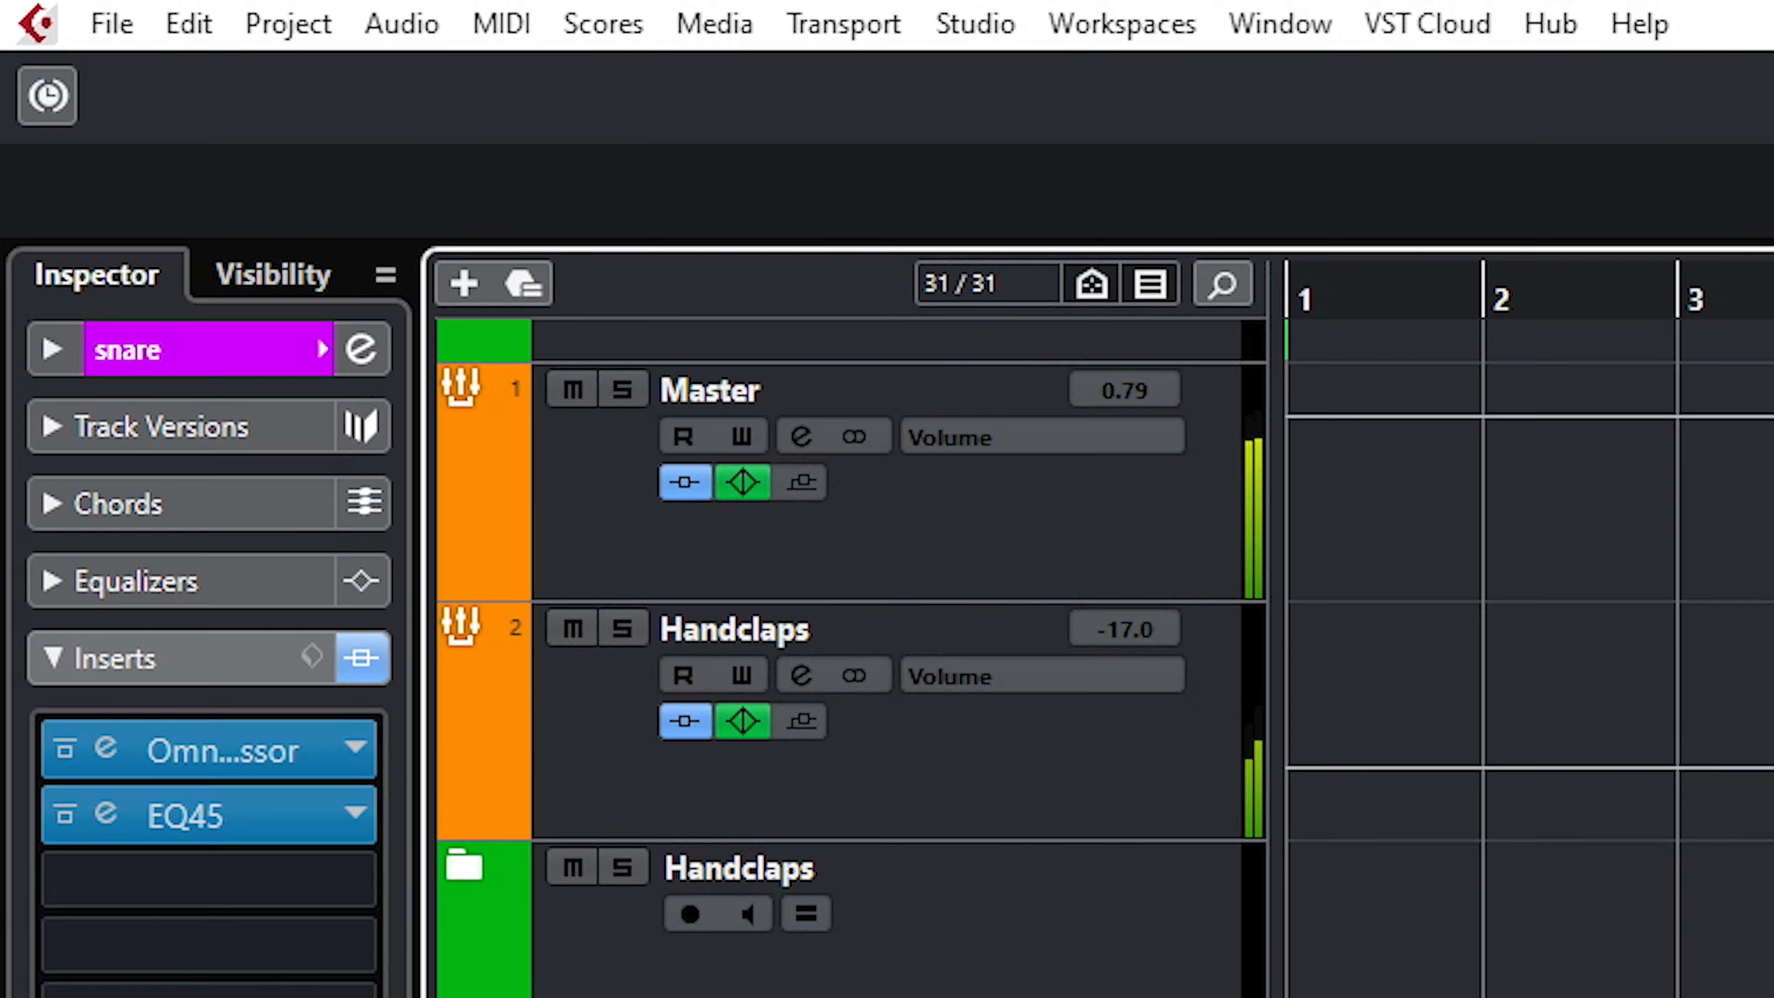
Step: Solo the snare track and bypass the inserts on it and on the Snare group
{"action": "key", "text": "s"}
{"action": "left_click", "coordinate": [71, 130]}
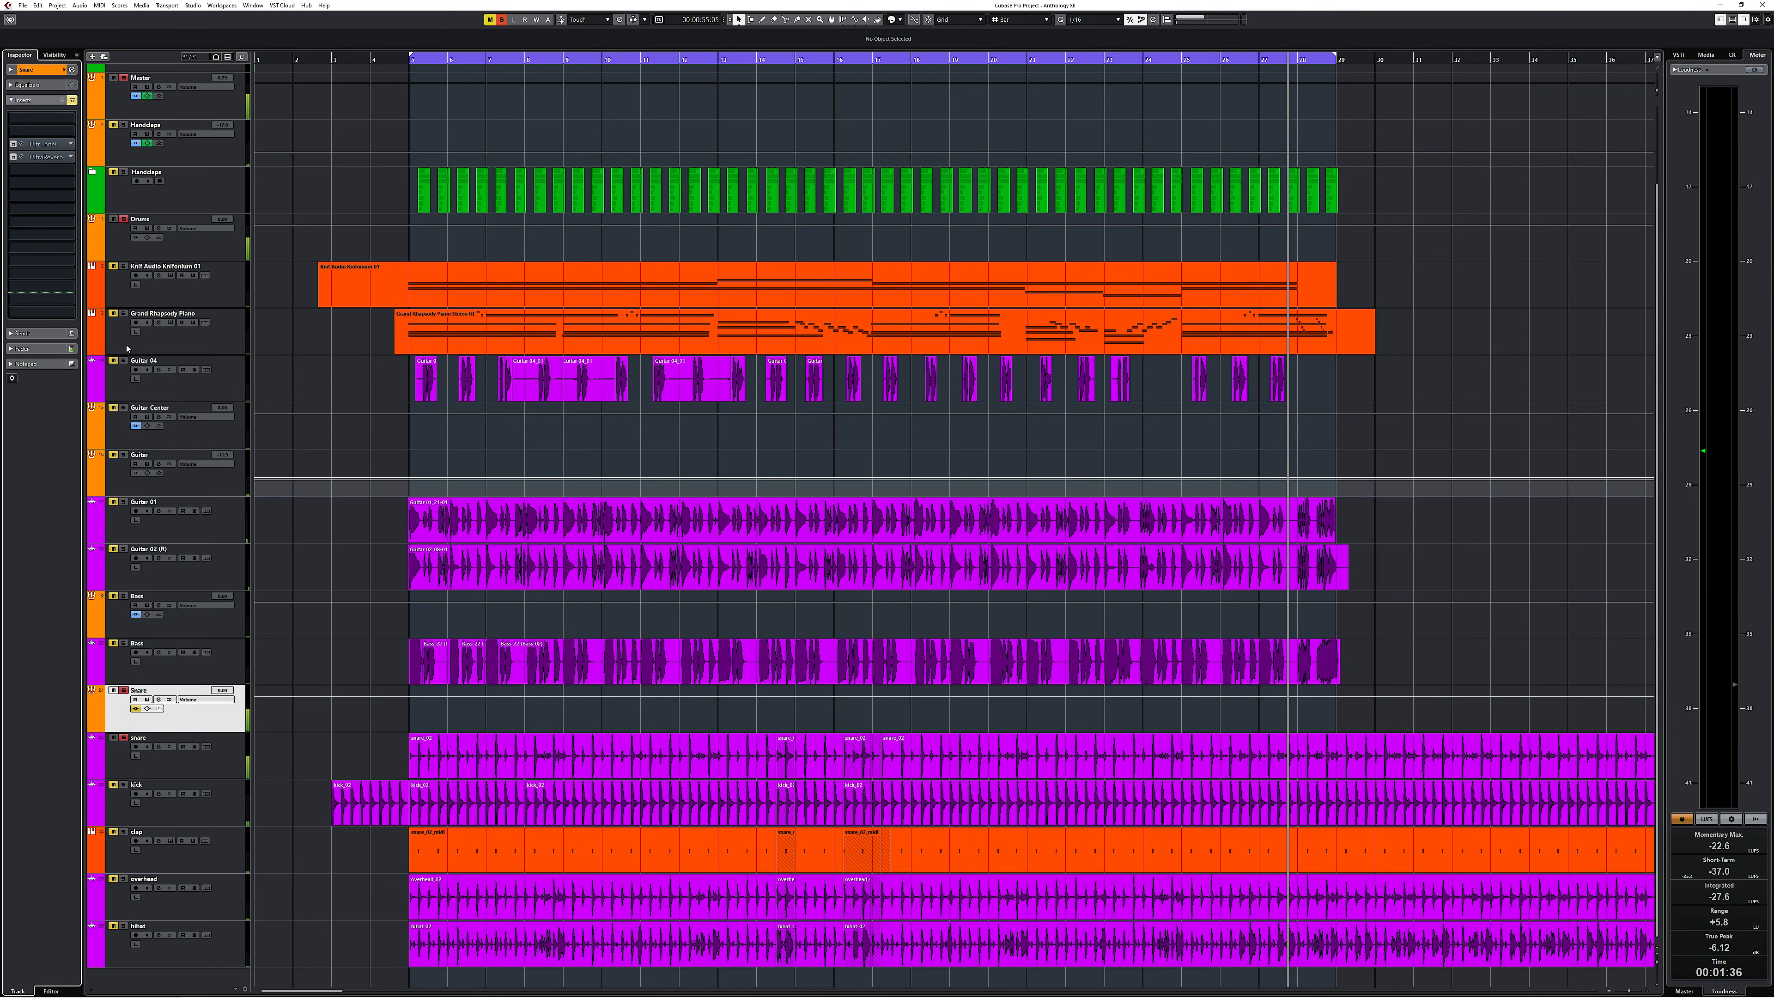
Step: Open Omnipressor on the snare track and toggle its bypass to compare the sound, leaving the effect active
{"action": "key", "text": "Down"}
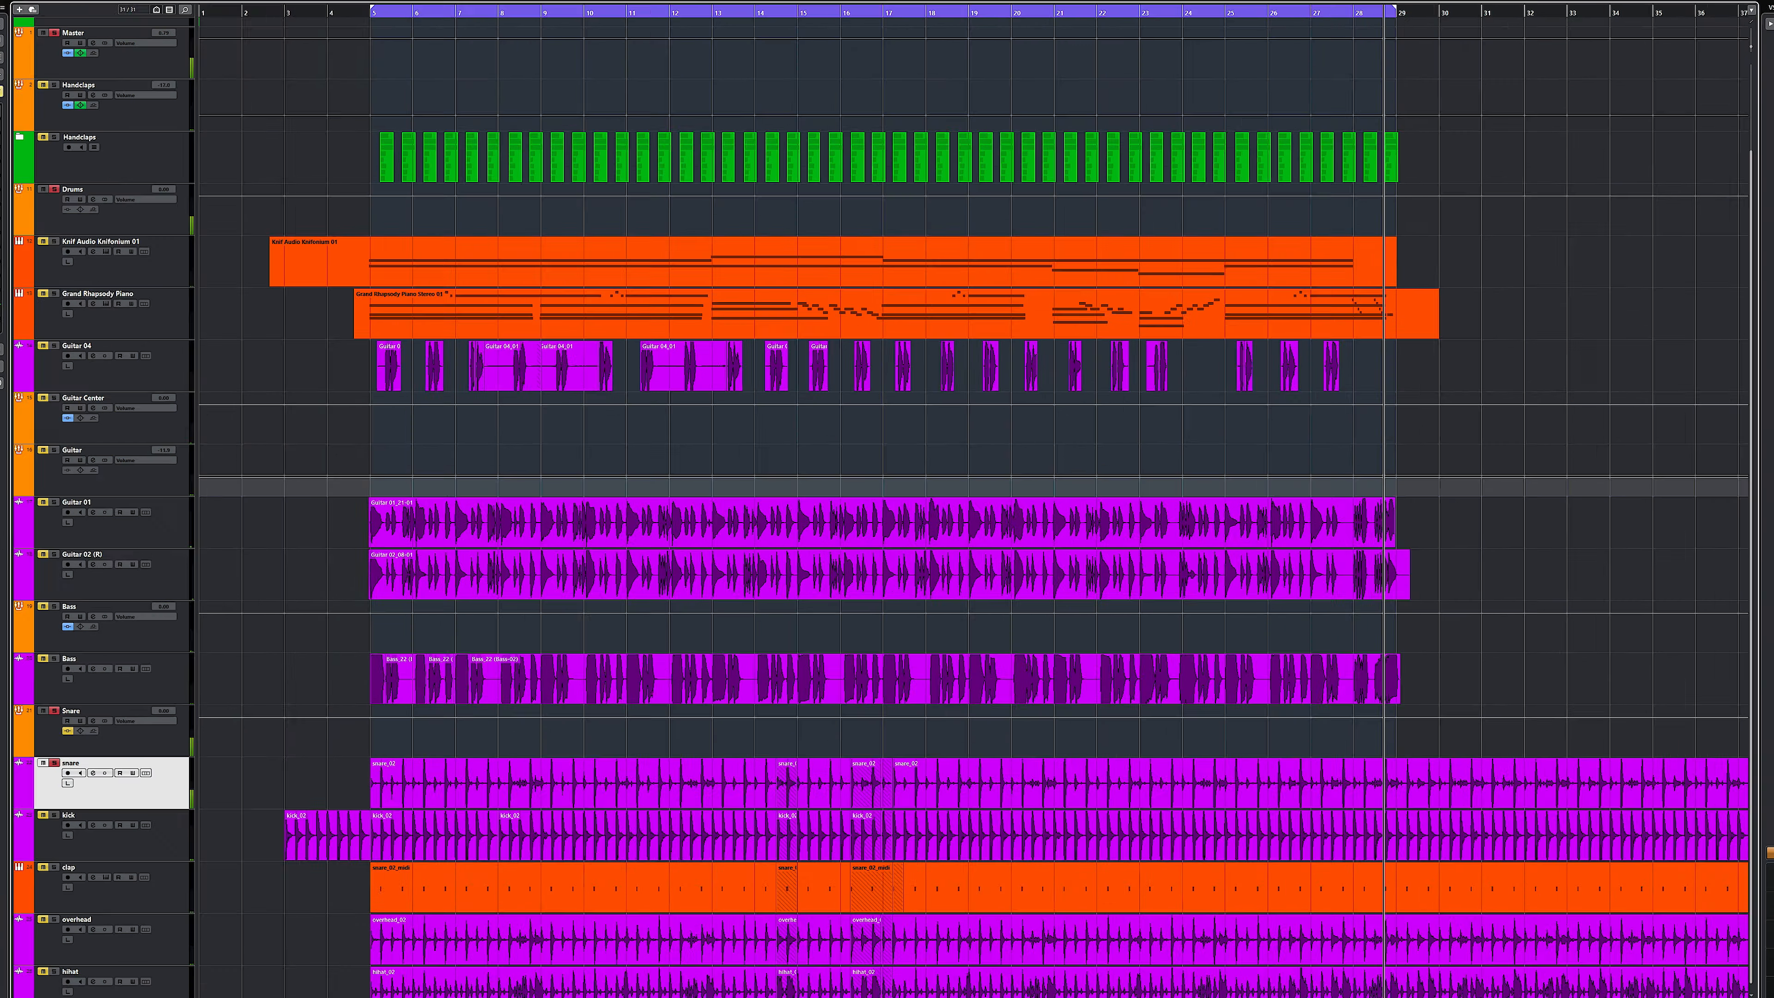
{"action": "left_click", "coordinate": [42, 148]}
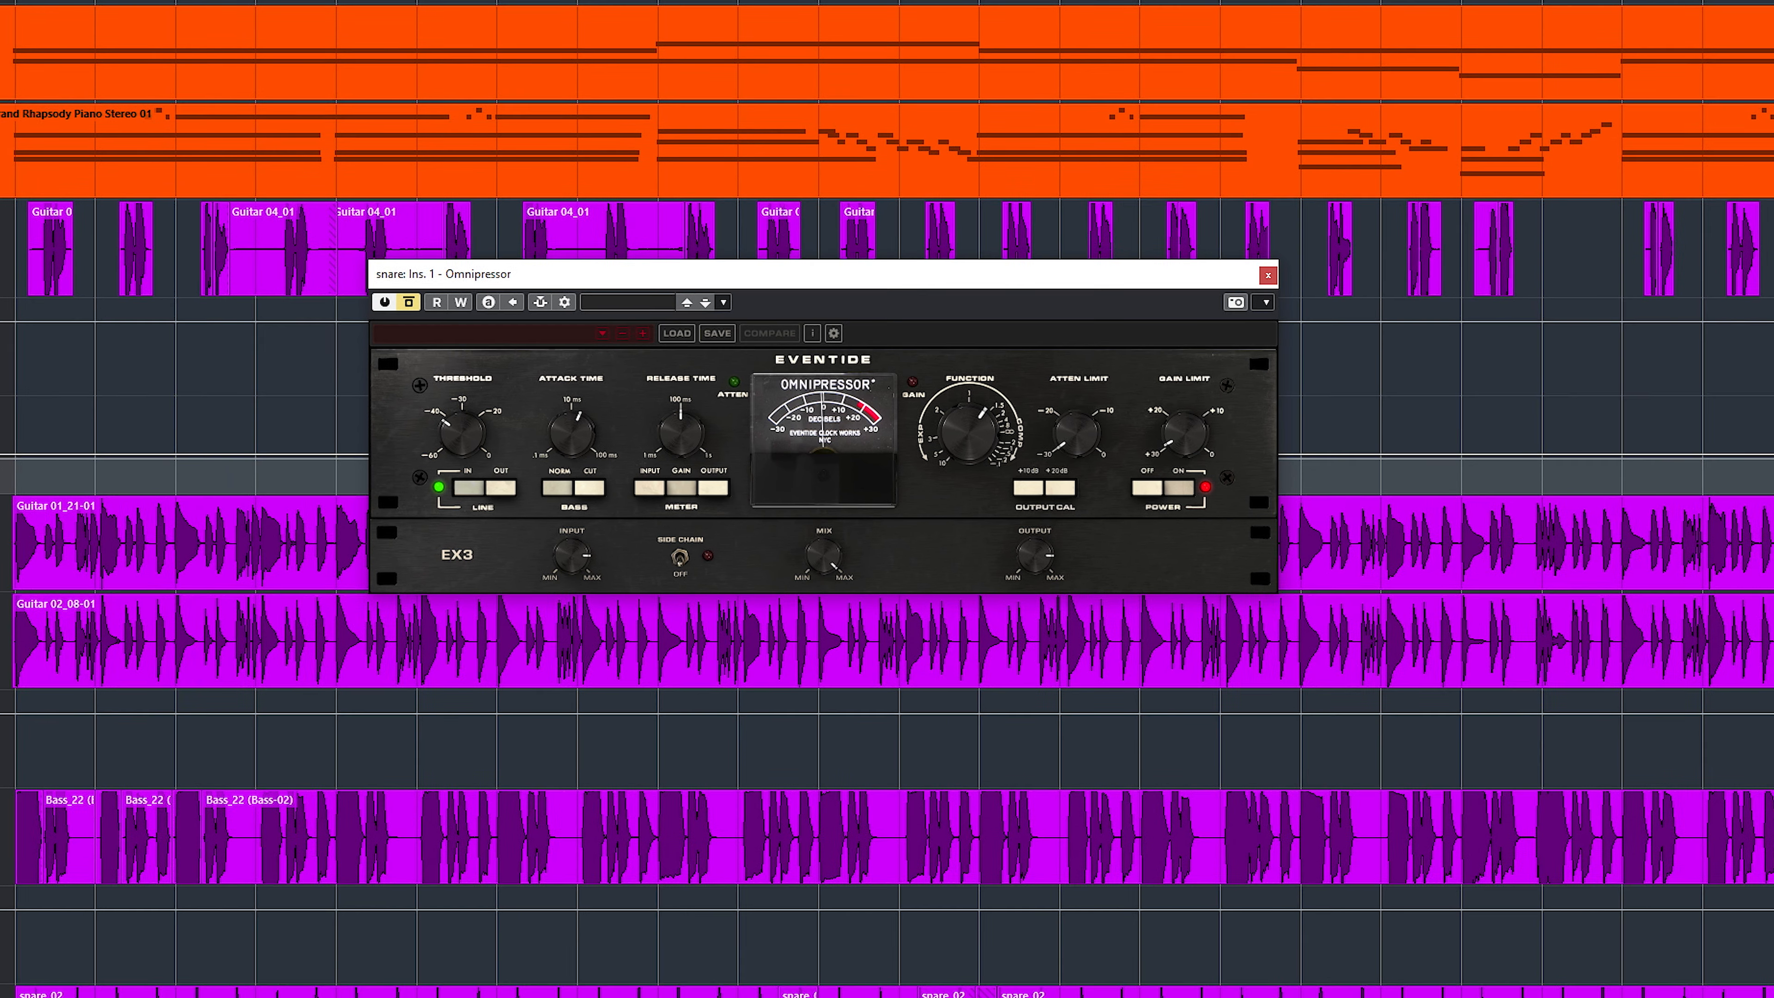
{"action": "left_click", "coordinate": [410, 302]}
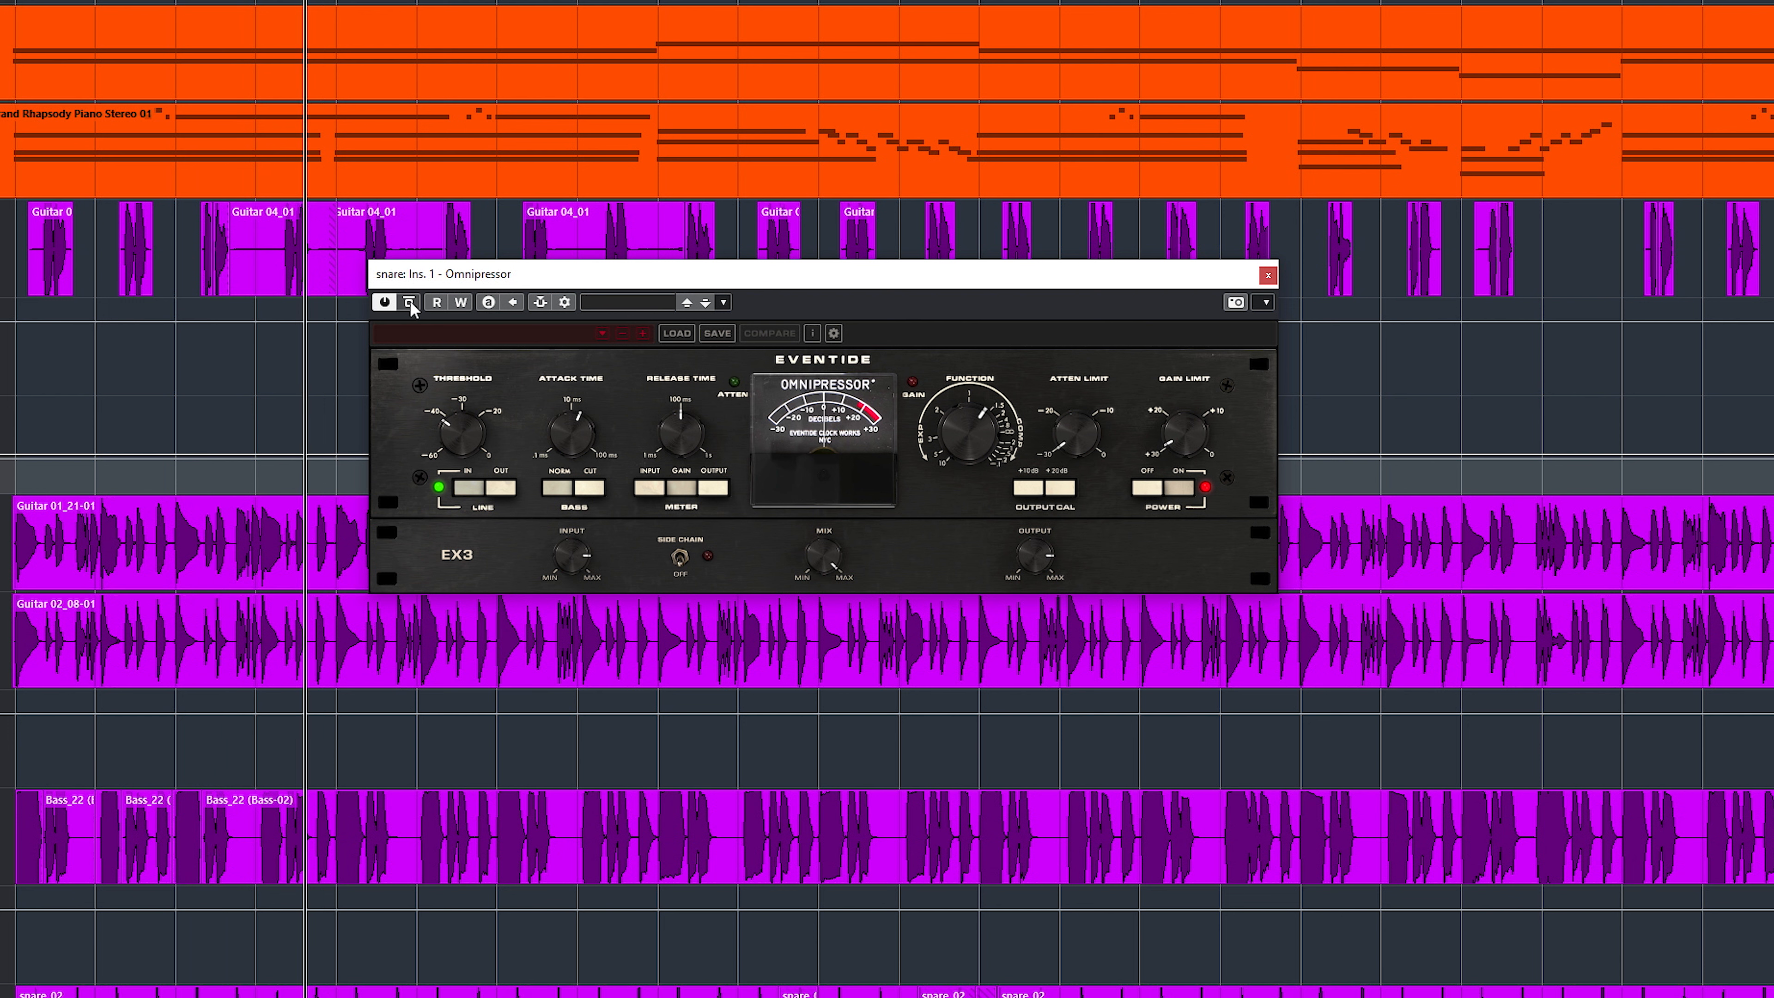
{"action": "left_click", "coordinate": [410, 303]}
{"action": "left_click", "coordinate": [409, 303]}
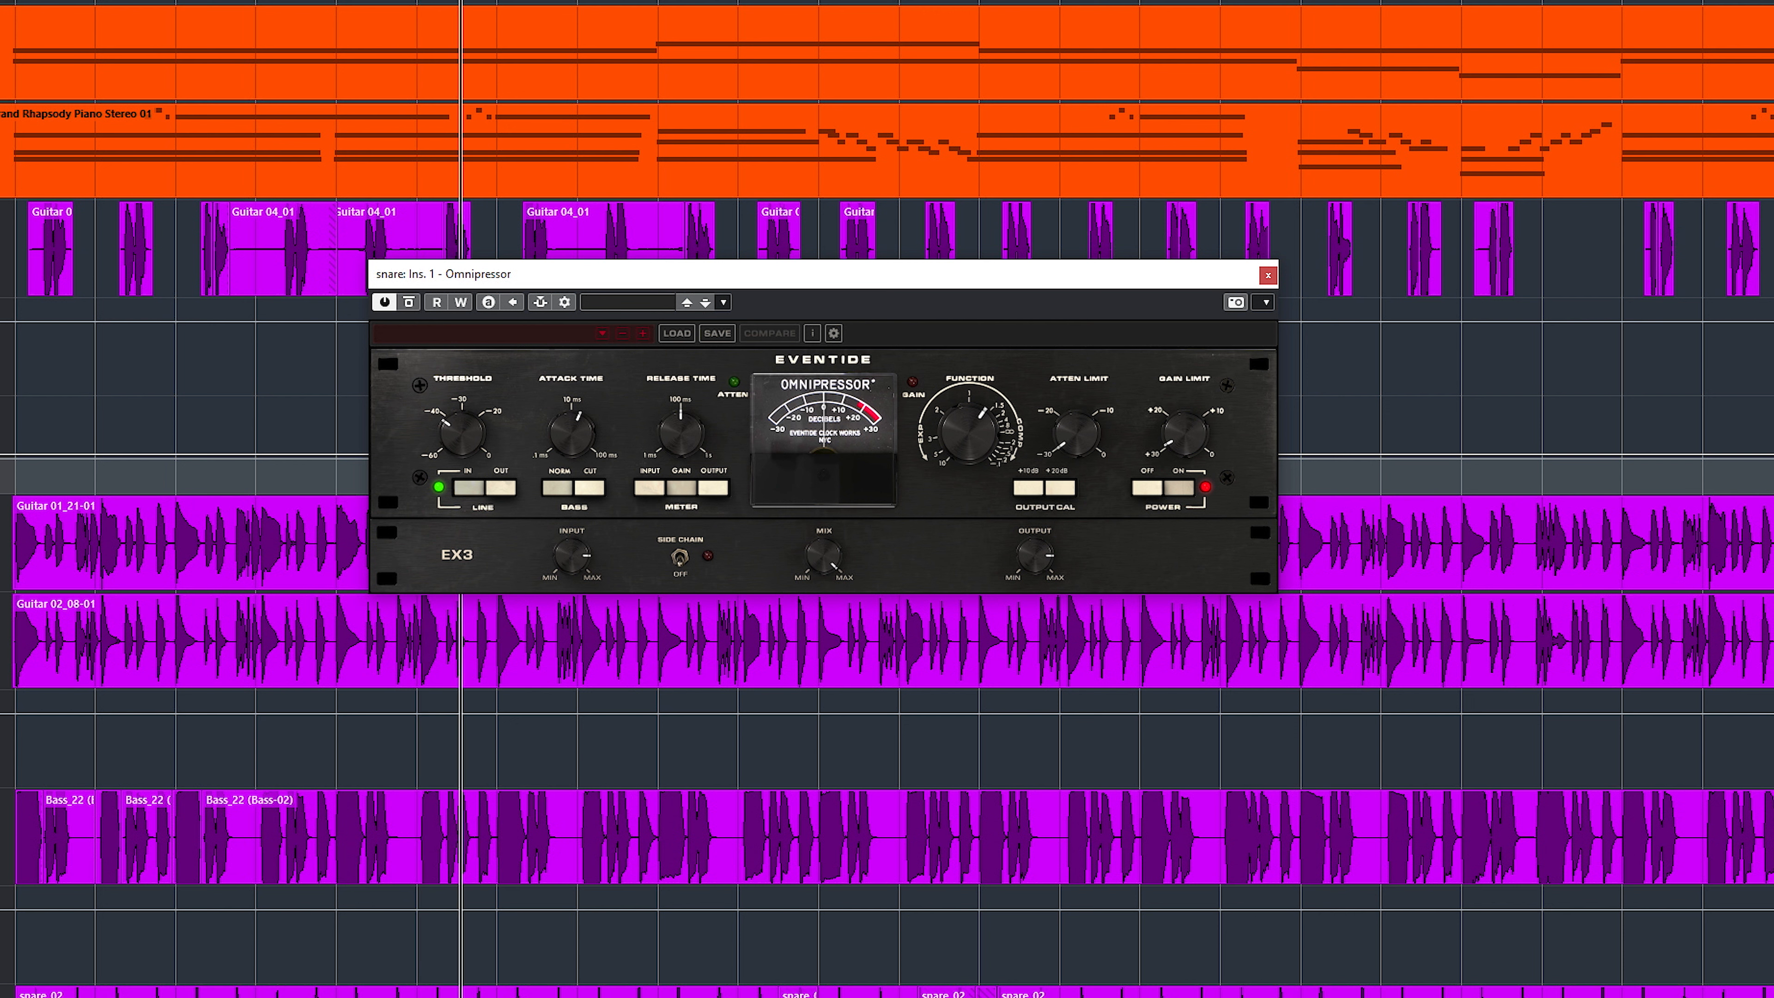
Step: Open EQ45 on the snare track, re-enable it and toggle its bypass to compare the sound
{"action": "left_click", "coordinate": [4, 315]}
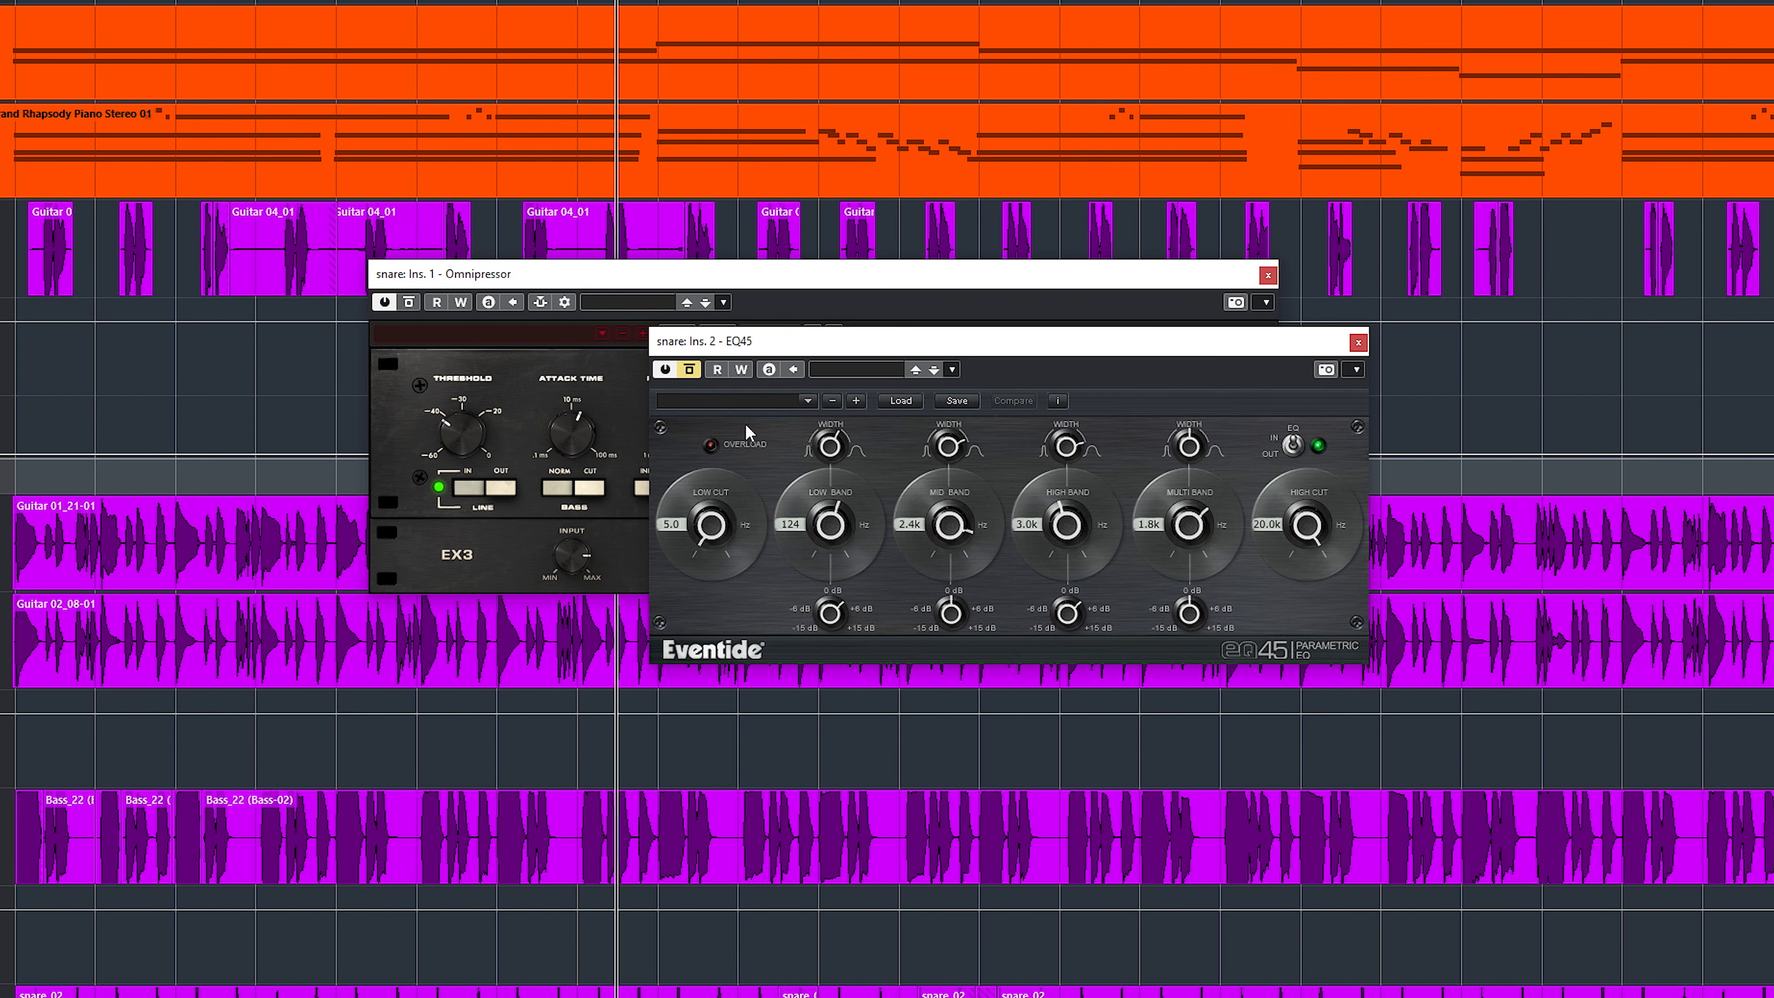
{"action": "left_click", "coordinate": [689, 373]}
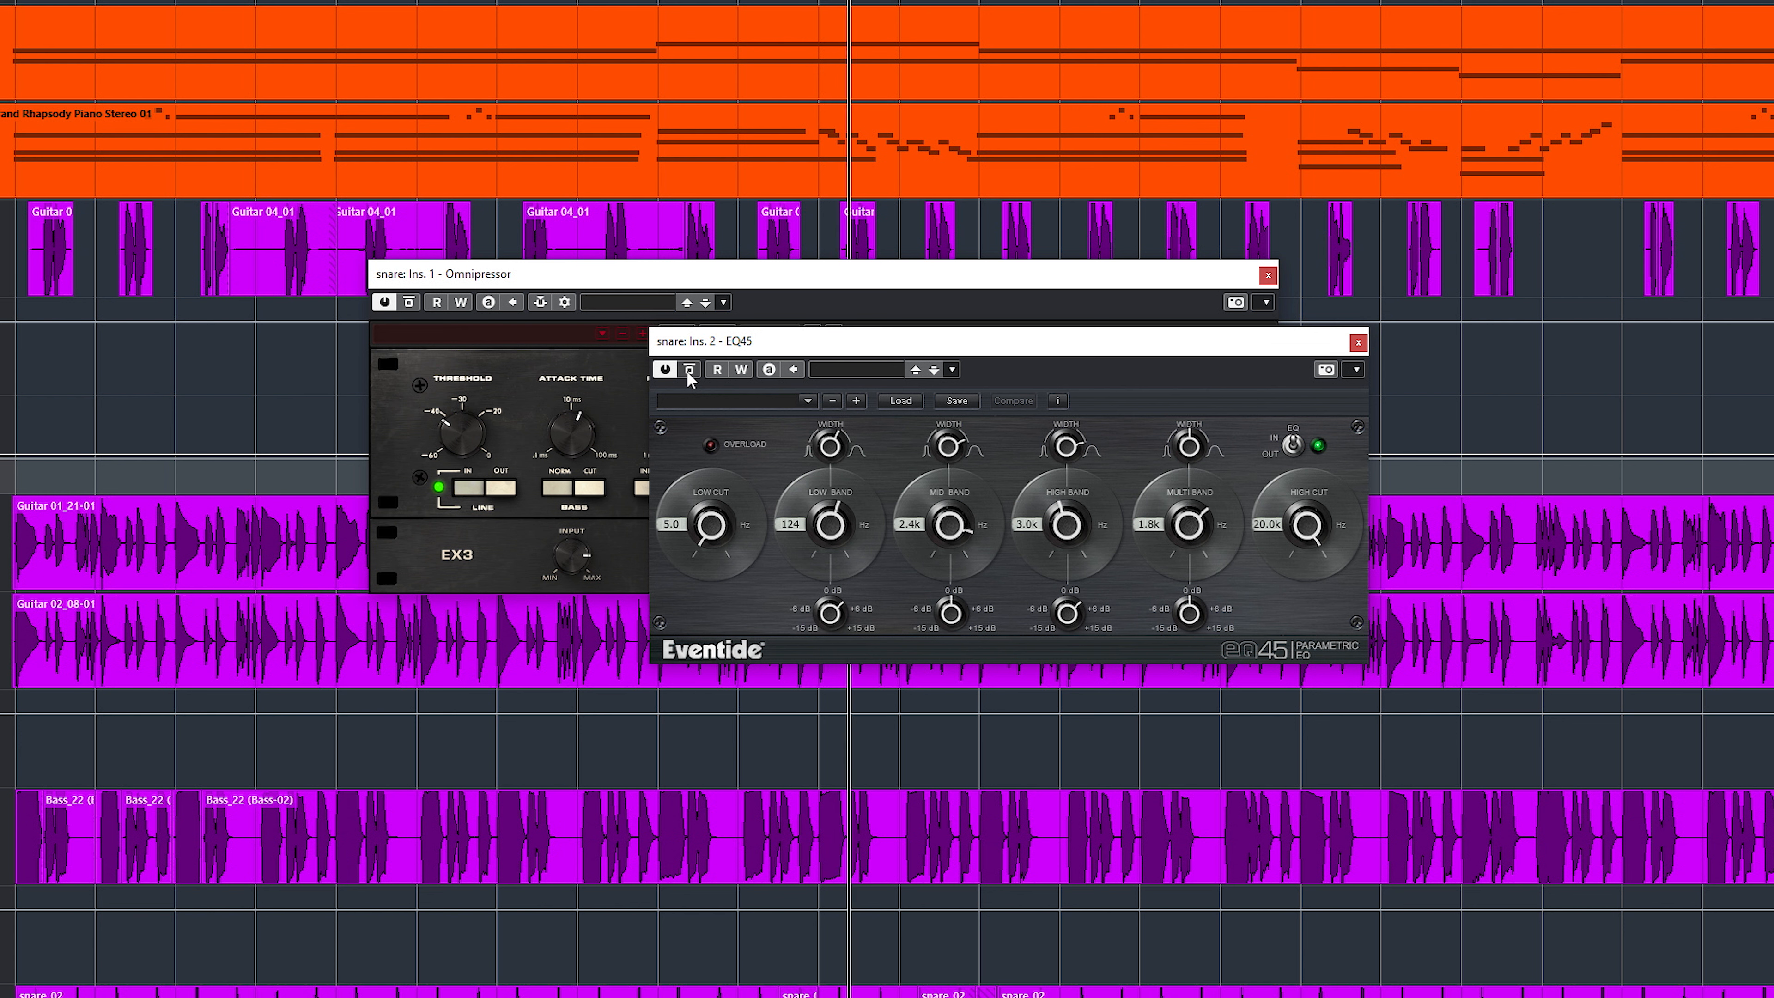
{"action": "left_click", "coordinate": [689, 370]}
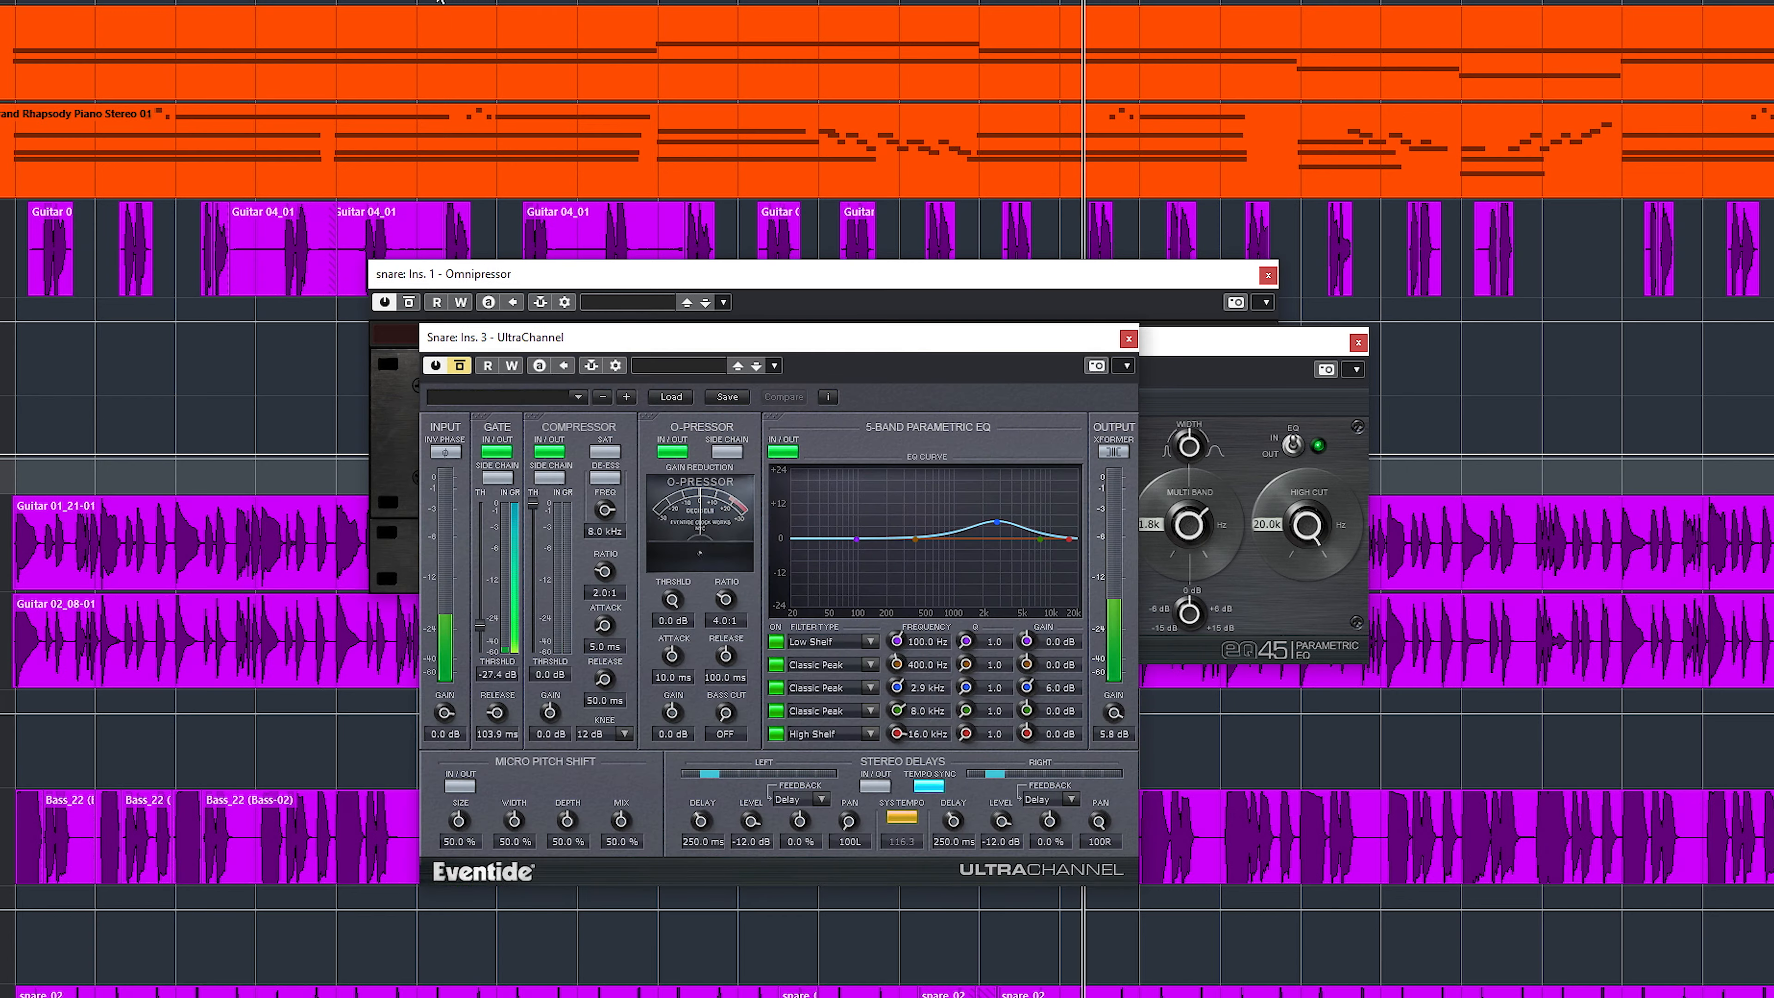
Step: Re-enable UltraChannel and UltraReverb on the Snare group, toggling UltraReverb's bypass to compare and leaving it active
{"action": "left_click", "coordinate": [463, 365]}
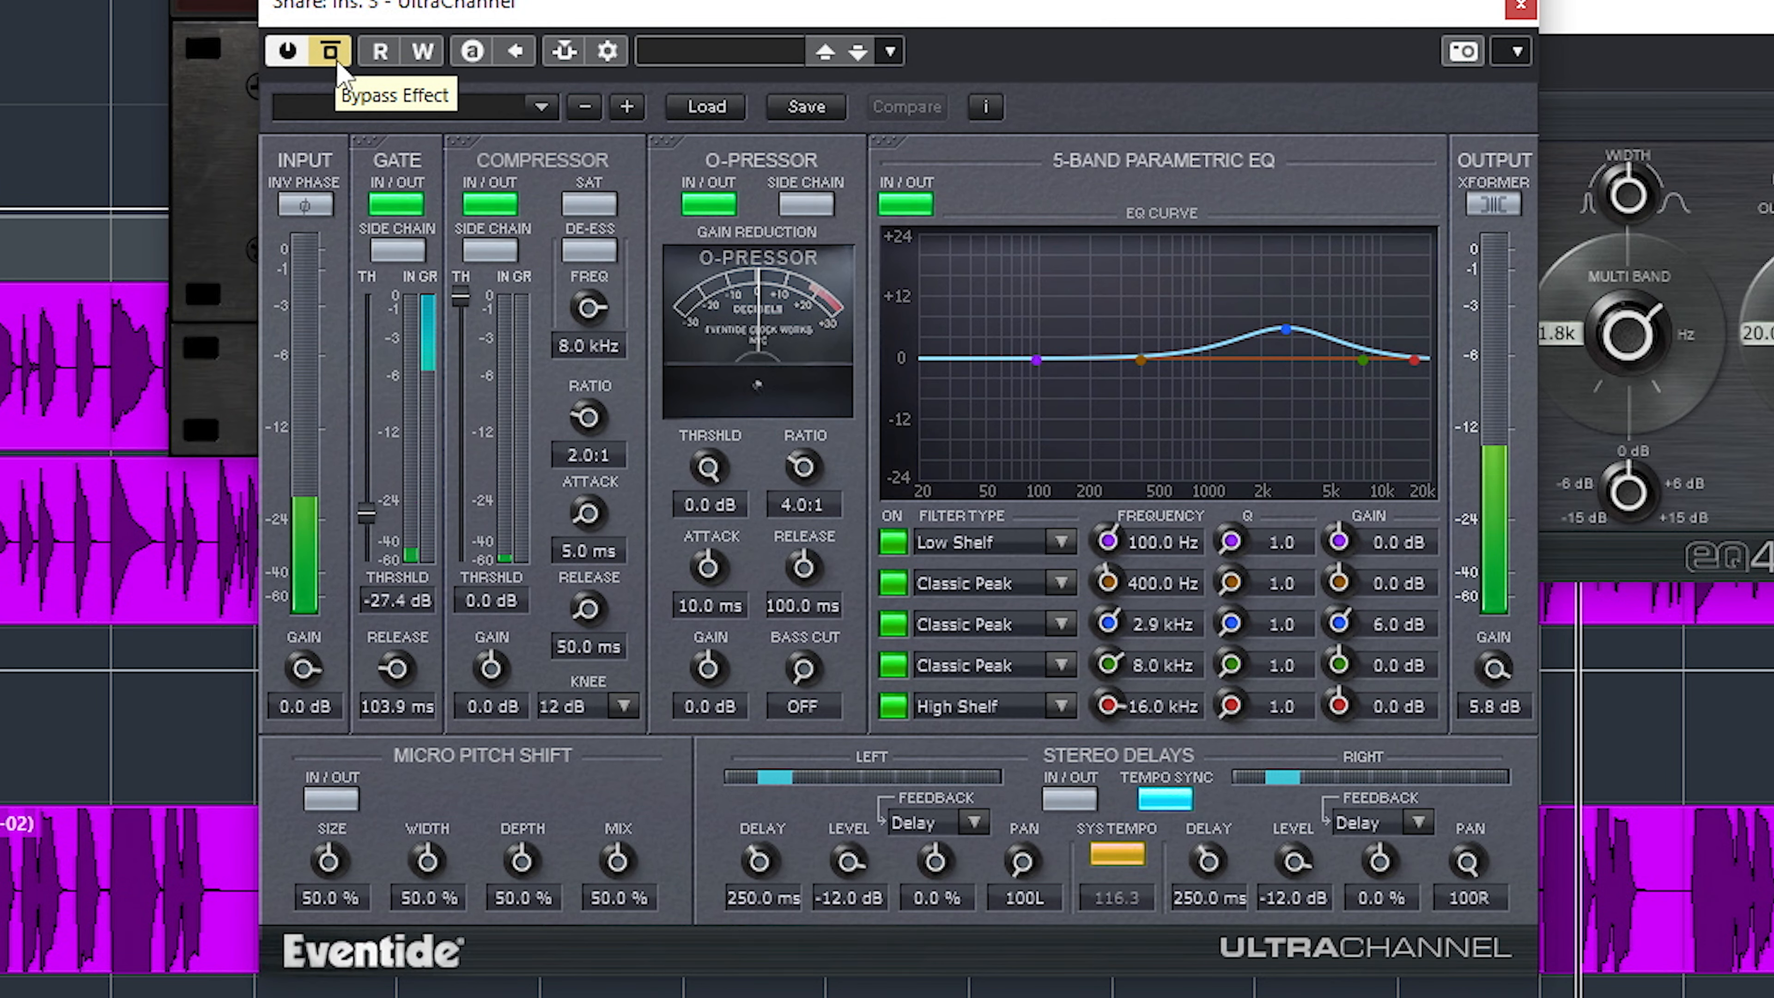
{"action": "left_click", "coordinate": [331, 56]}
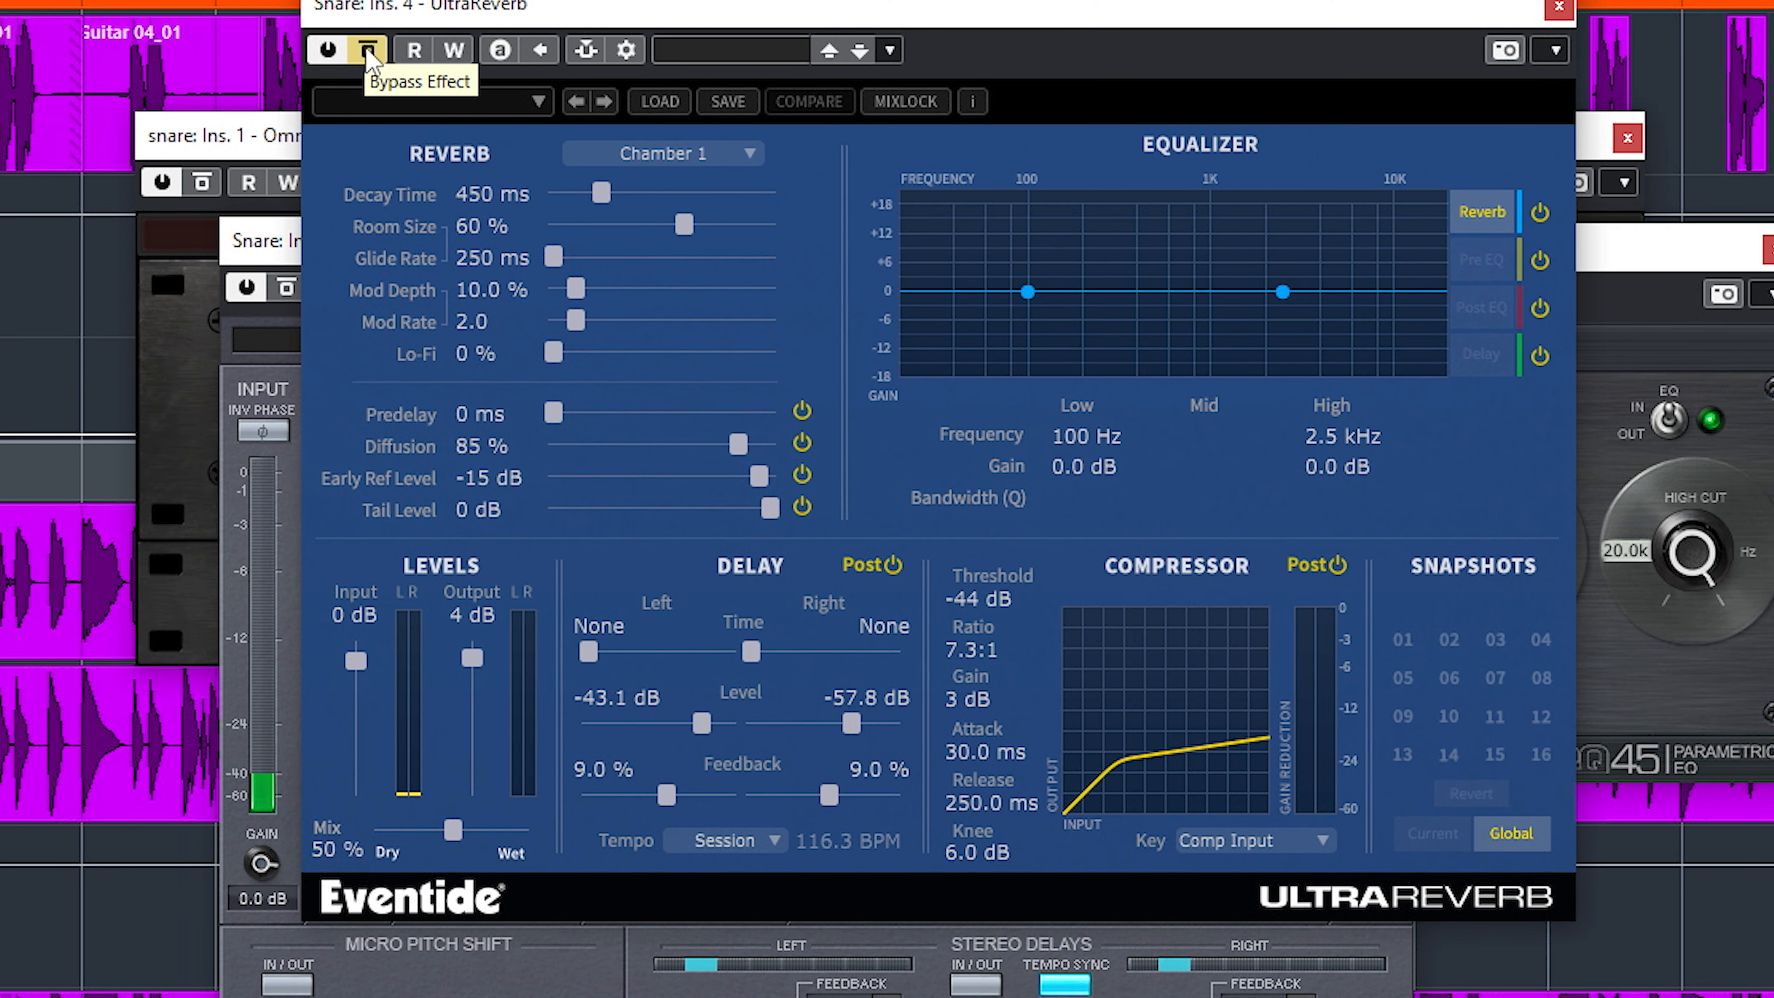
{"action": "left_click", "coordinate": [366, 50]}
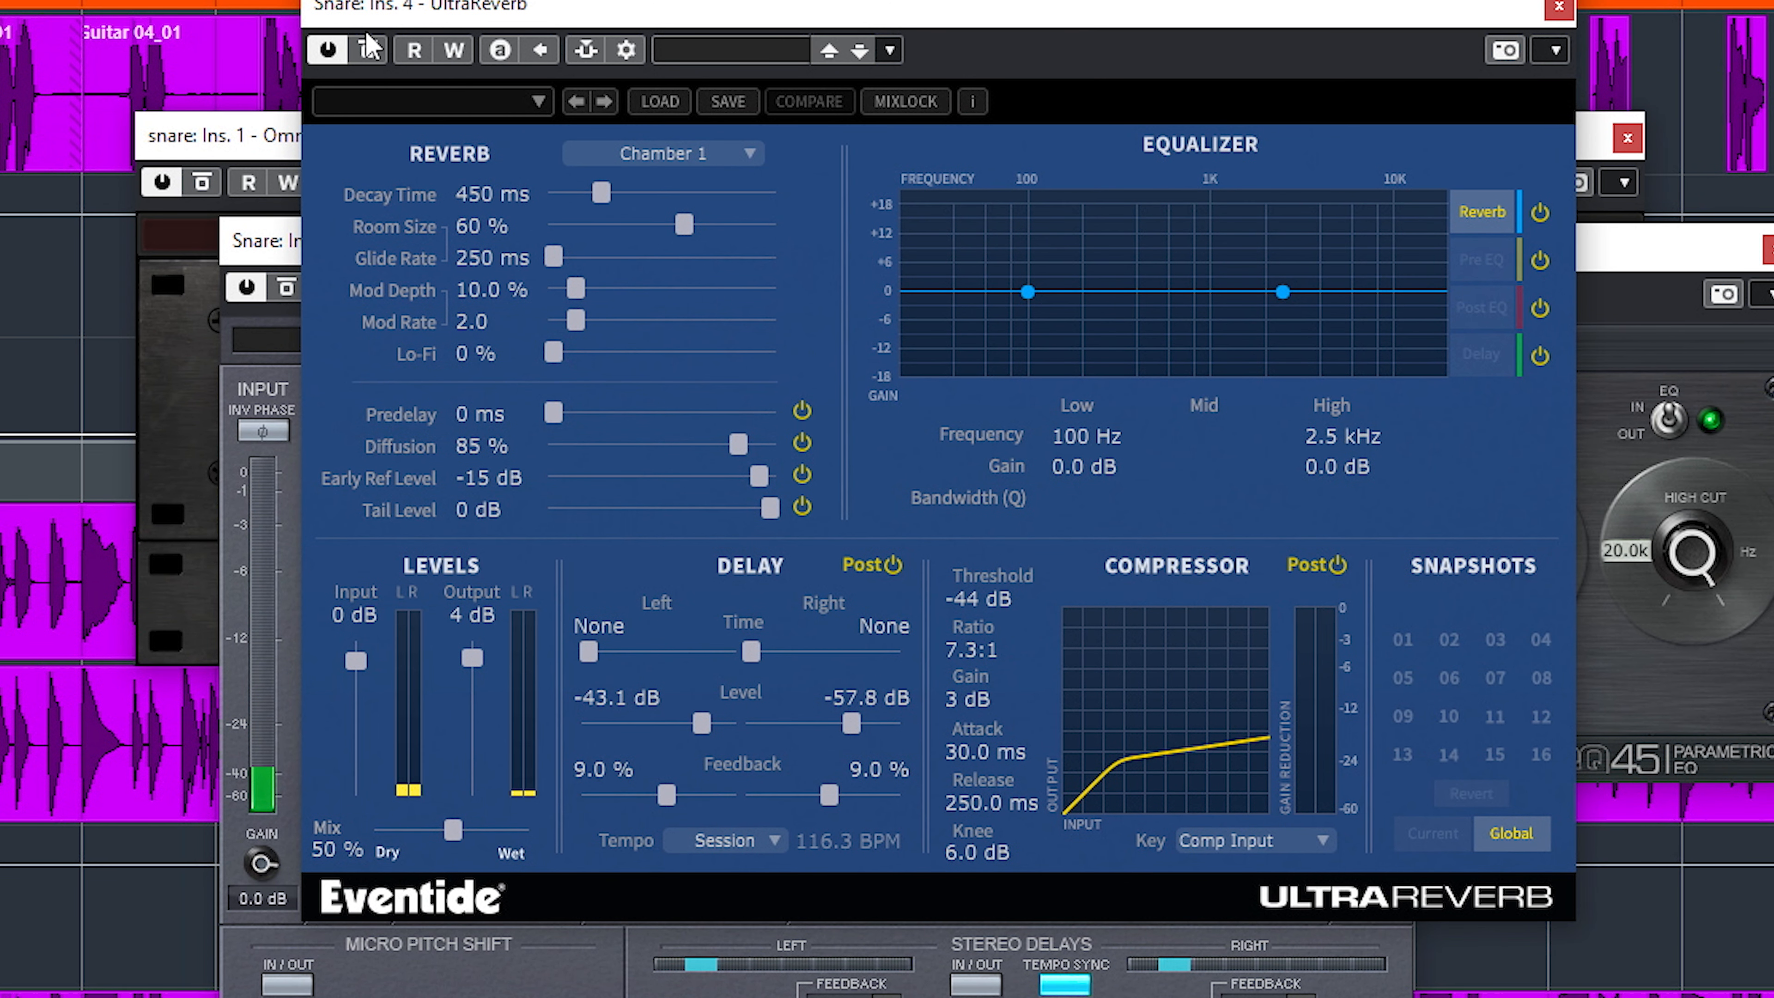
{"action": "left_click", "coordinate": [368, 49]}
{"action": "left_click", "coordinate": [368, 49]}
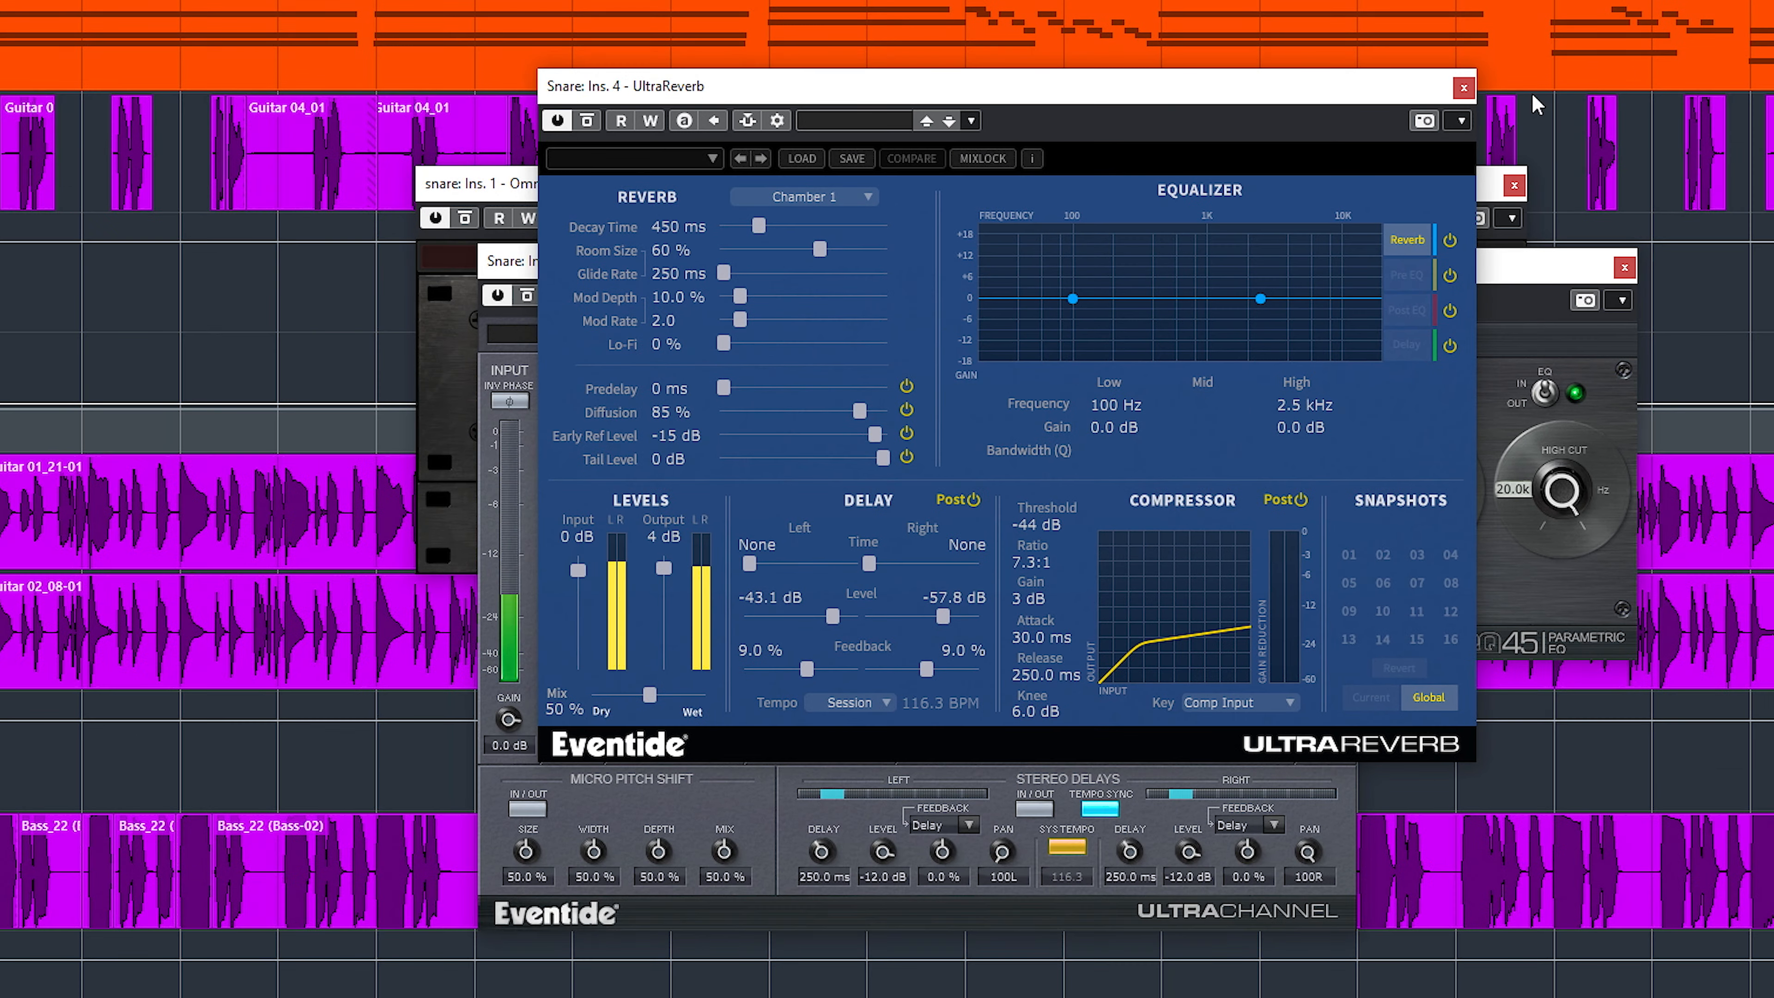
Step: Close the snare plug-in windows and re-enable the Snare group's inserts within the full mix
{"action": "left_click", "coordinate": [1495, 60]}
{"action": "left_click", "coordinate": [1674, 262]}
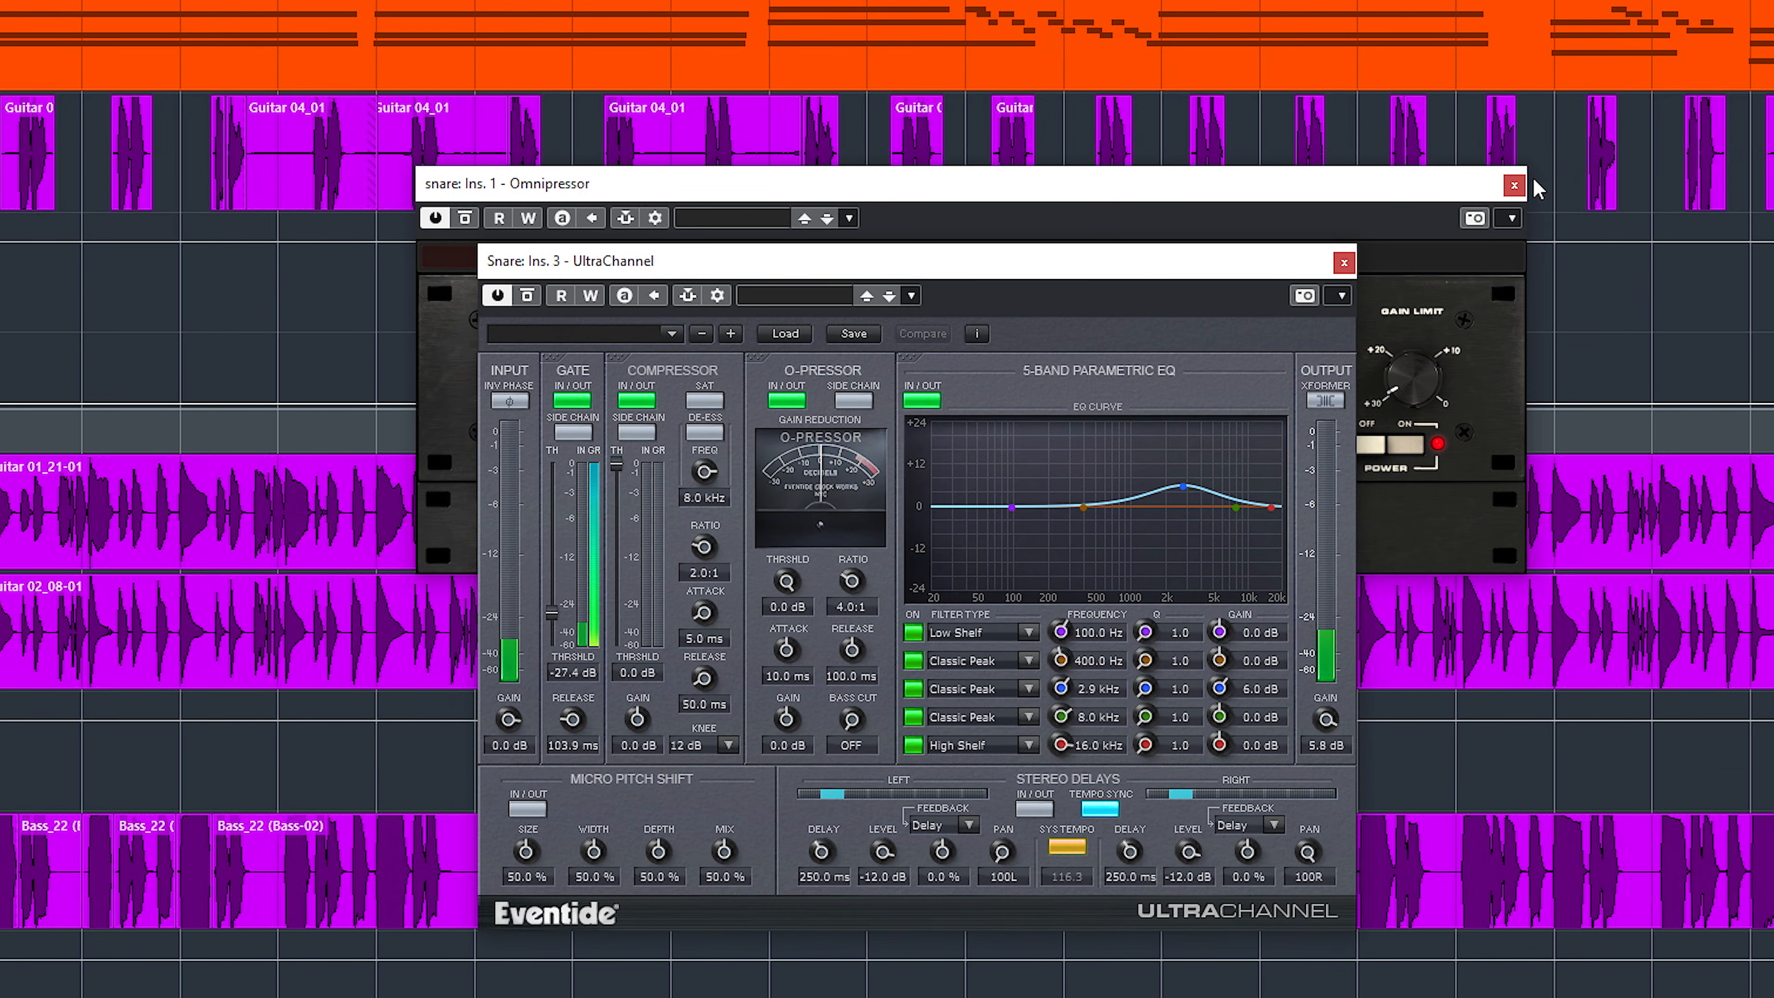
{"action": "left_click", "coordinate": [1513, 185]}
{"action": "left_click", "coordinate": [1342, 264]}
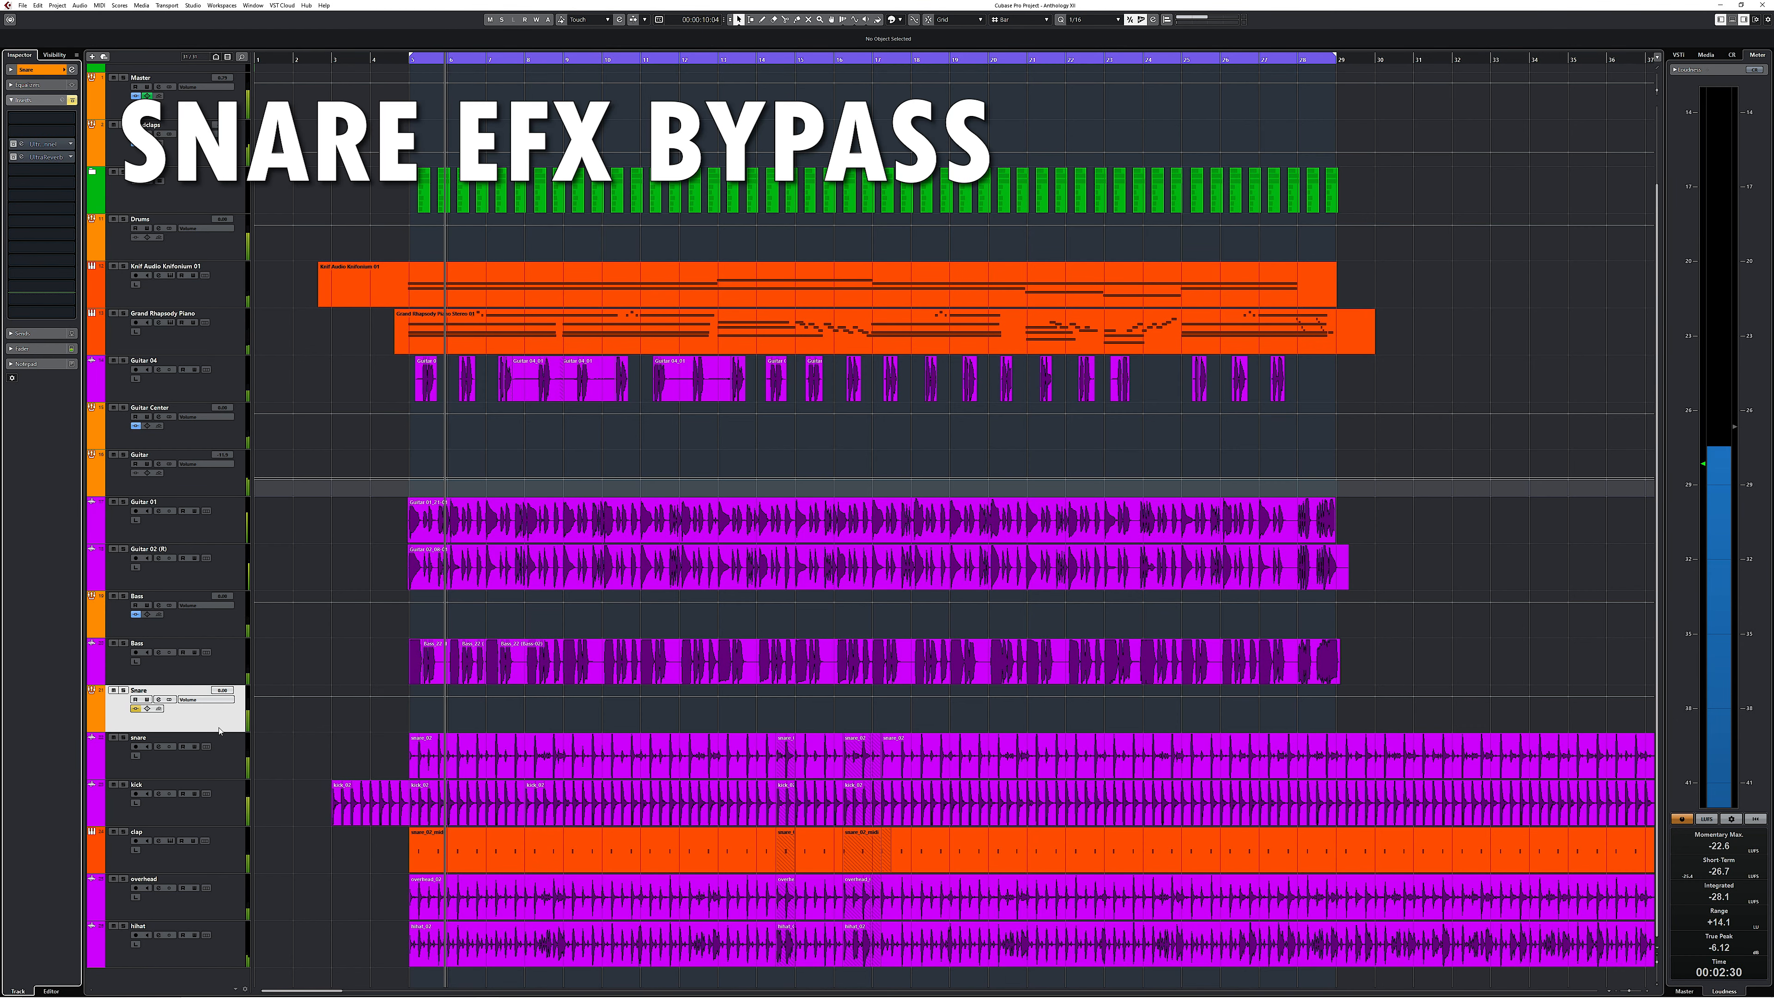
{"action": "key", "text": "b"}
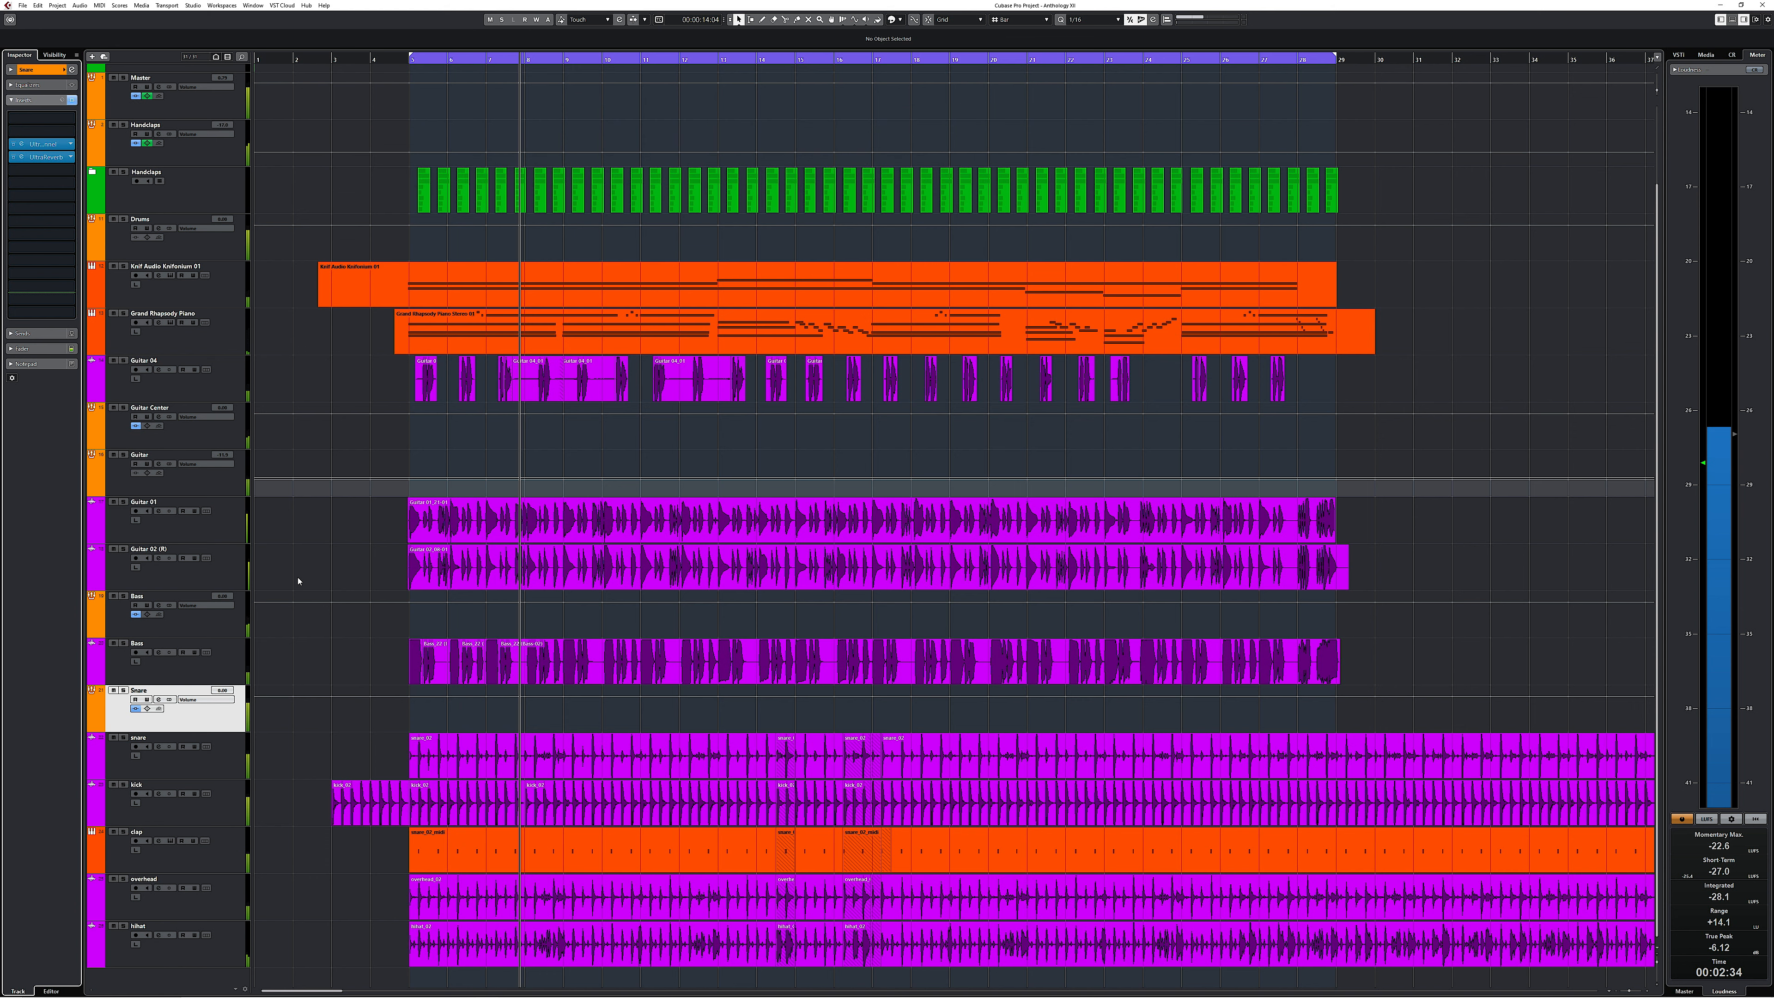
Step: Solo the Bass audio track, open its two Omnipressor inserts and re-enable them one after the other
{"action": "left_click", "coordinate": [195, 676]}
{"action": "key", "text": "Up"}
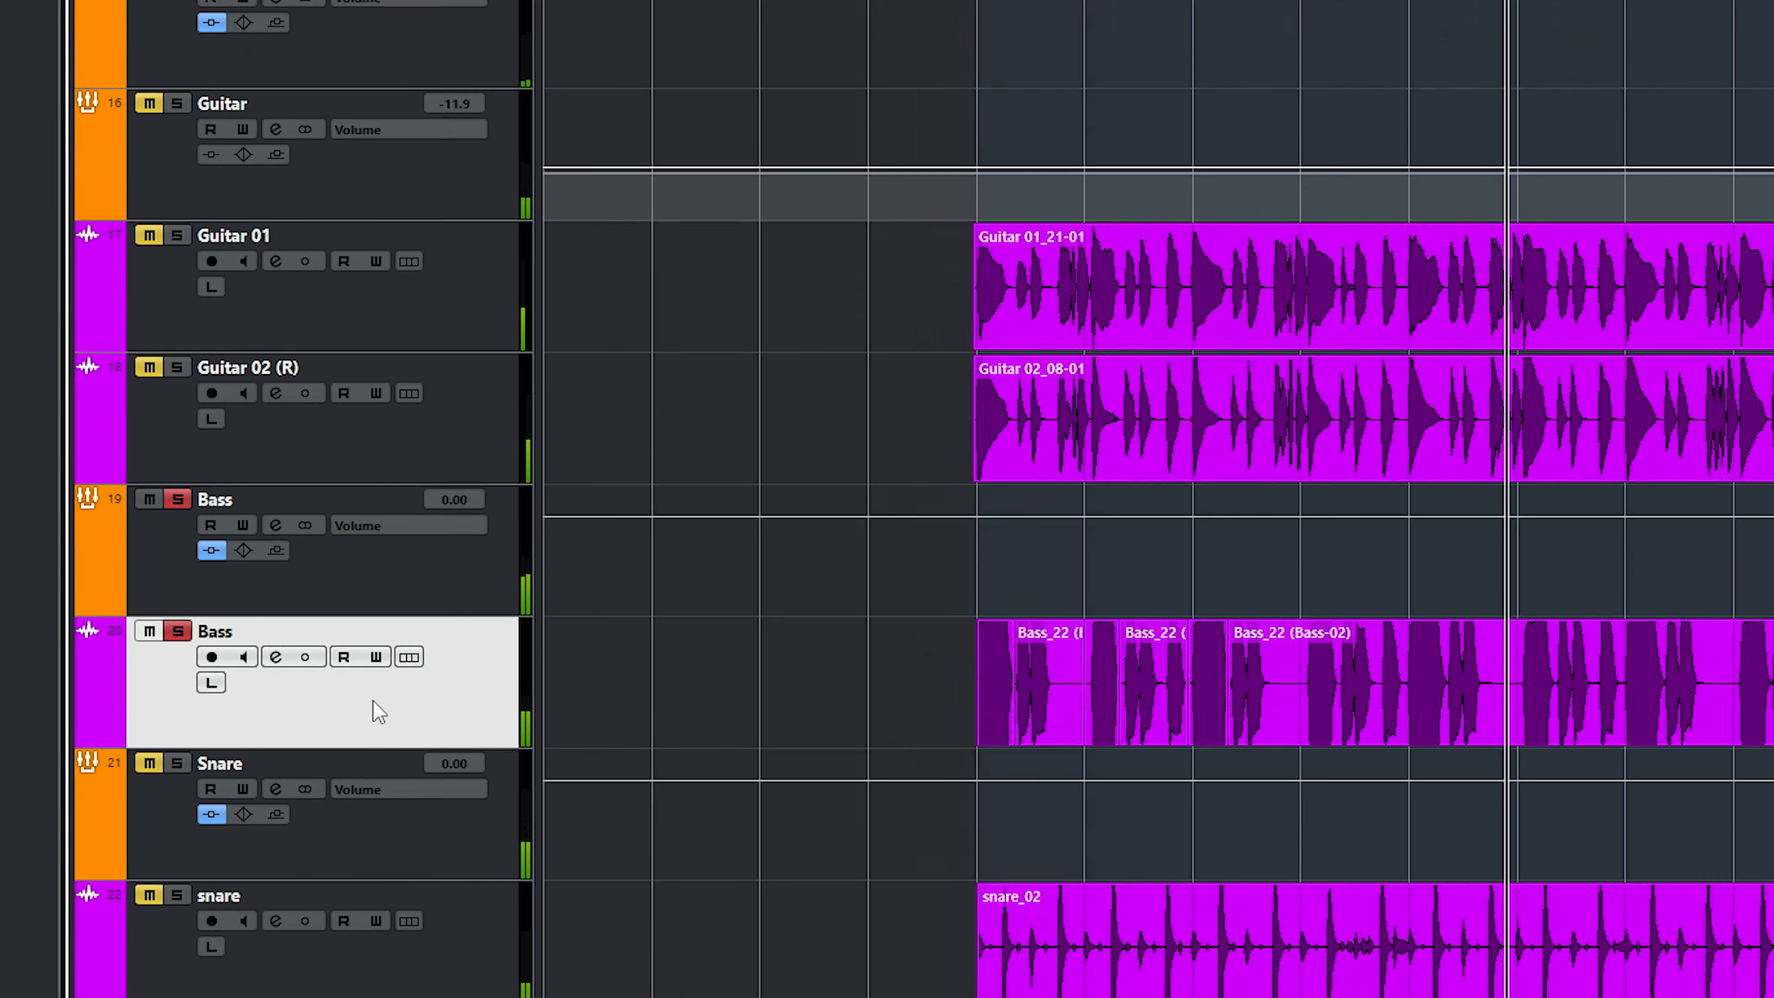
{"action": "left_click", "coordinate": [530, 707]}
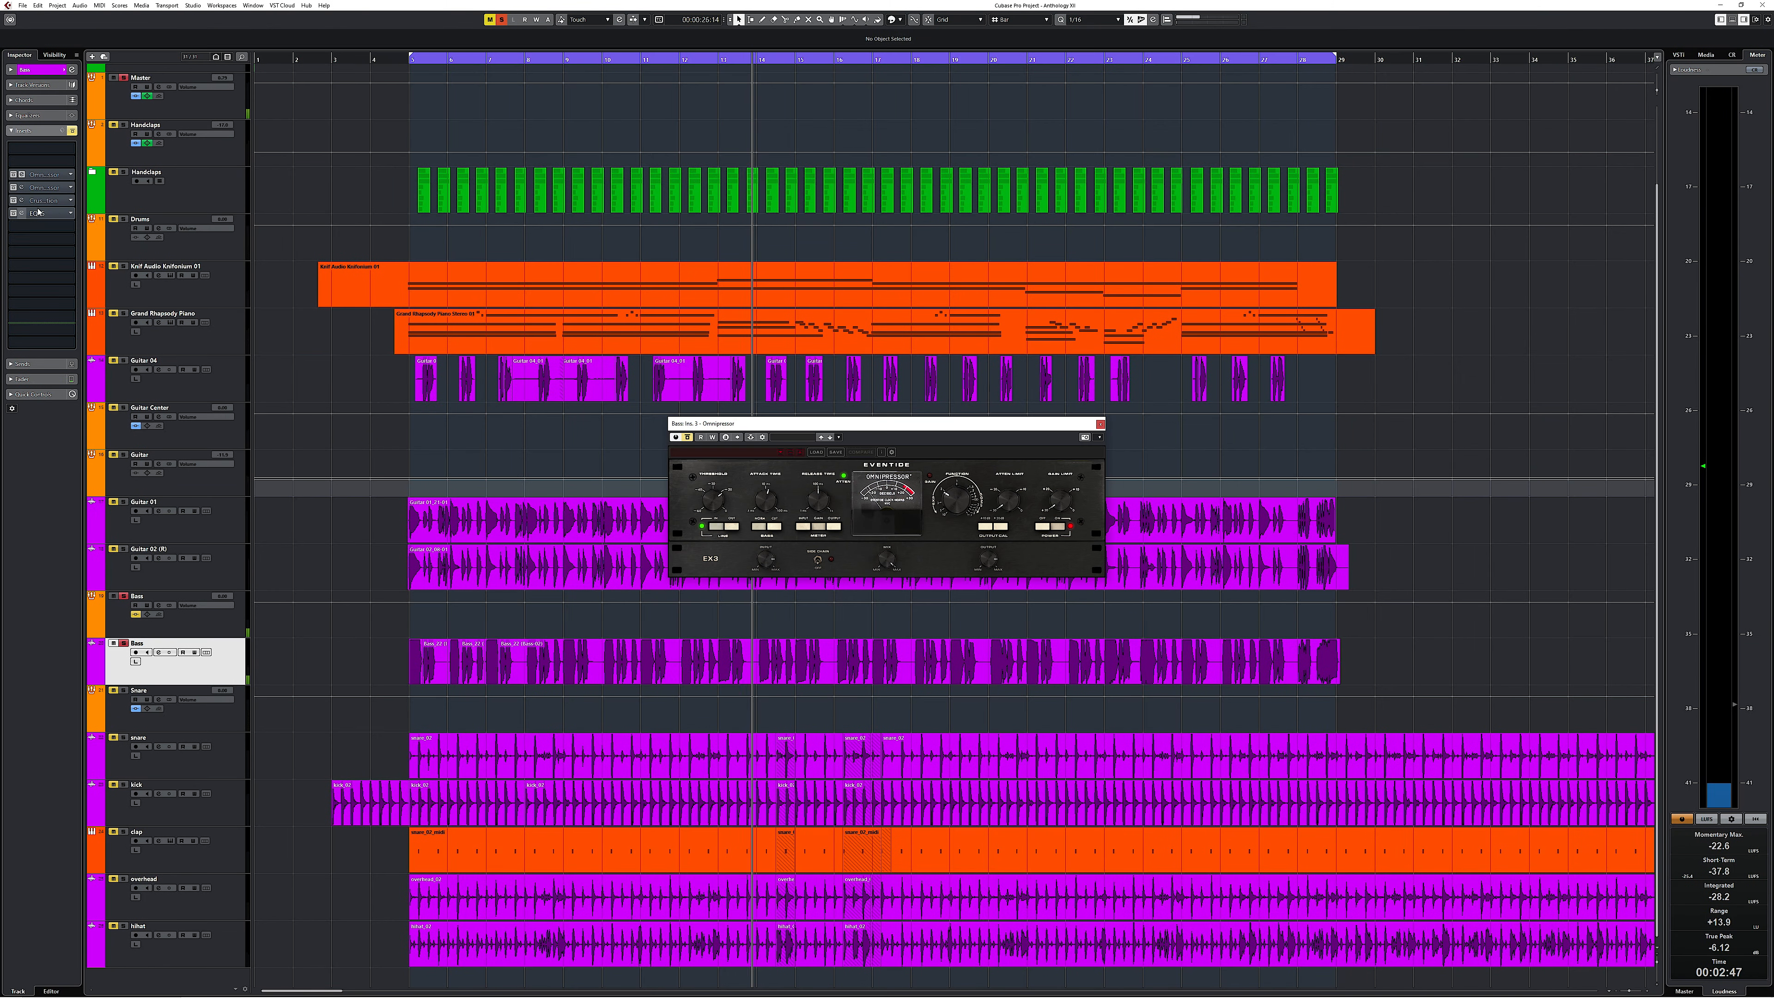
{"action": "left_click", "coordinate": [22, 187]}
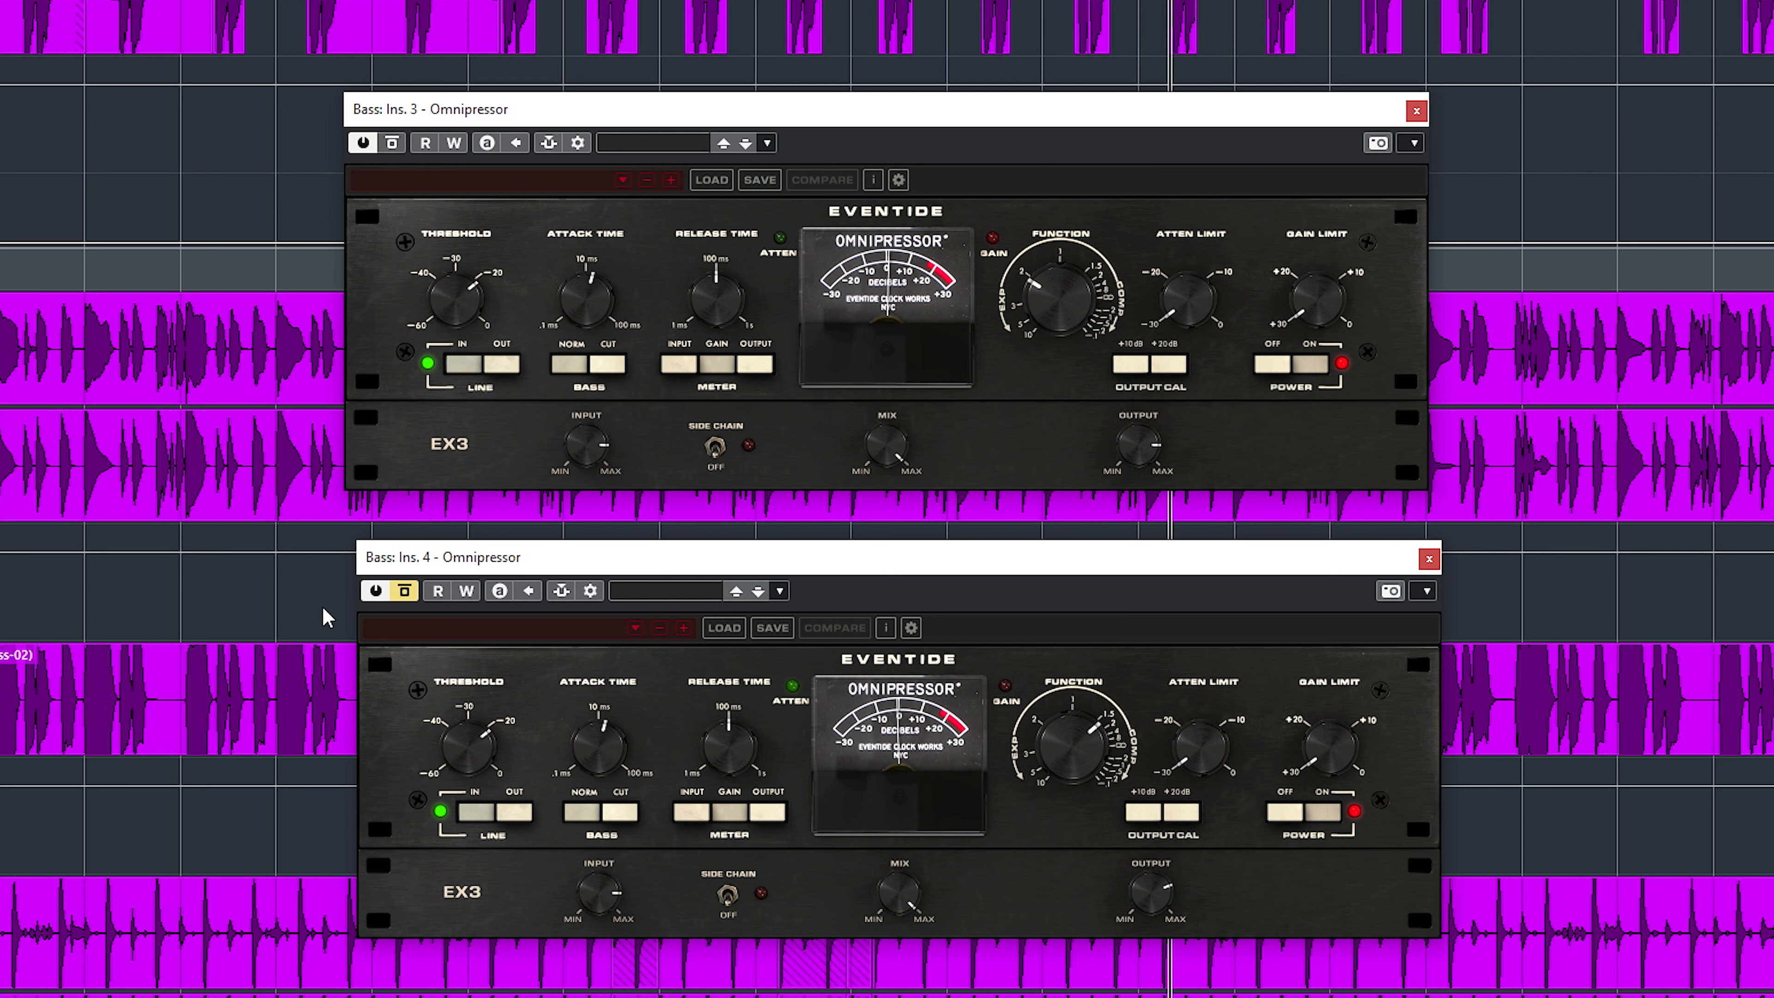
{"action": "left_click", "coordinate": [405, 593]}
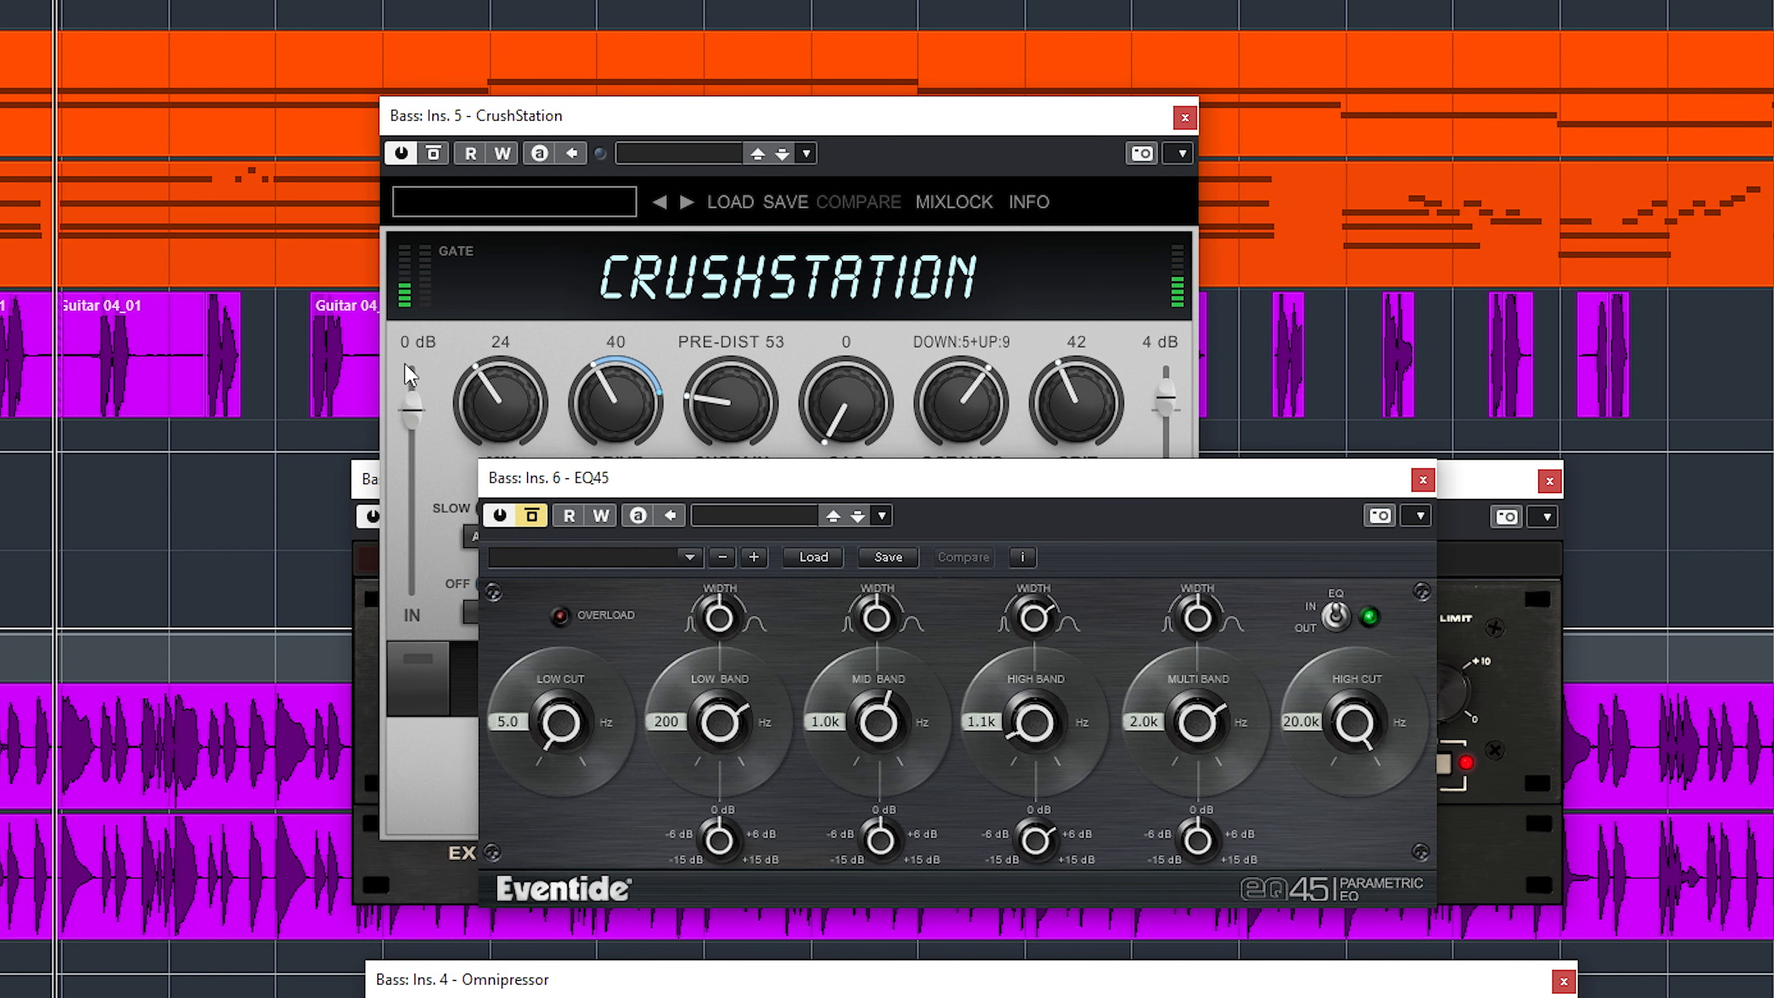
Step: Toggle EQ45's bypass on the Bass track to compare the sound, and re-enable MicroPitch on the Bass group
{"action": "left_click", "coordinate": [530, 517]}
{"action": "left_click", "coordinate": [527, 520]}
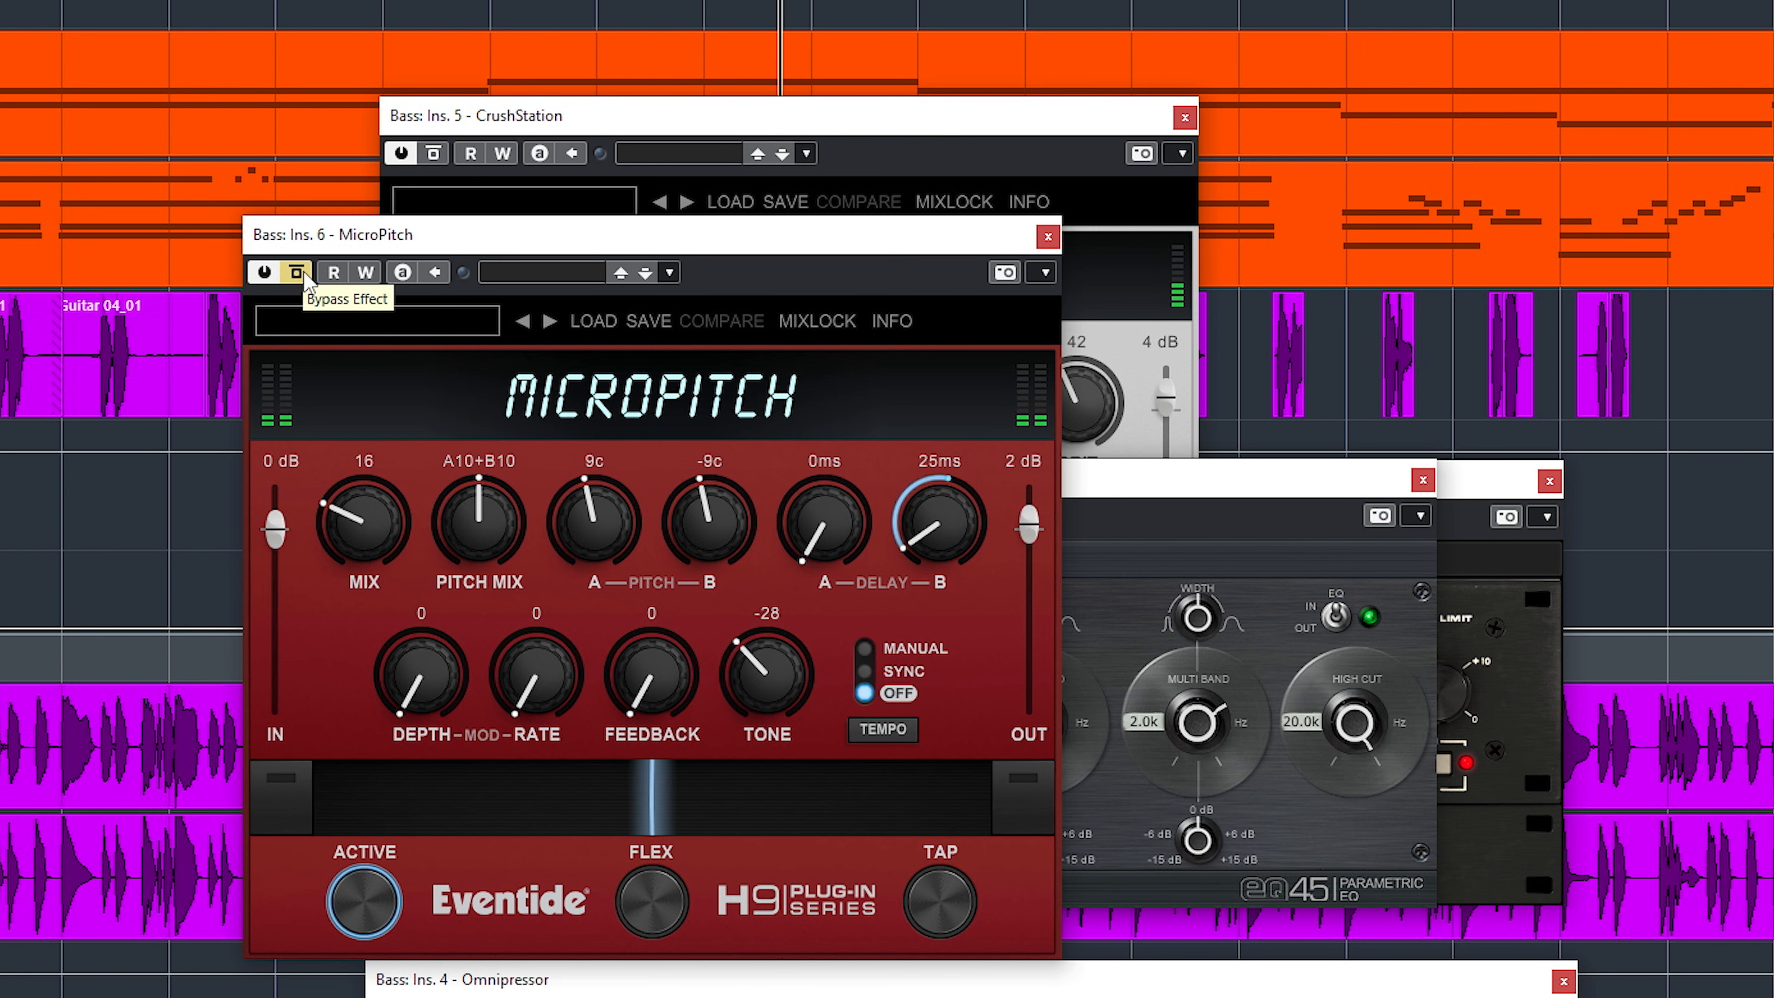
{"action": "left_click", "coordinate": [304, 275]}
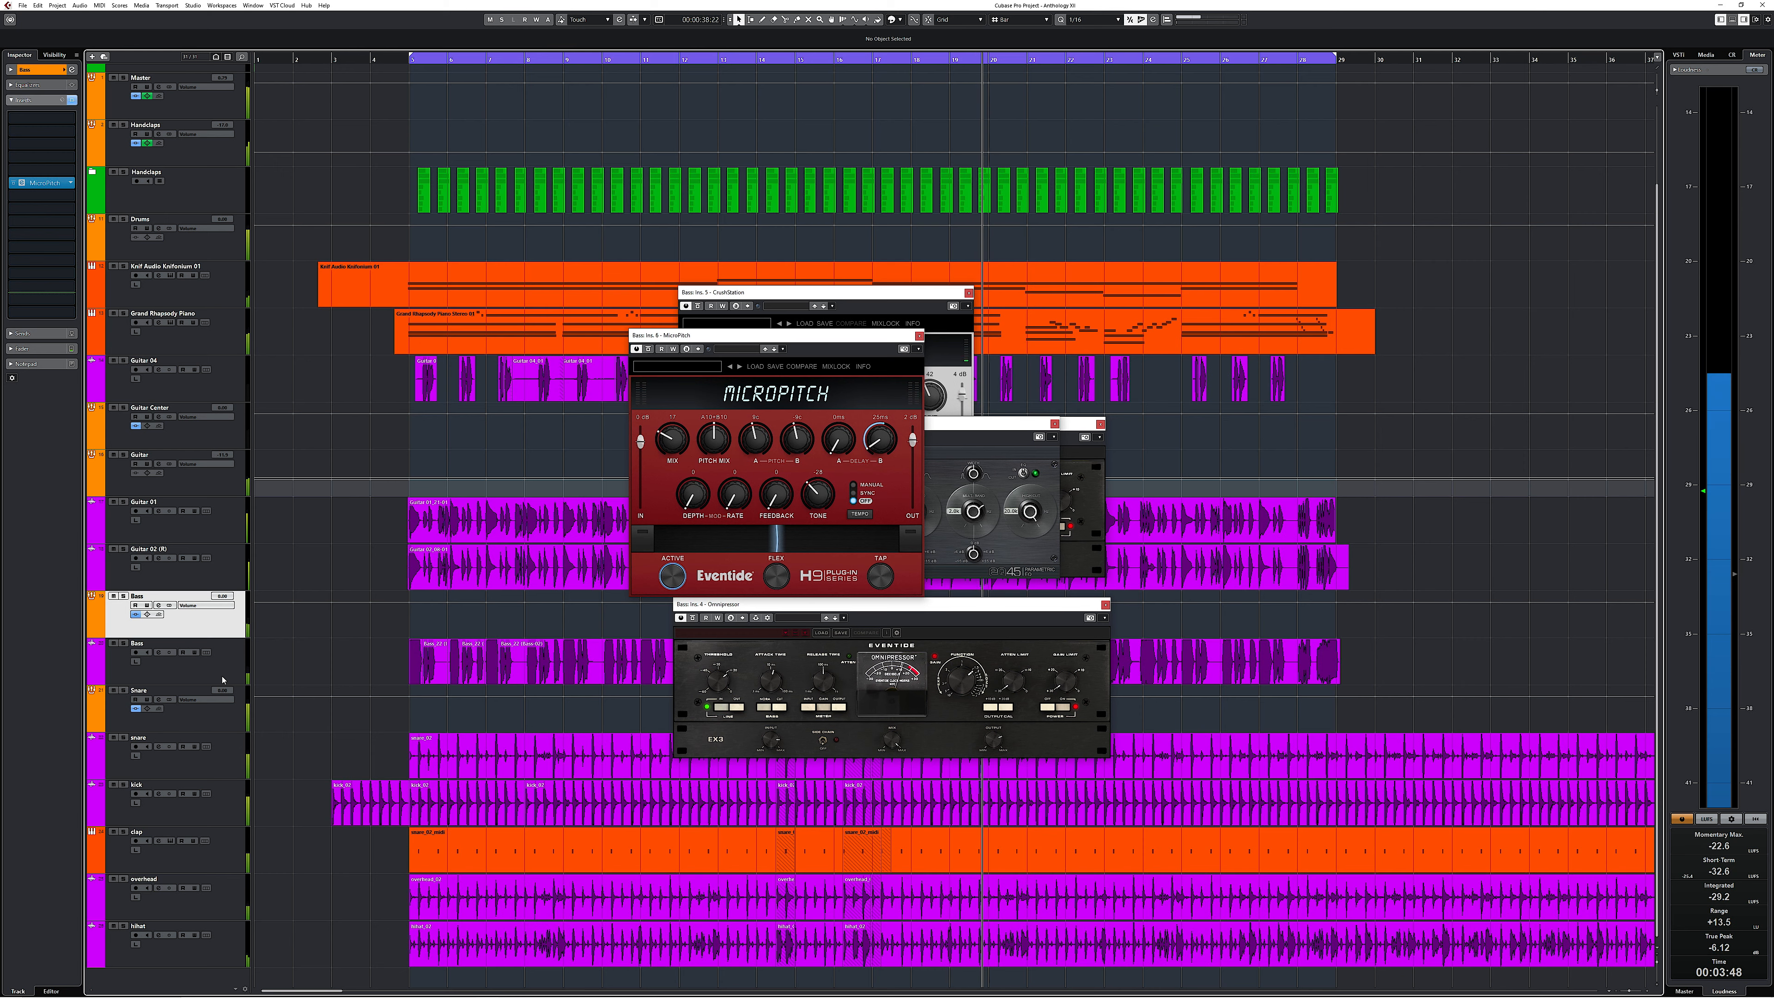
Step: Bypass and re-enable all inserts on the Bass audio track twice to compare the full mix, leaving them active
{"action": "key", "text": "Down"}
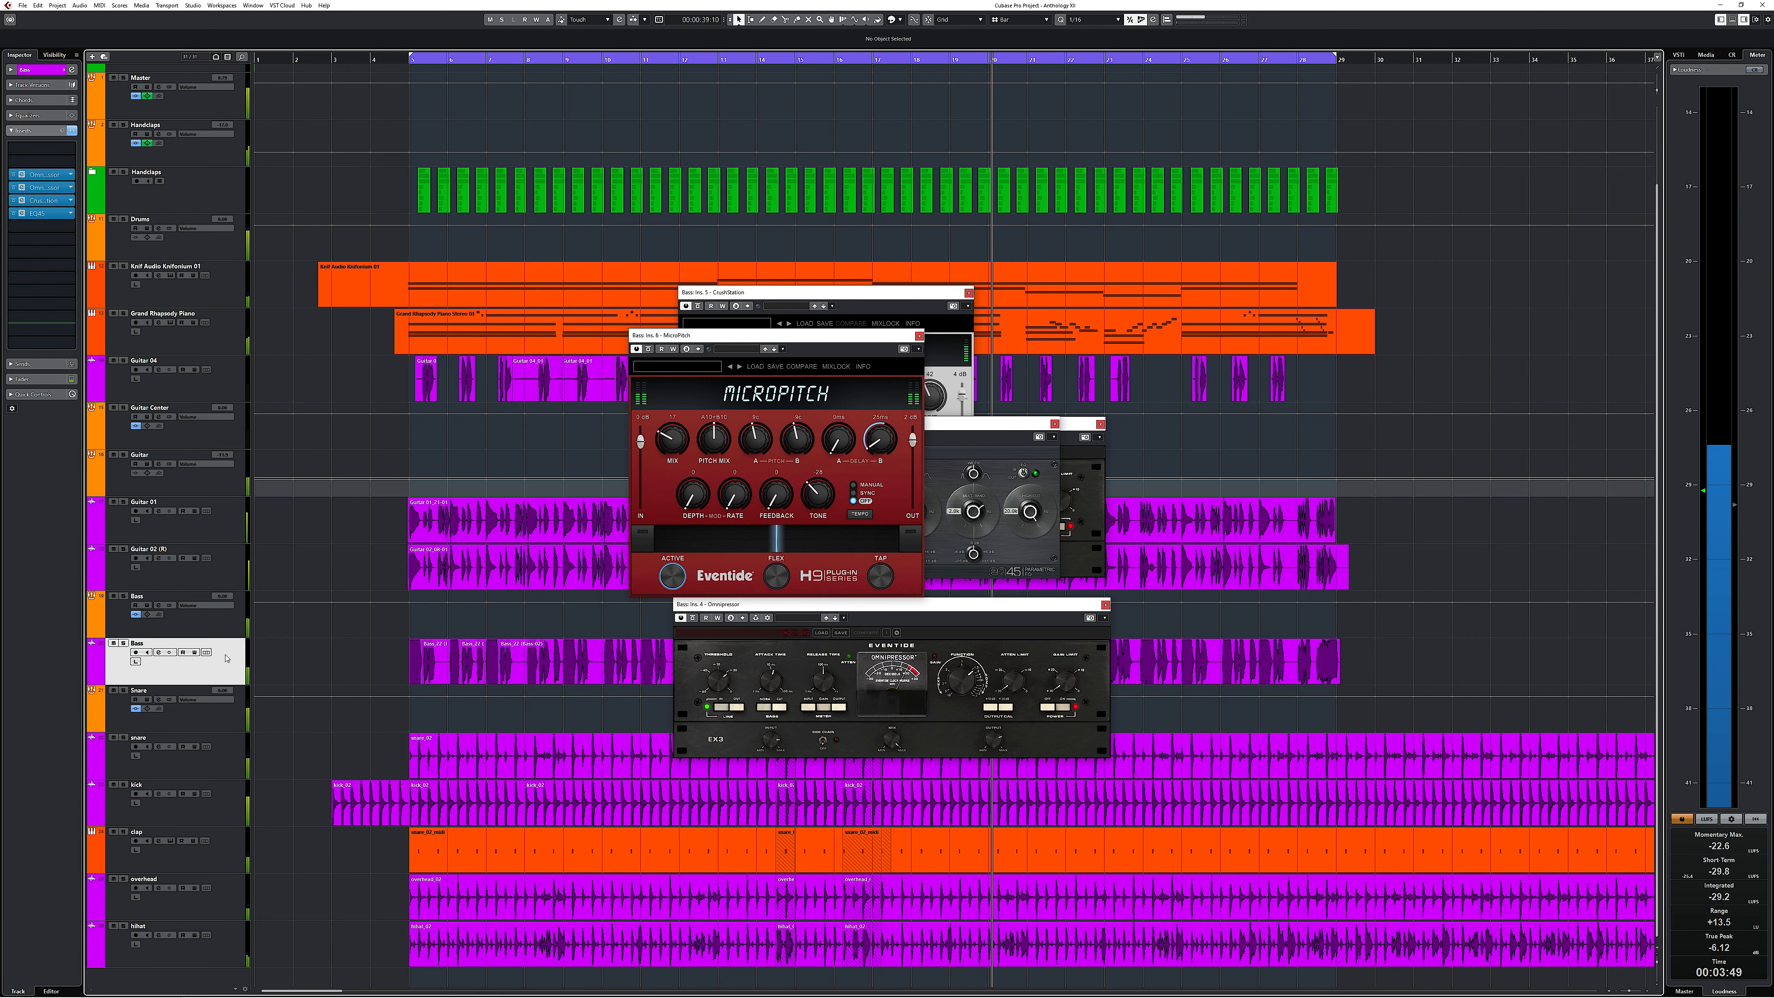
{"action": "left_click", "coordinate": [72, 130]}
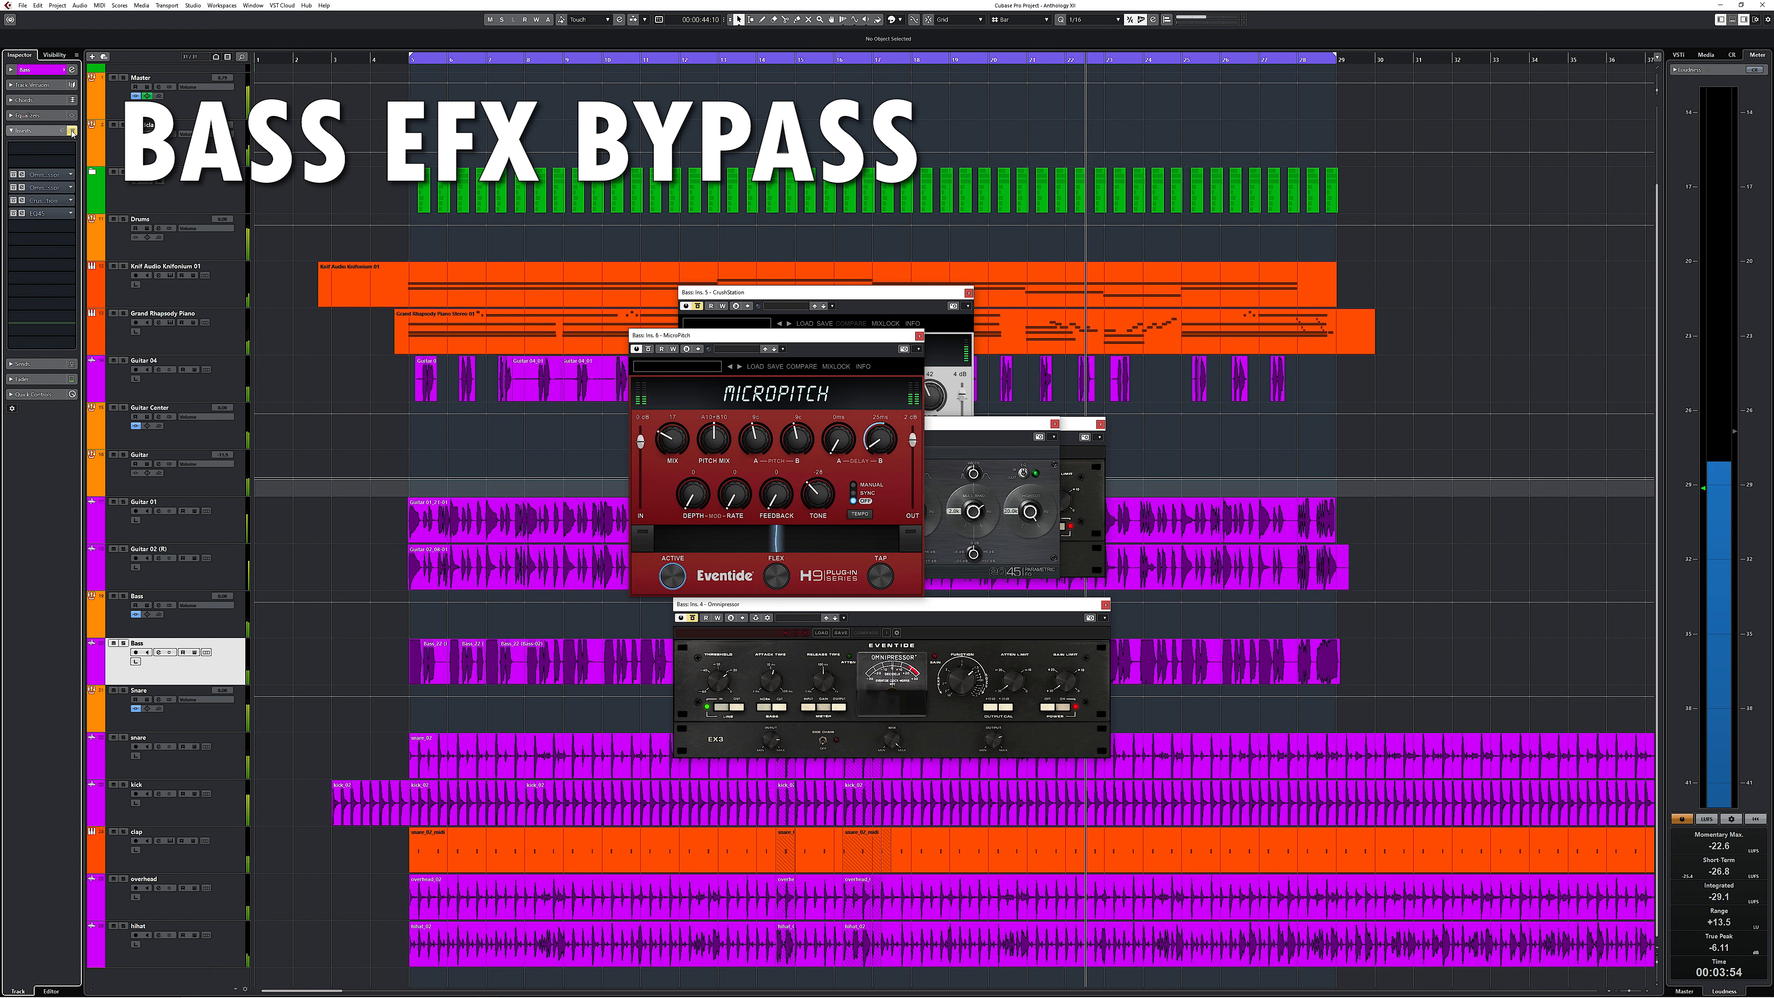
{"action": "left_click", "coordinate": [72, 131]}
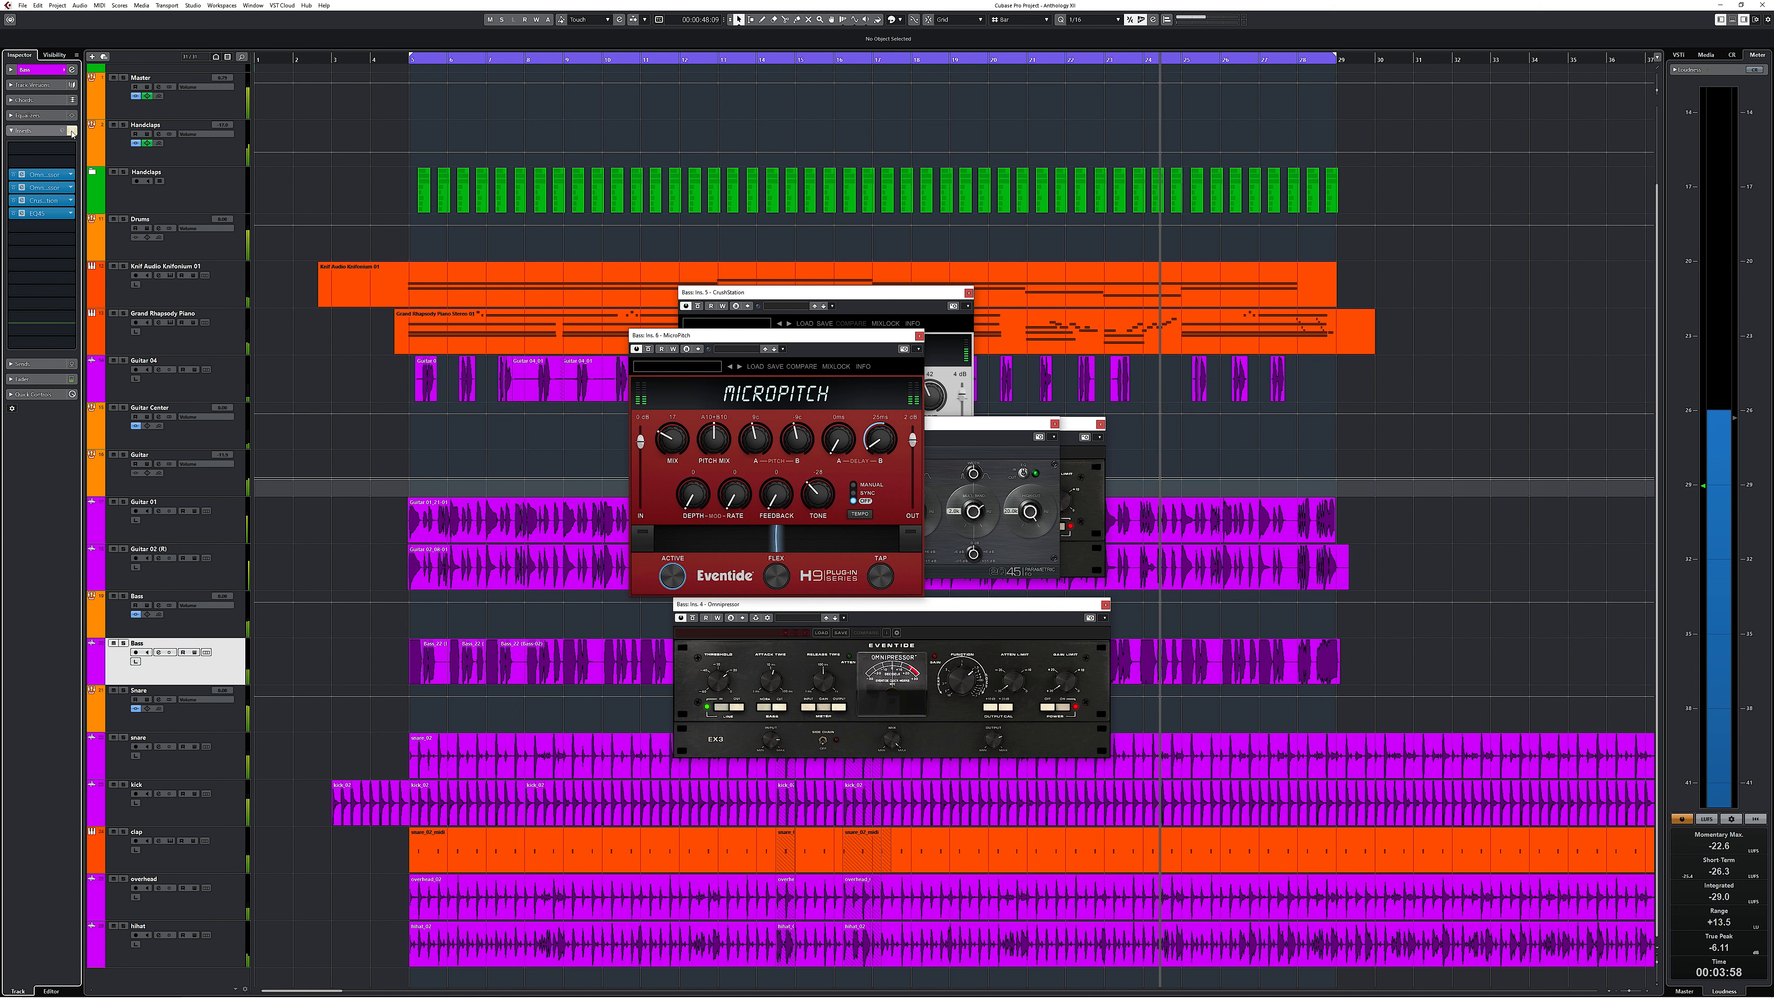
{"action": "left_click", "coordinate": [72, 130]}
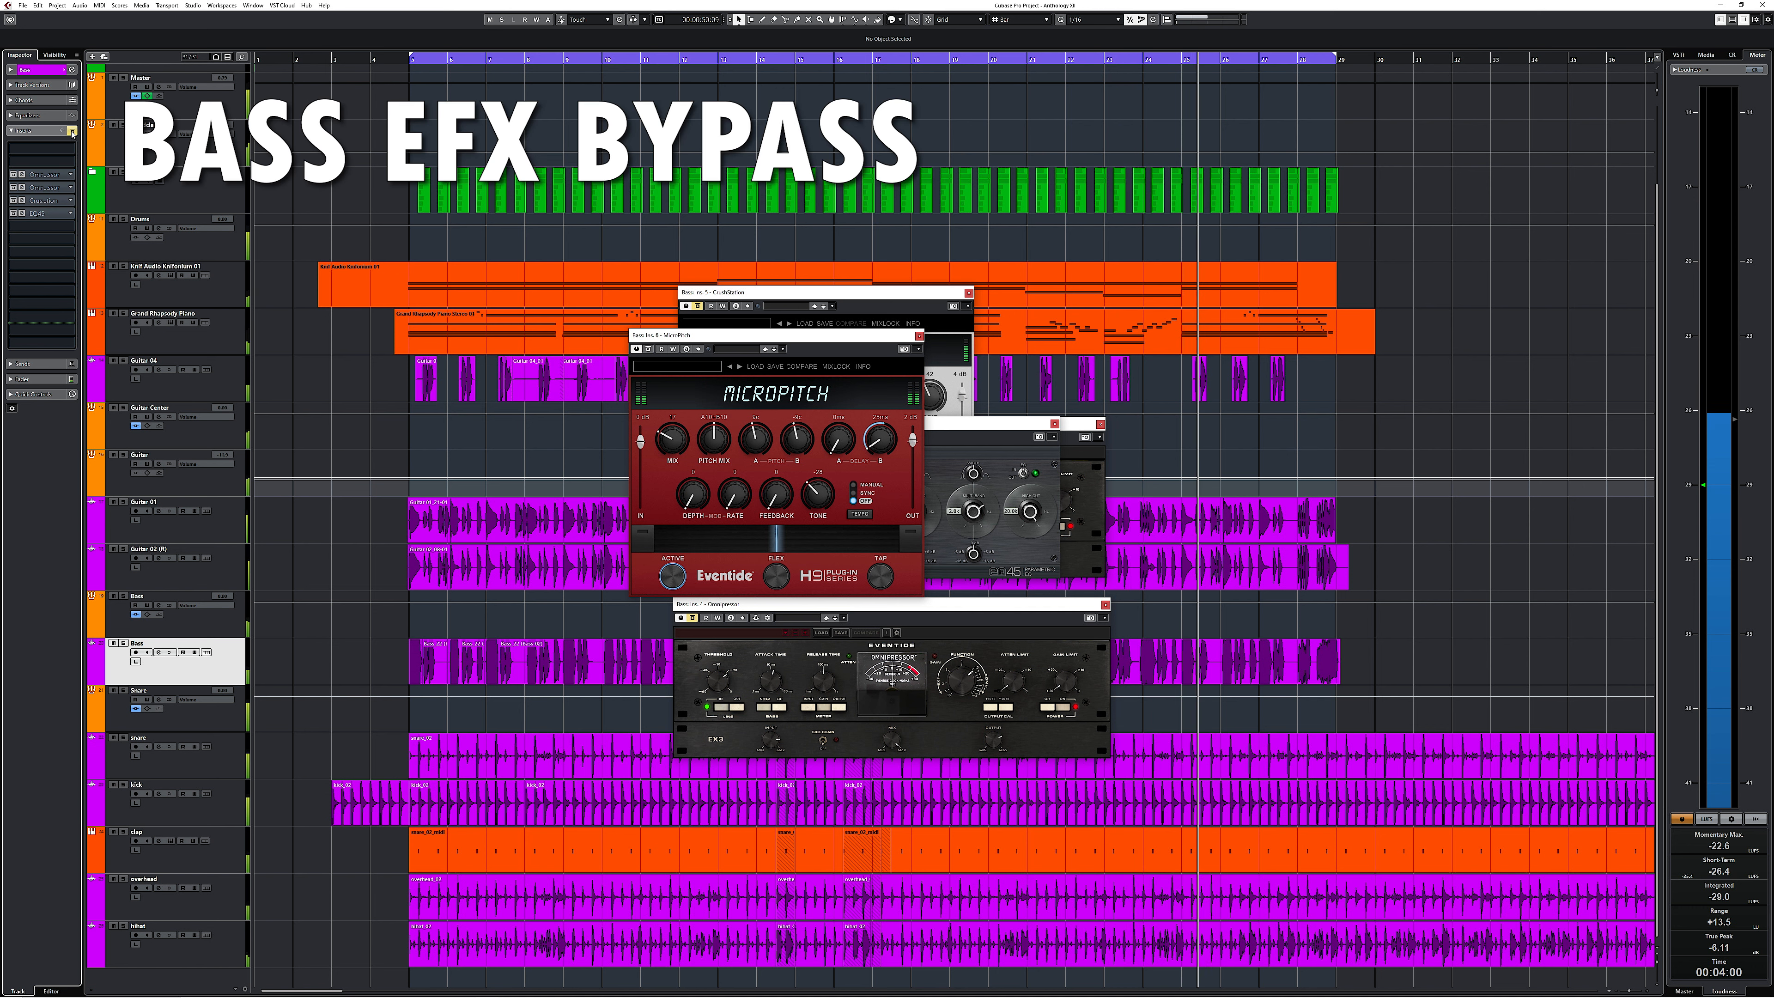
{"action": "left_click", "coordinate": [72, 131]}
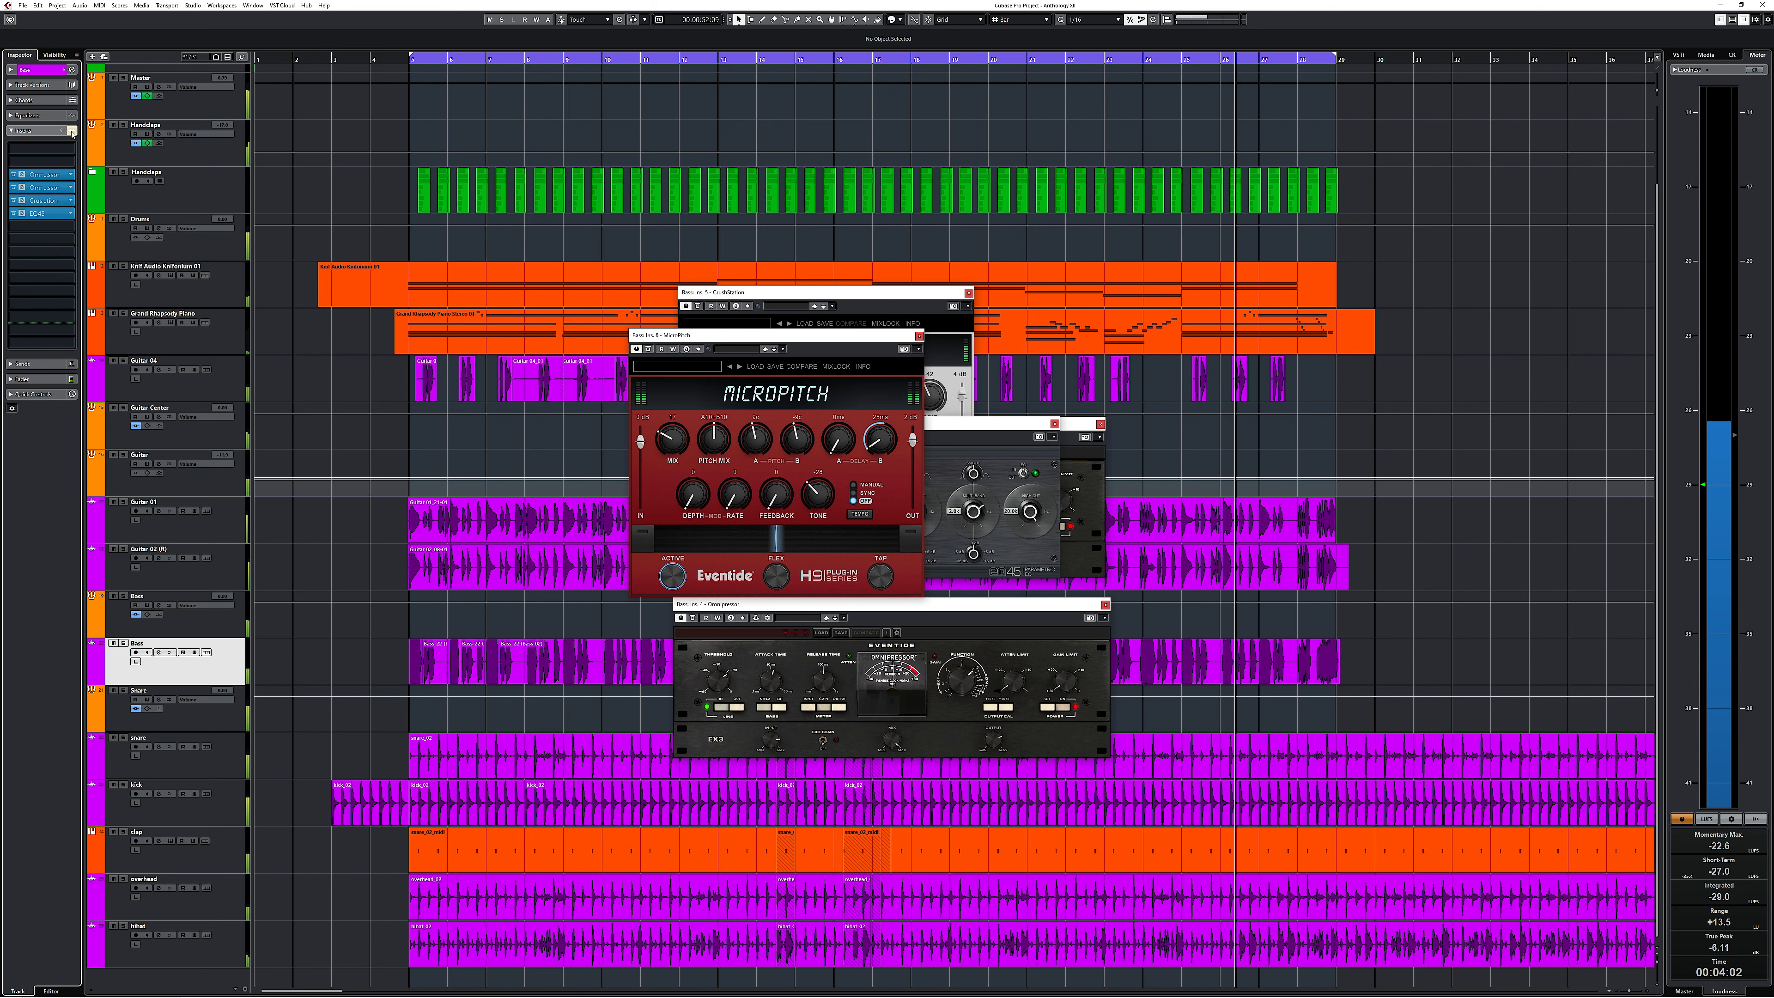
Step: Close the MicroPitch, CrushStation, EQ45 and both Omnipressor windows of the bass
{"action": "left_click", "coordinate": [919, 336]}
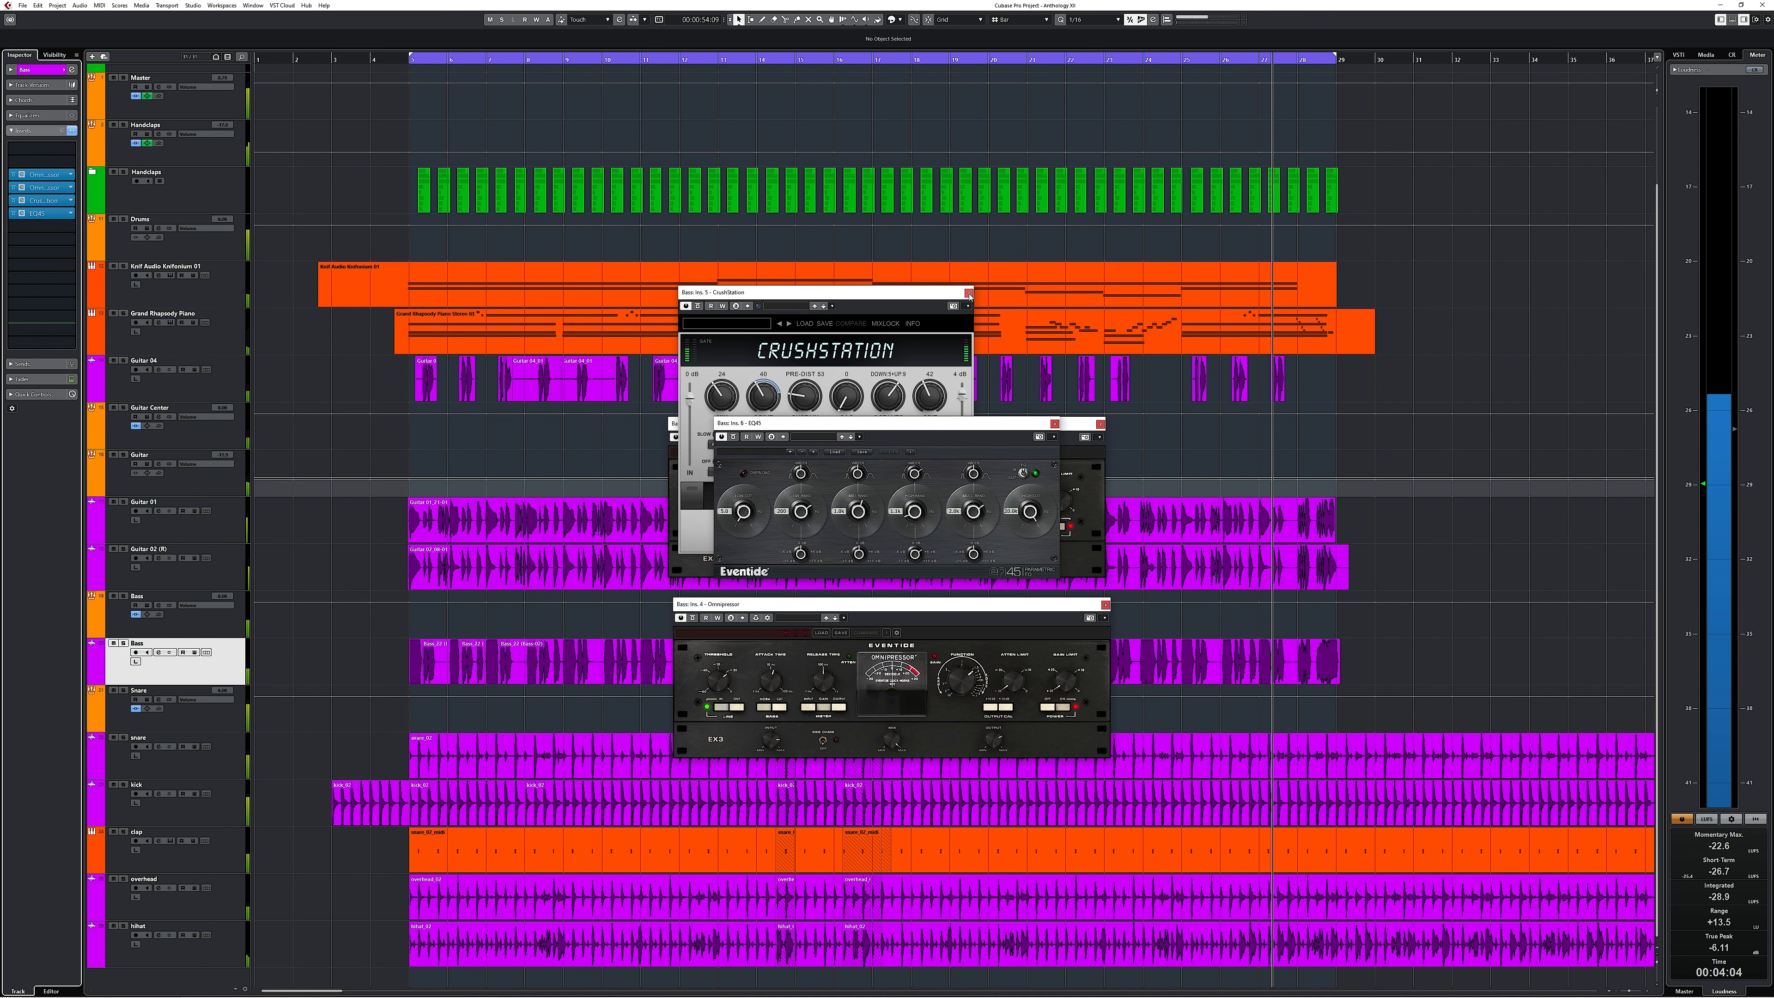
{"action": "left_click", "coordinate": [969, 294]}
{"action": "left_click", "coordinate": [1053, 424]}
{"action": "left_click", "coordinate": [1100, 424]}
{"action": "left_click", "coordinate": [1105, 604]}
Step: Solo Guitar 01 and Guitar 02 (R), open their Omnipressor and Spring inserts and arrange the windows side by side
{"action": "left_click", "coordinate": [124, 502]}
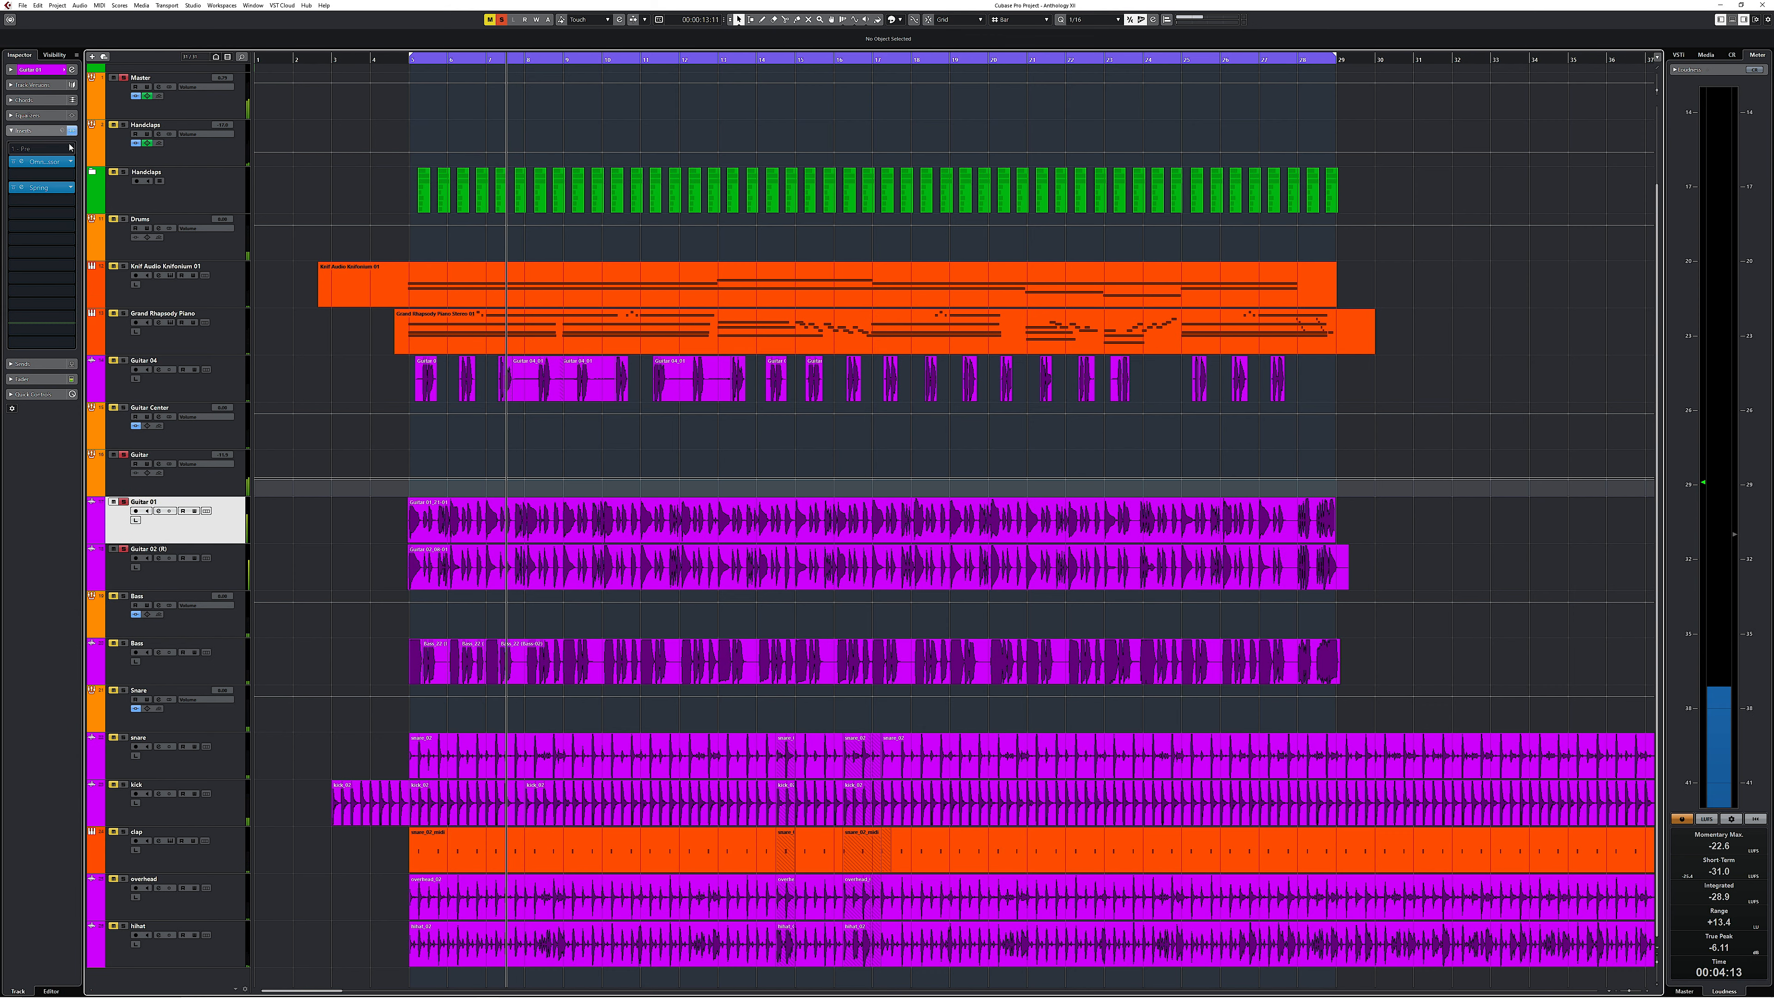
{"action": "left_click", "coordinate": [21, 187]}
{"action": "left_click", "coordinate": [23, 161]}
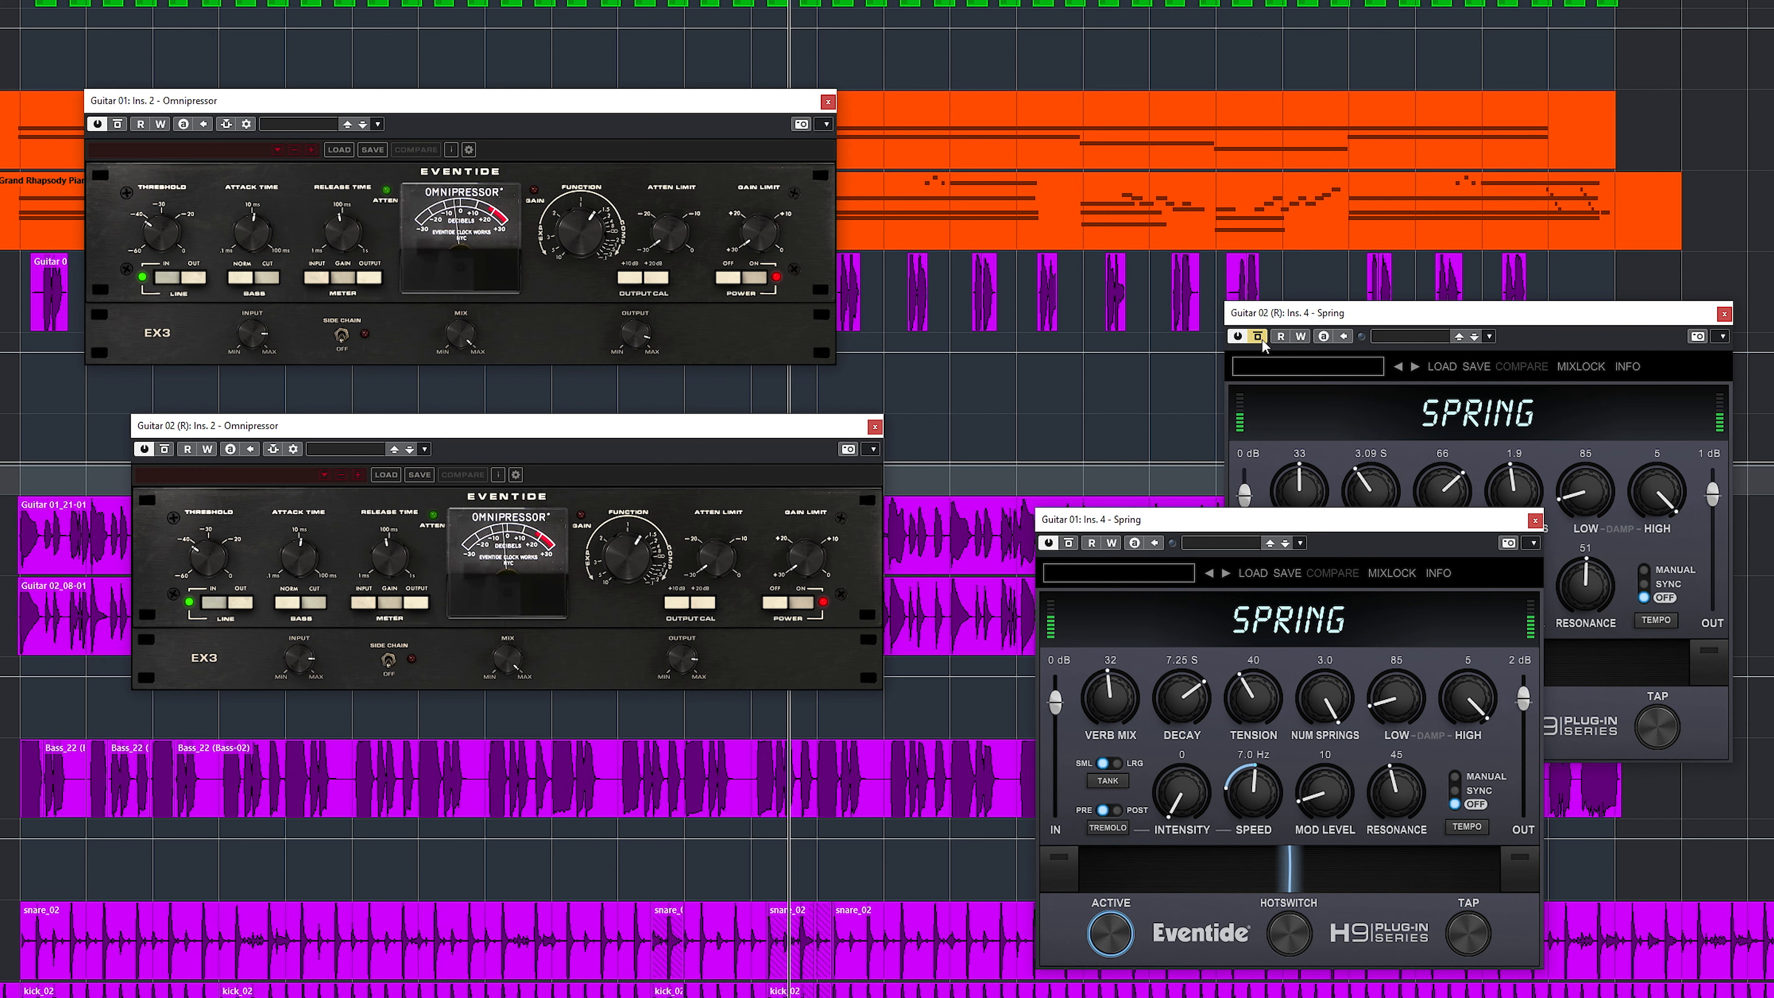
{"action": "left_click", "coordinate": [1408, 312]}
{"action": "left_click_drag", "start_coordinate": [1407, 312], "coordinate": [1195, 14]}
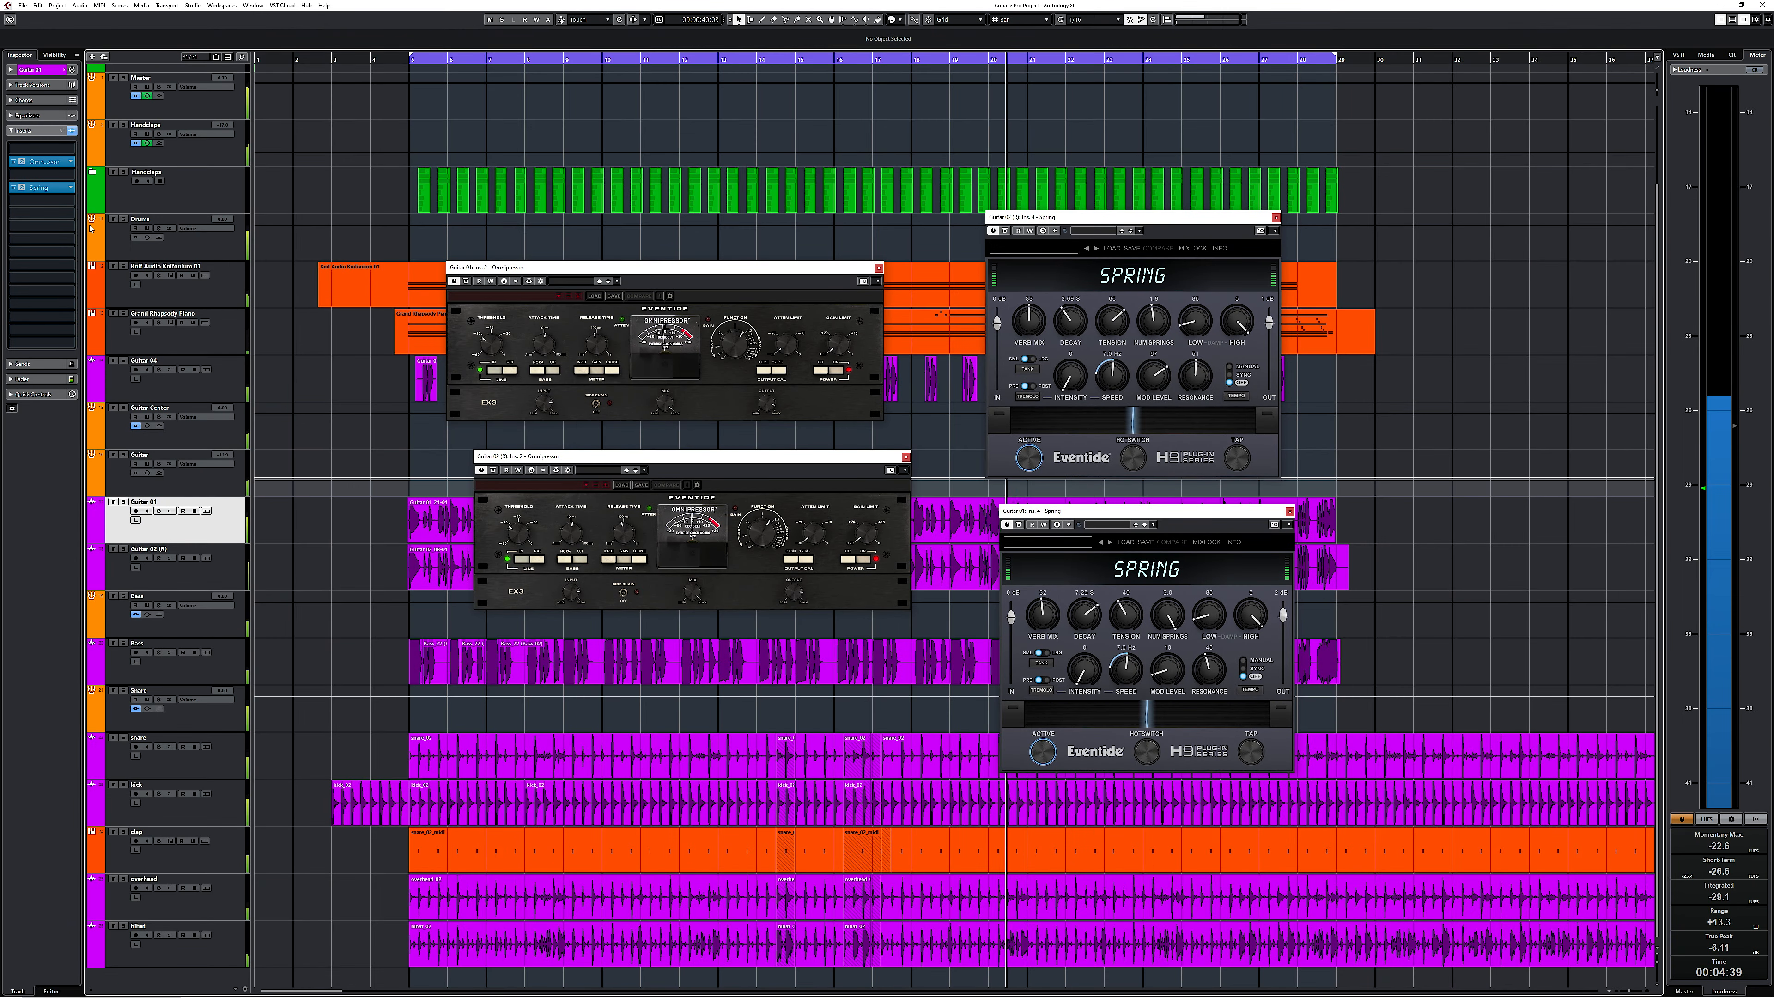
Step: Bypass and re-enable the inserts on Guitar 01 and Guitar 02 (R) to compare the full mix, leaving them active
{"action": "left_click", "coordinate": [63, 130]}
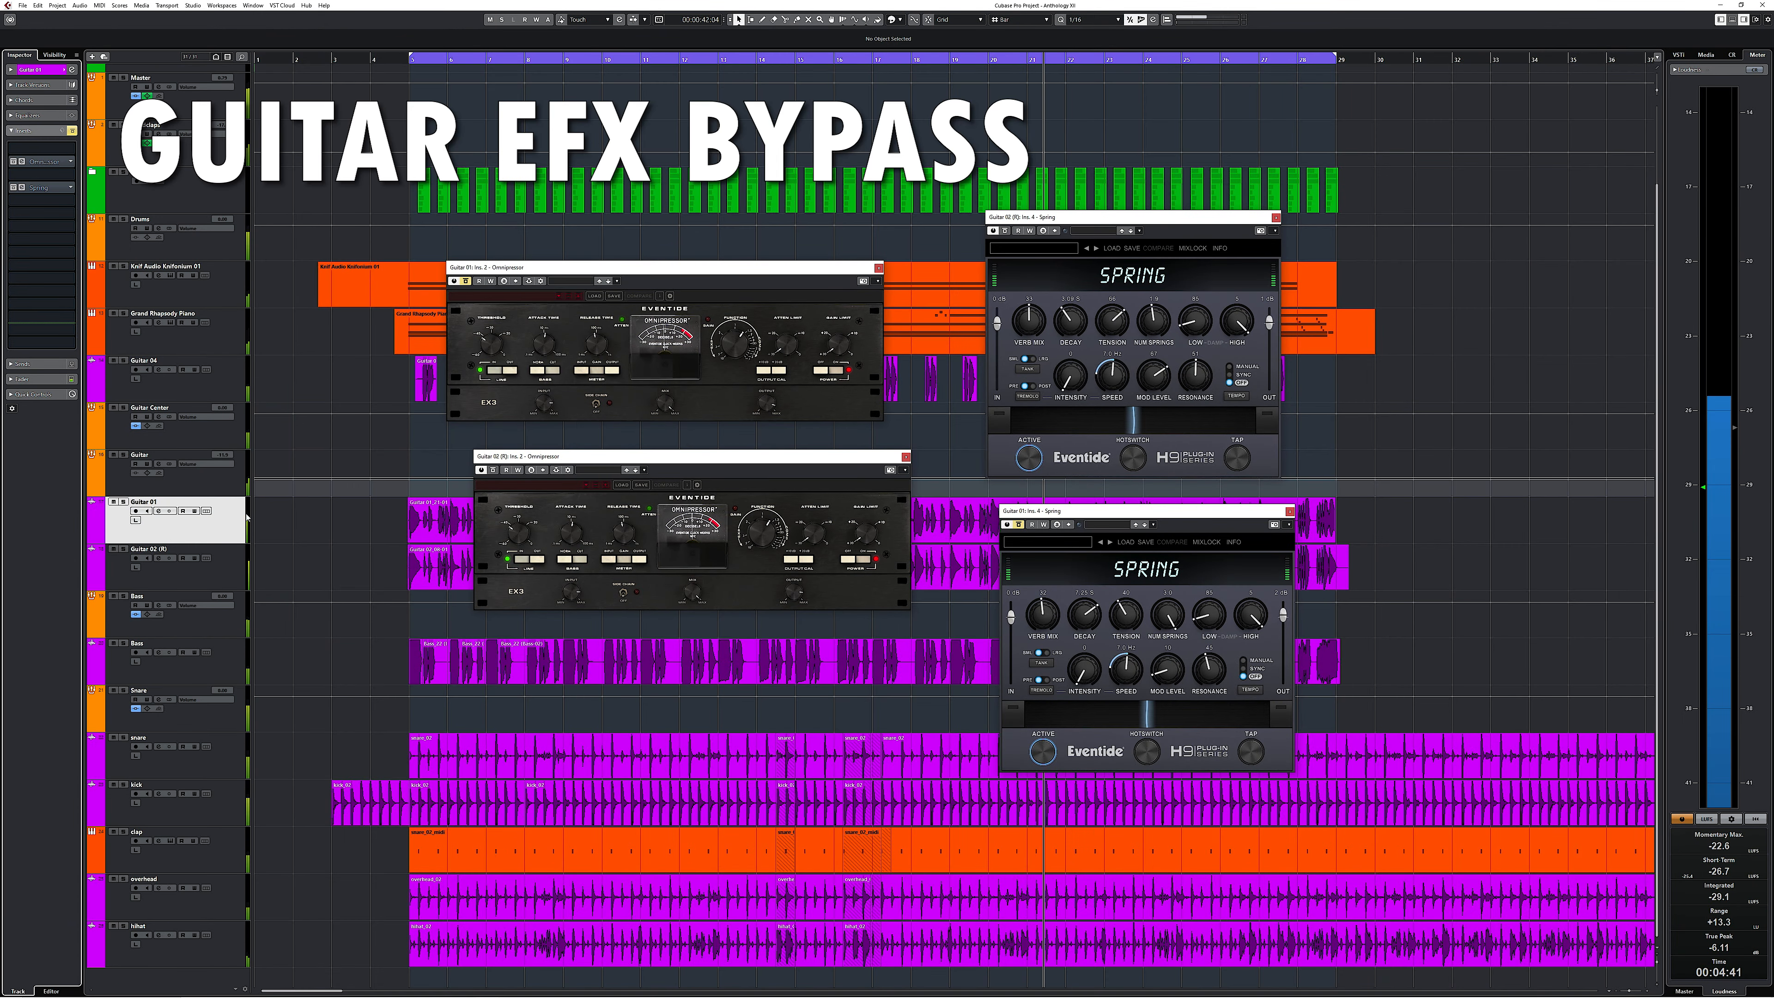
{"action": "left_click", "coordinate": [237, 565]}
{"action": "left_click", "coordinate": [72, 131]}
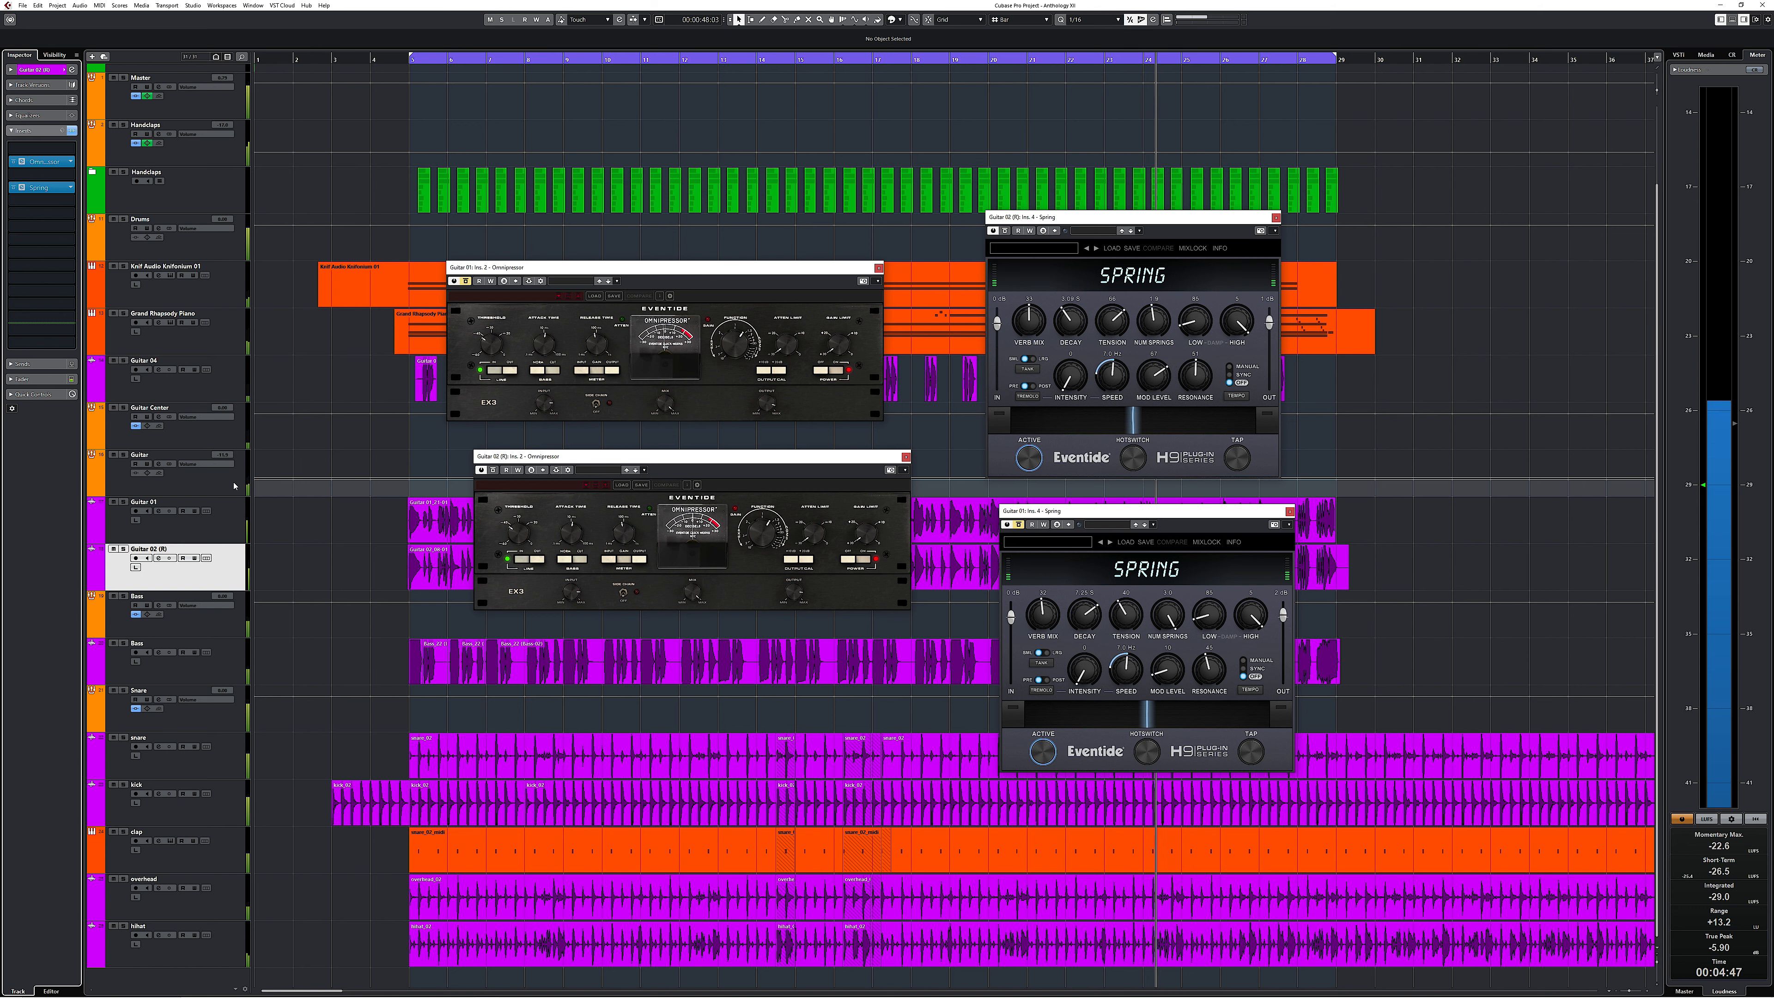
{"action": "left_click", "coordinate": [222, 525]}
{"action": "left_click", "coordinate": [73, 130]}
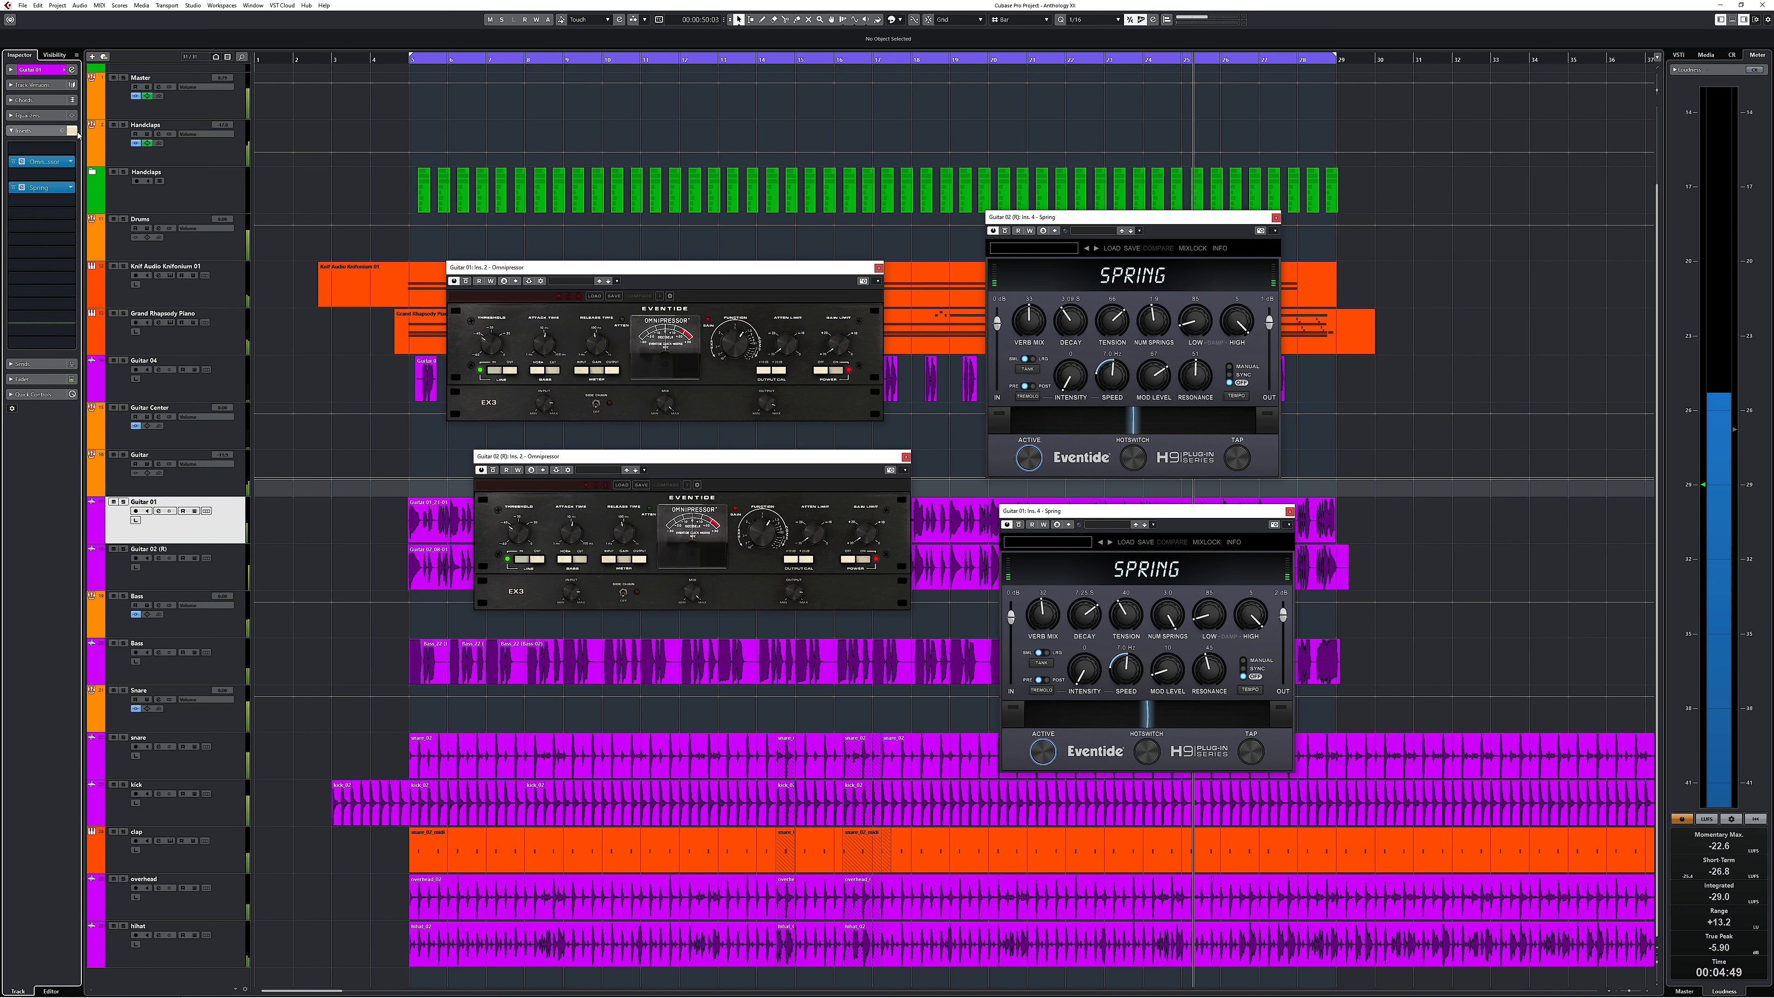
Step: Close the Omnipressor and Spring windows of both guitar tracks
{"action": "left_click", "coordinate": [906, 457]}
{"action": "left_click", "coordinate": [879, 267]}
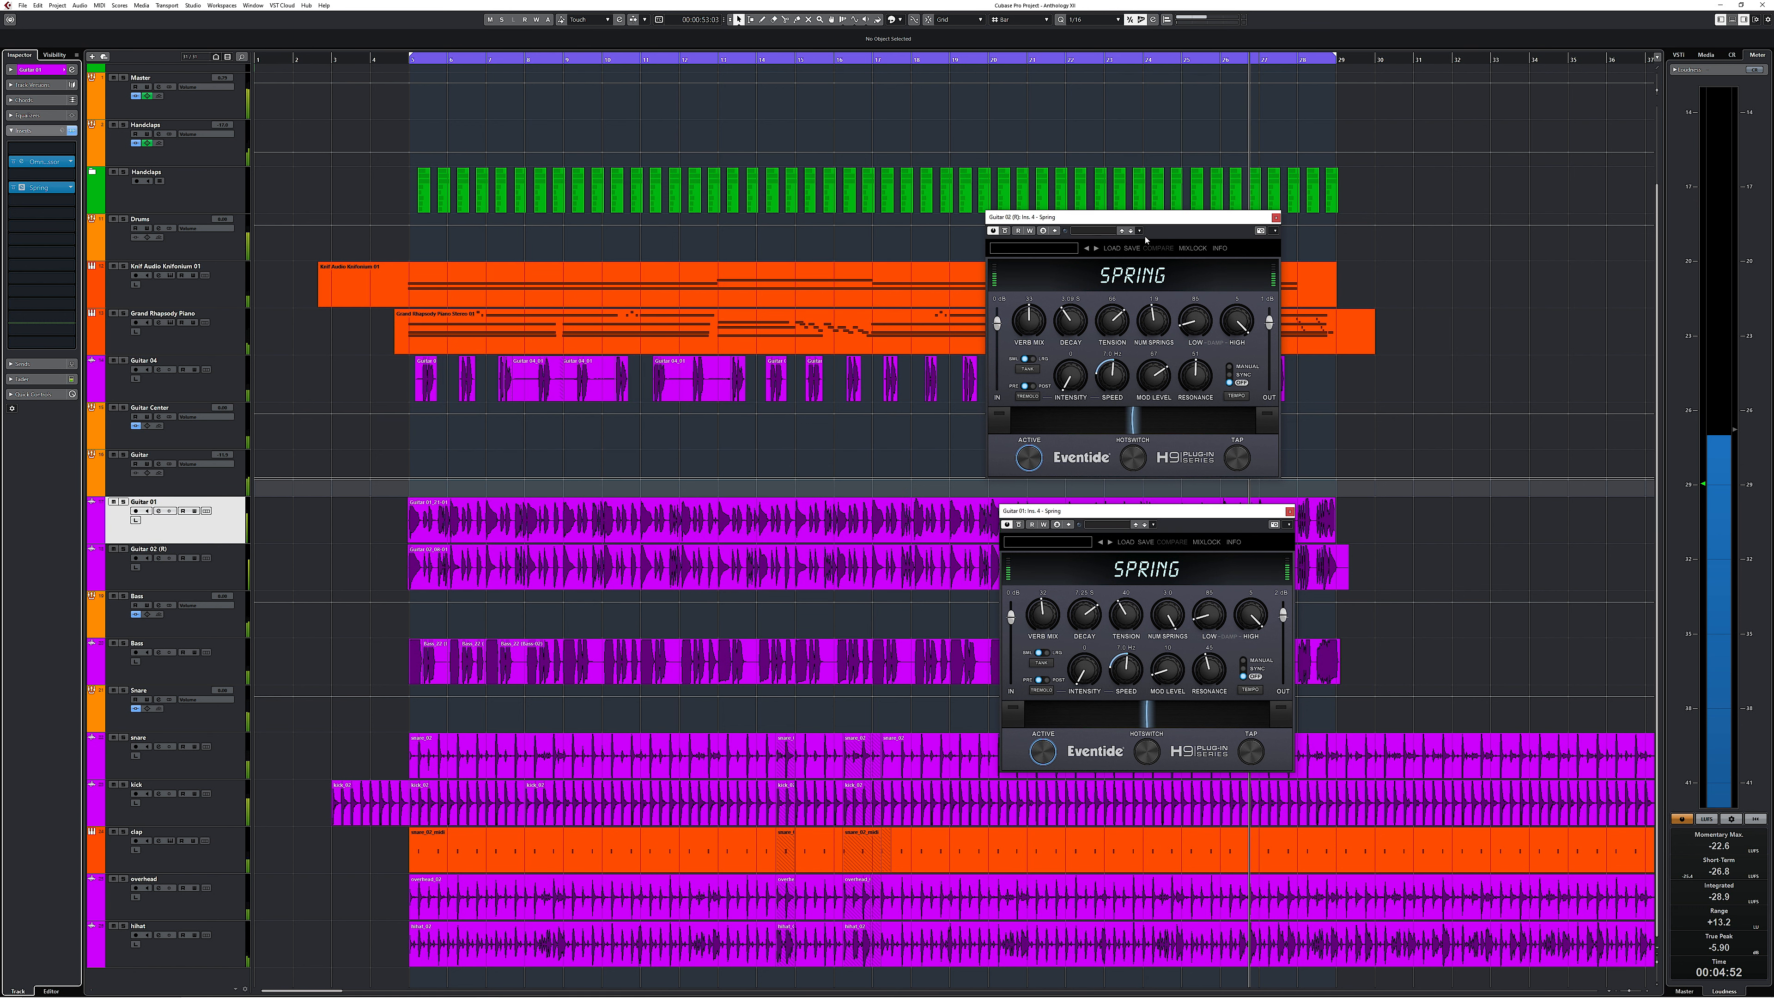
{"action": "left_click", "coordinate": [1277, 218]}
{"action": "left_click", "coordinate": [1290, 511]}
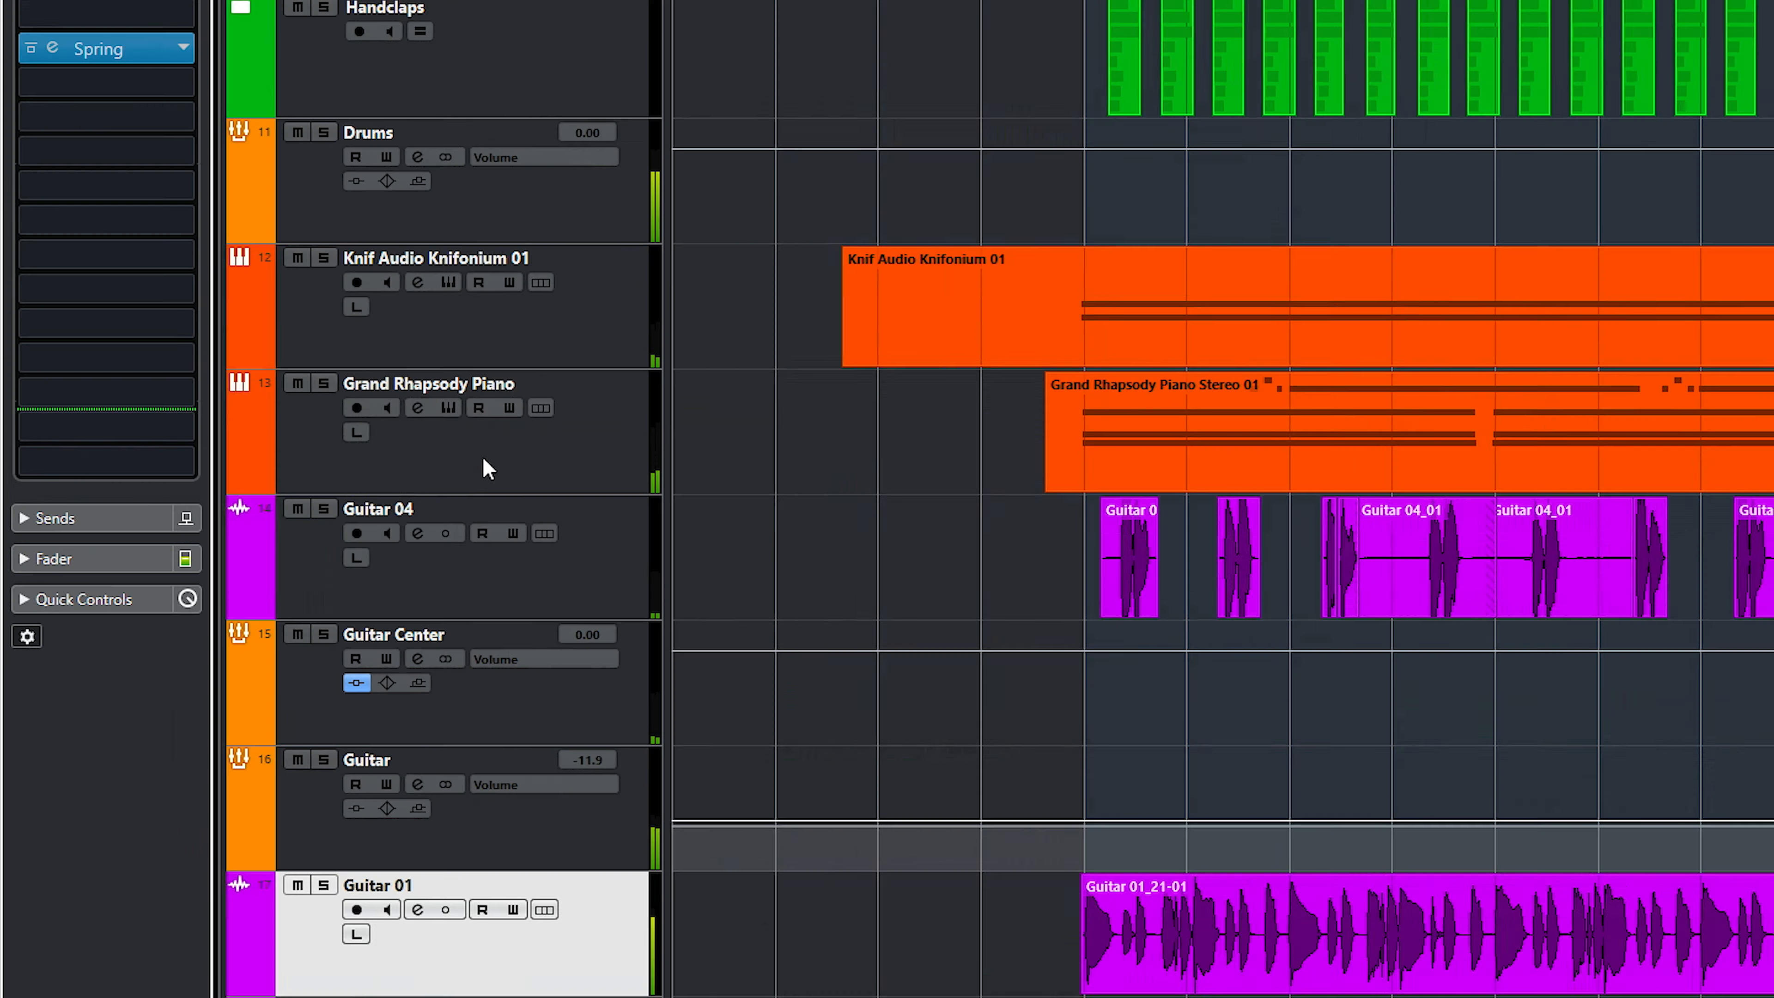
Step: Solo the Grand Rhapsody Piano track and open its Tverb insert in the middle of the project
{"action": "left_click", "coordinate": [181, 337]}
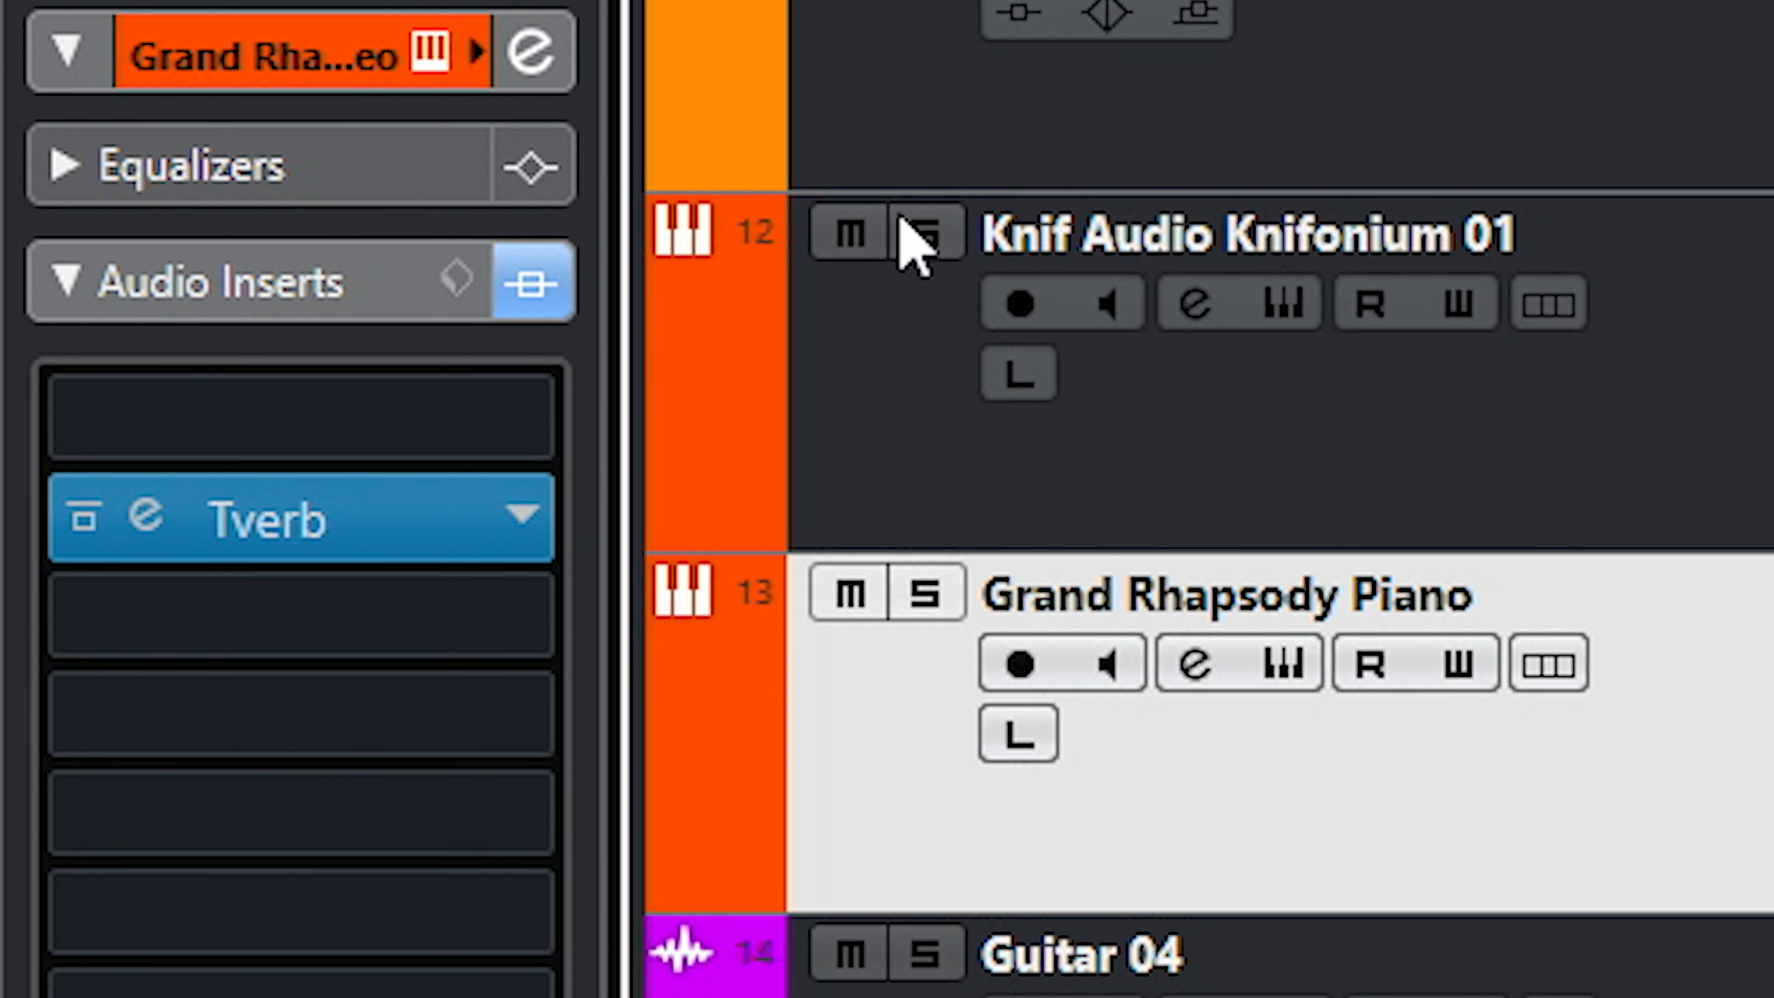
{"action": "left_click", "coordinate": [952, 581]}
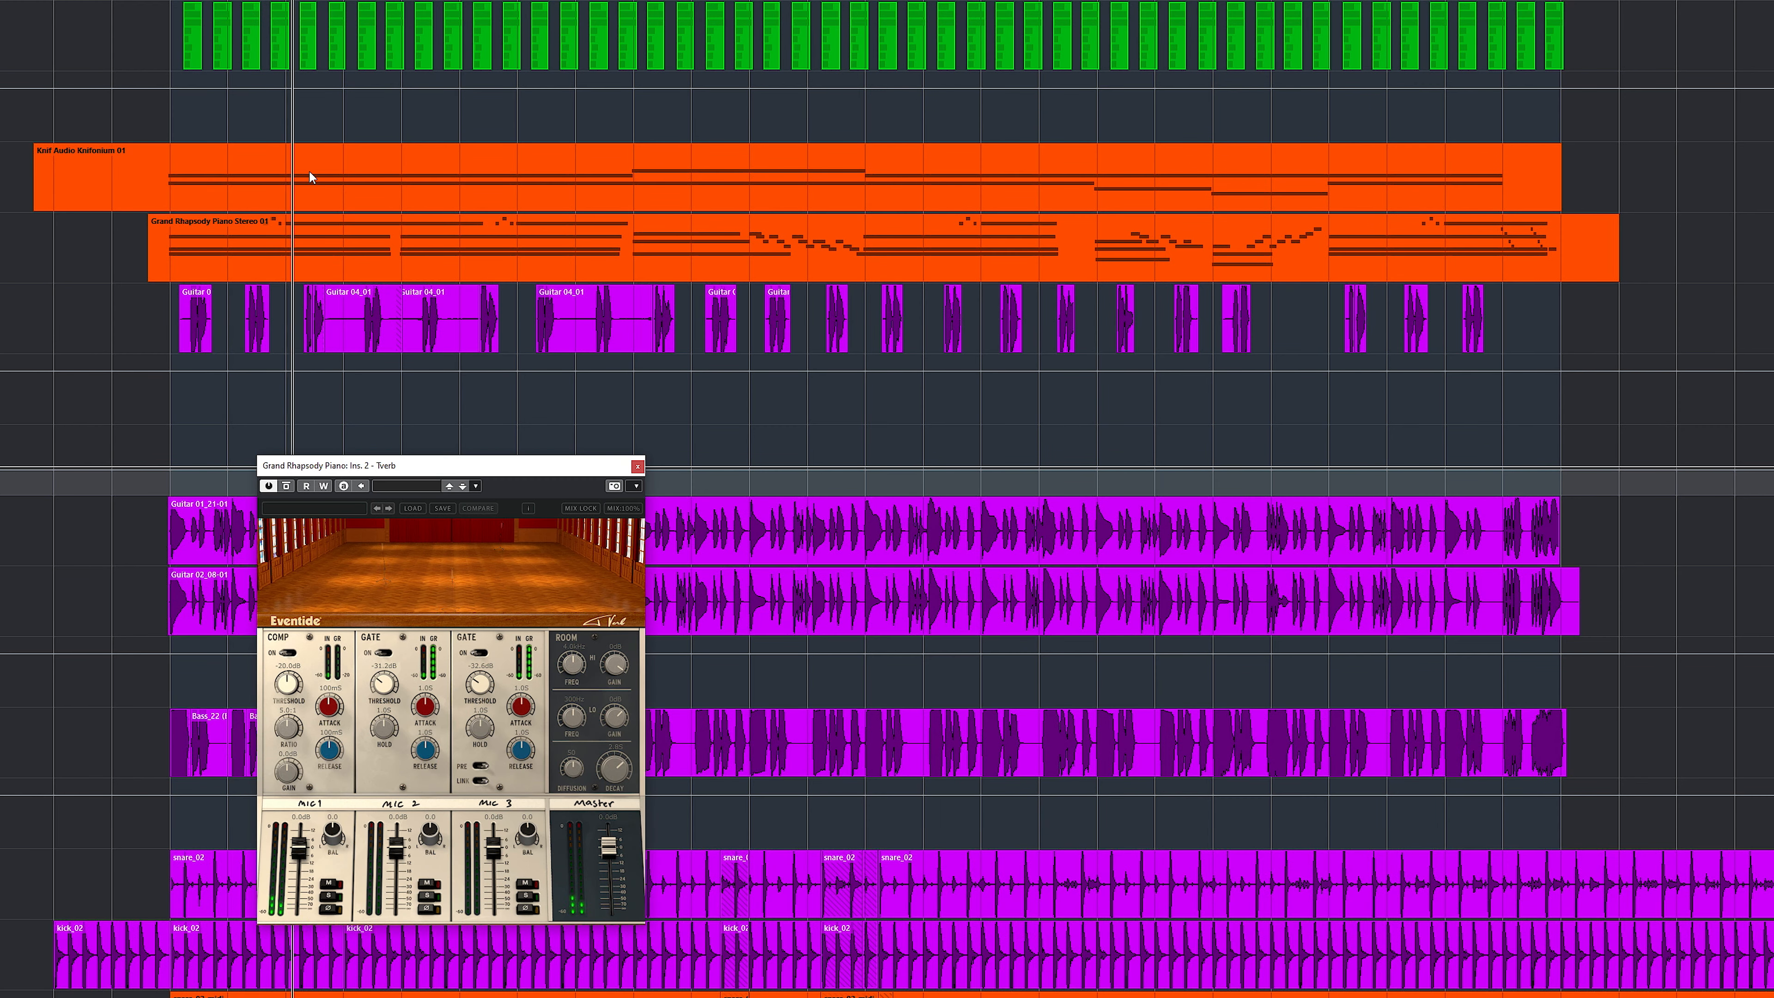
{"action": "left_click_drag", "start_coordinate": [554, 465], "coordinate": [909, 238]}
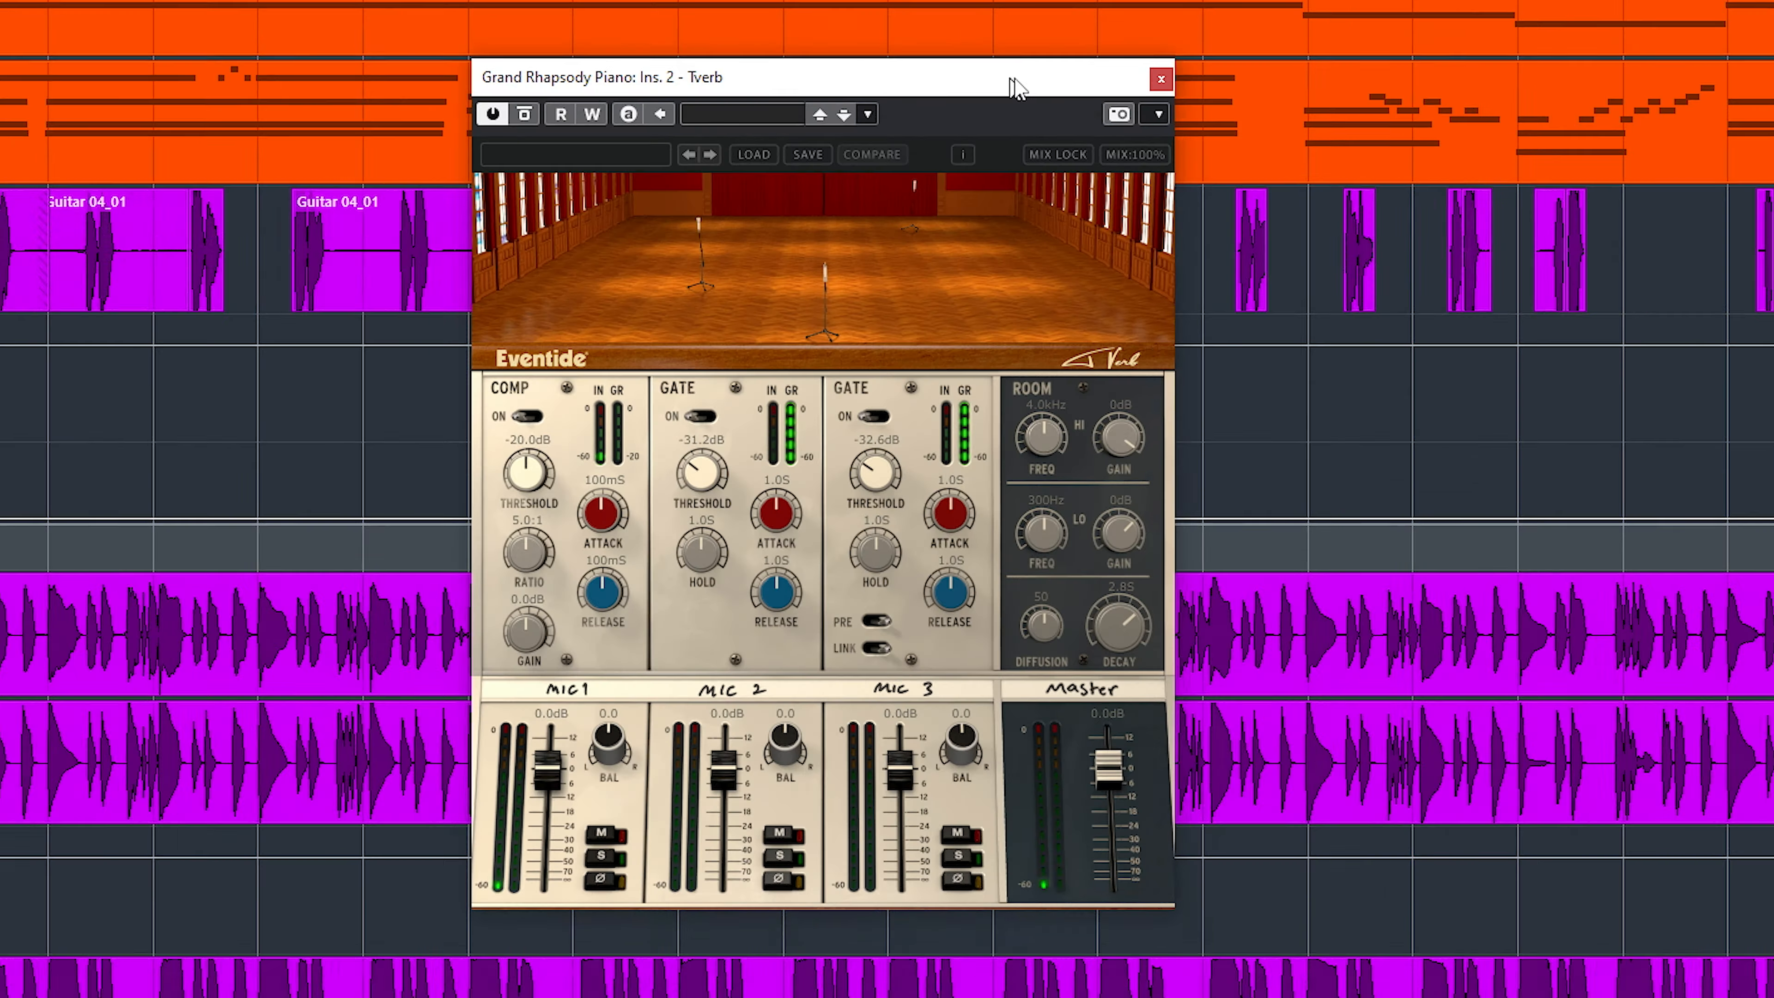
Step: Play the piano and toggle Tverb's bypass to compare the sound, leaving the effect active
{"action": "key", "text": "space"}
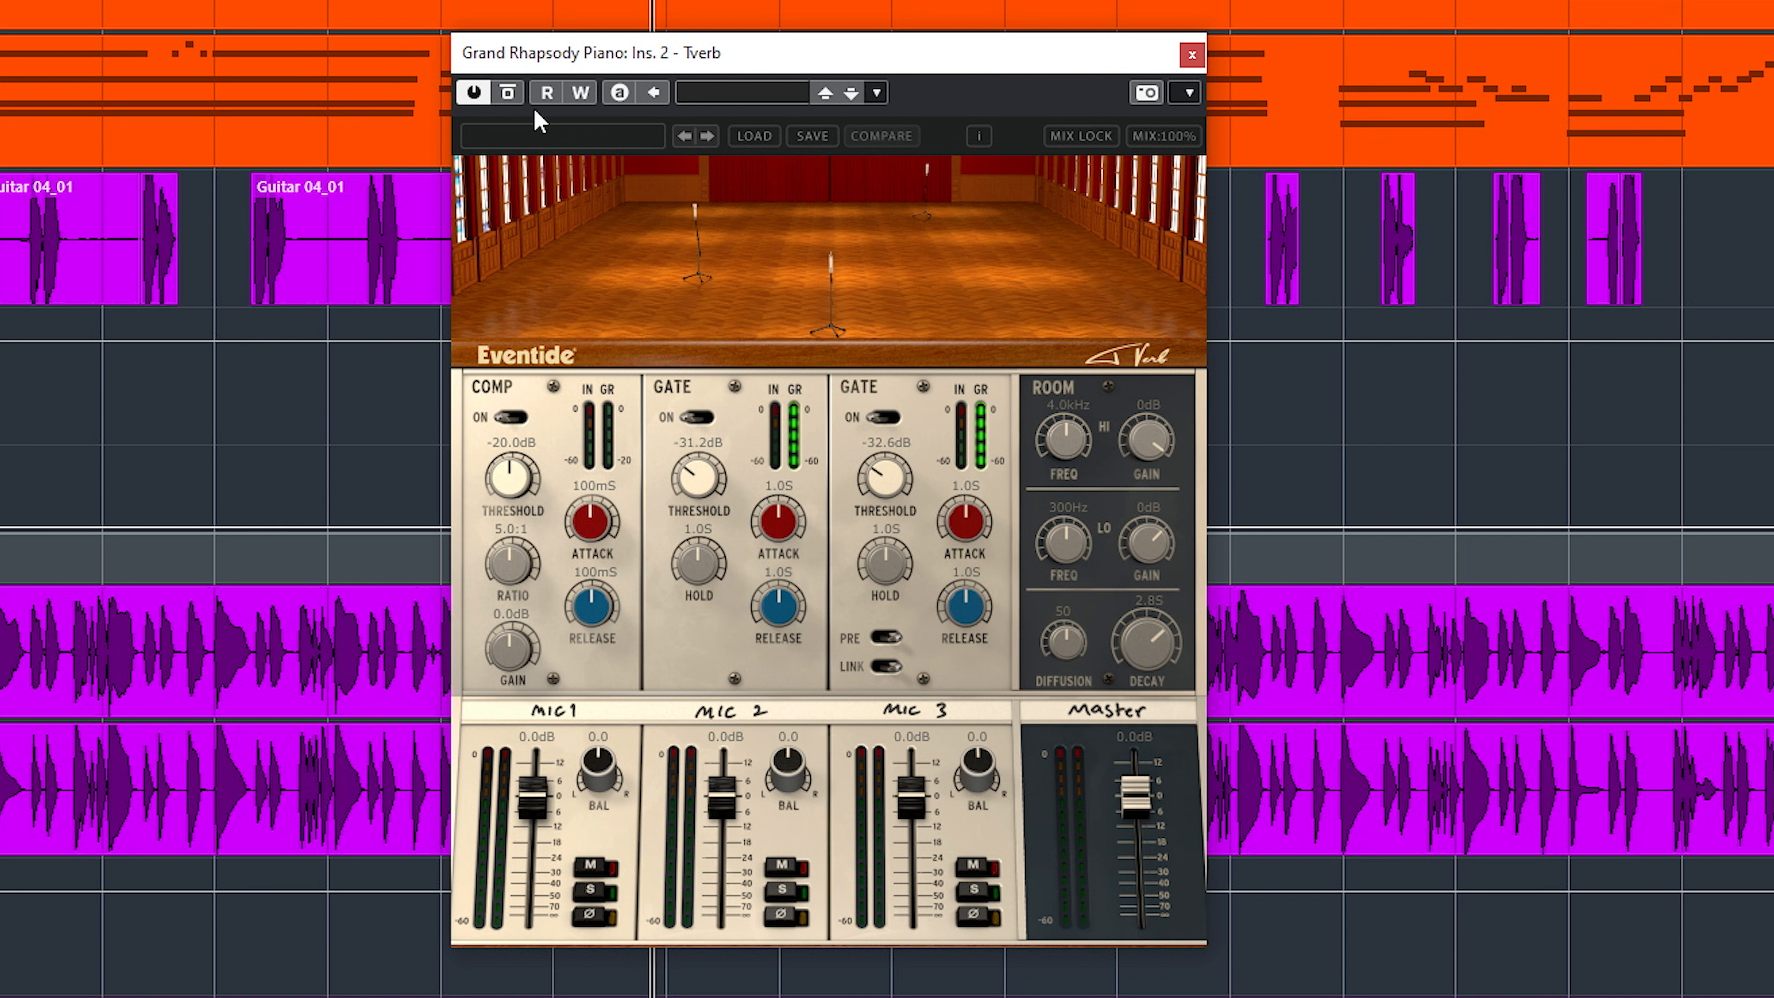
{"action": "left_click", "coordinate": [512, 95]}
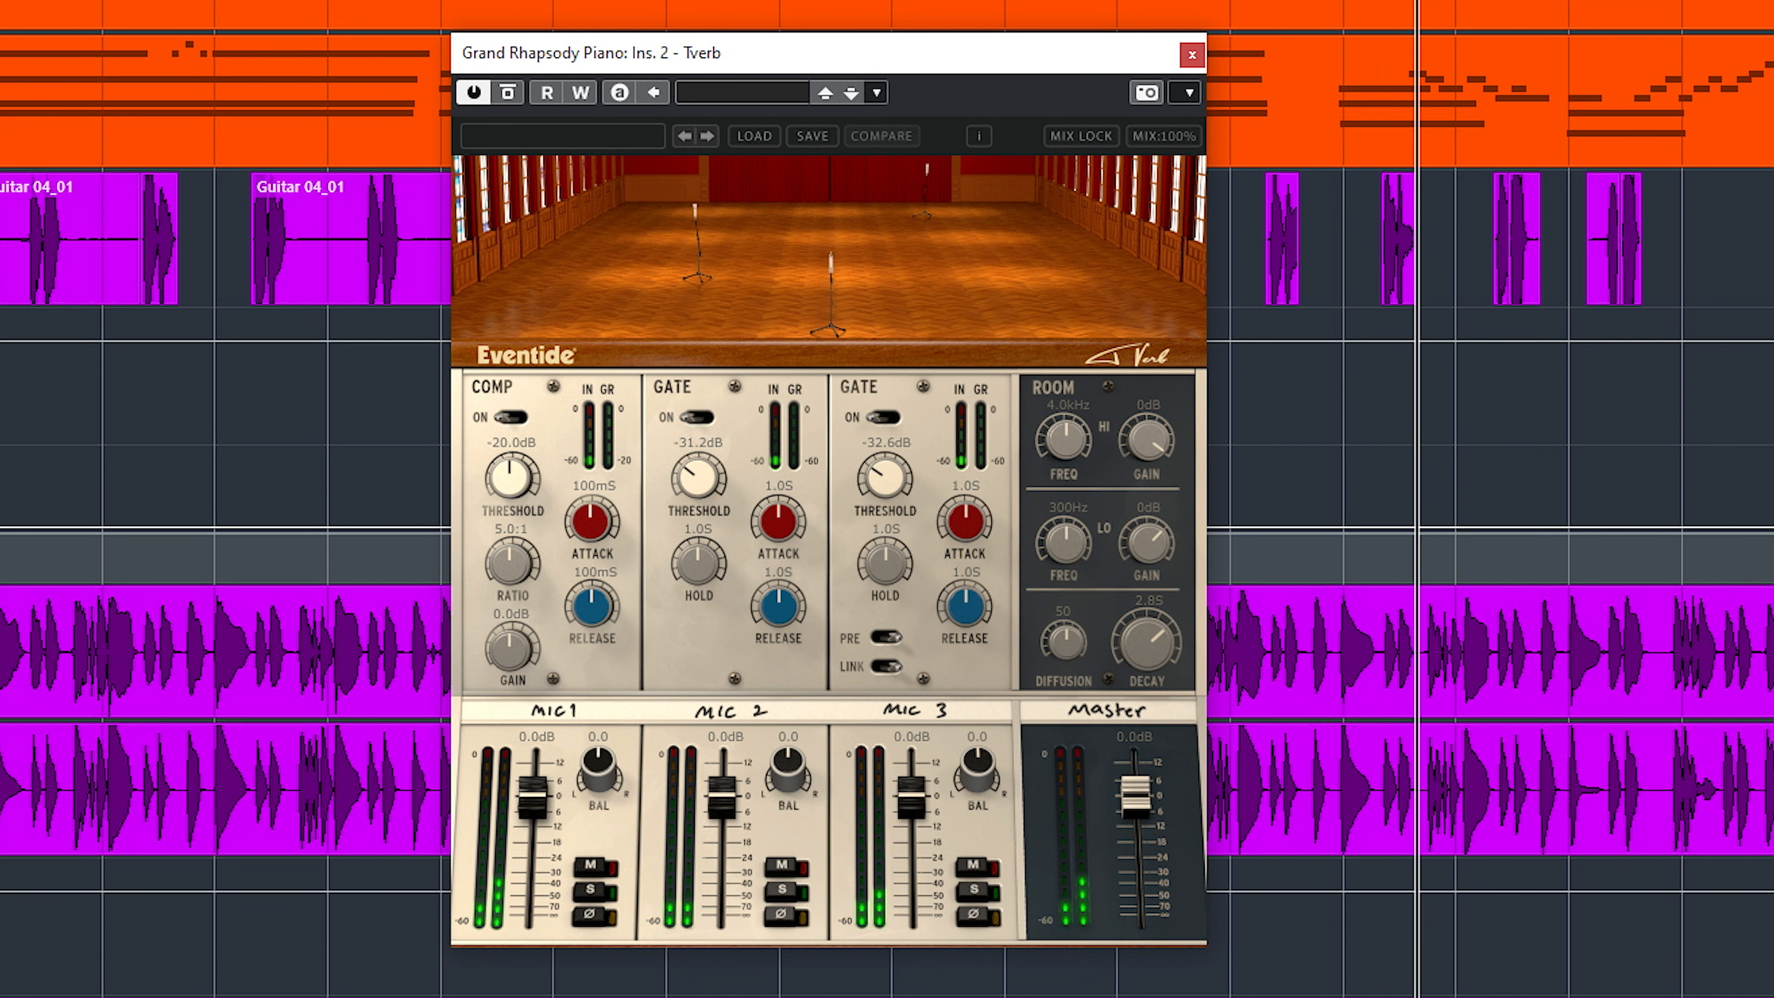
{"action": "left_click", "coordinate": [509, 93]}
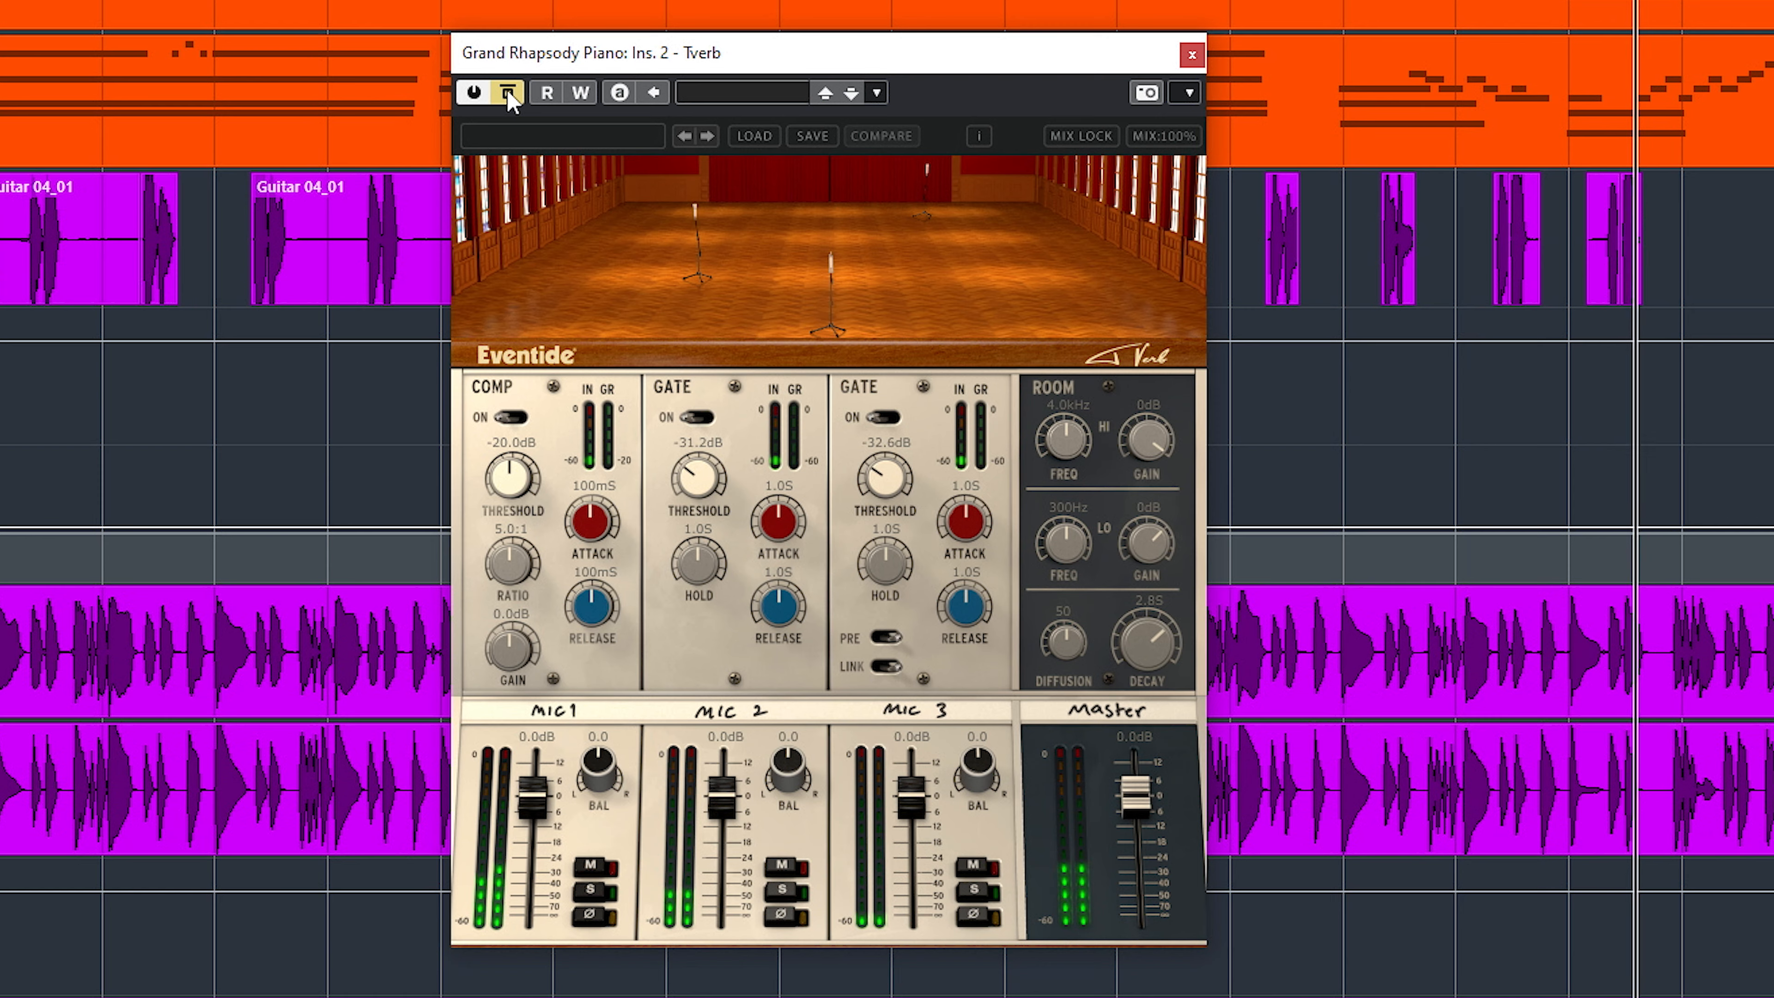
{"action": "left_click", "coordinate": [507, 94]}
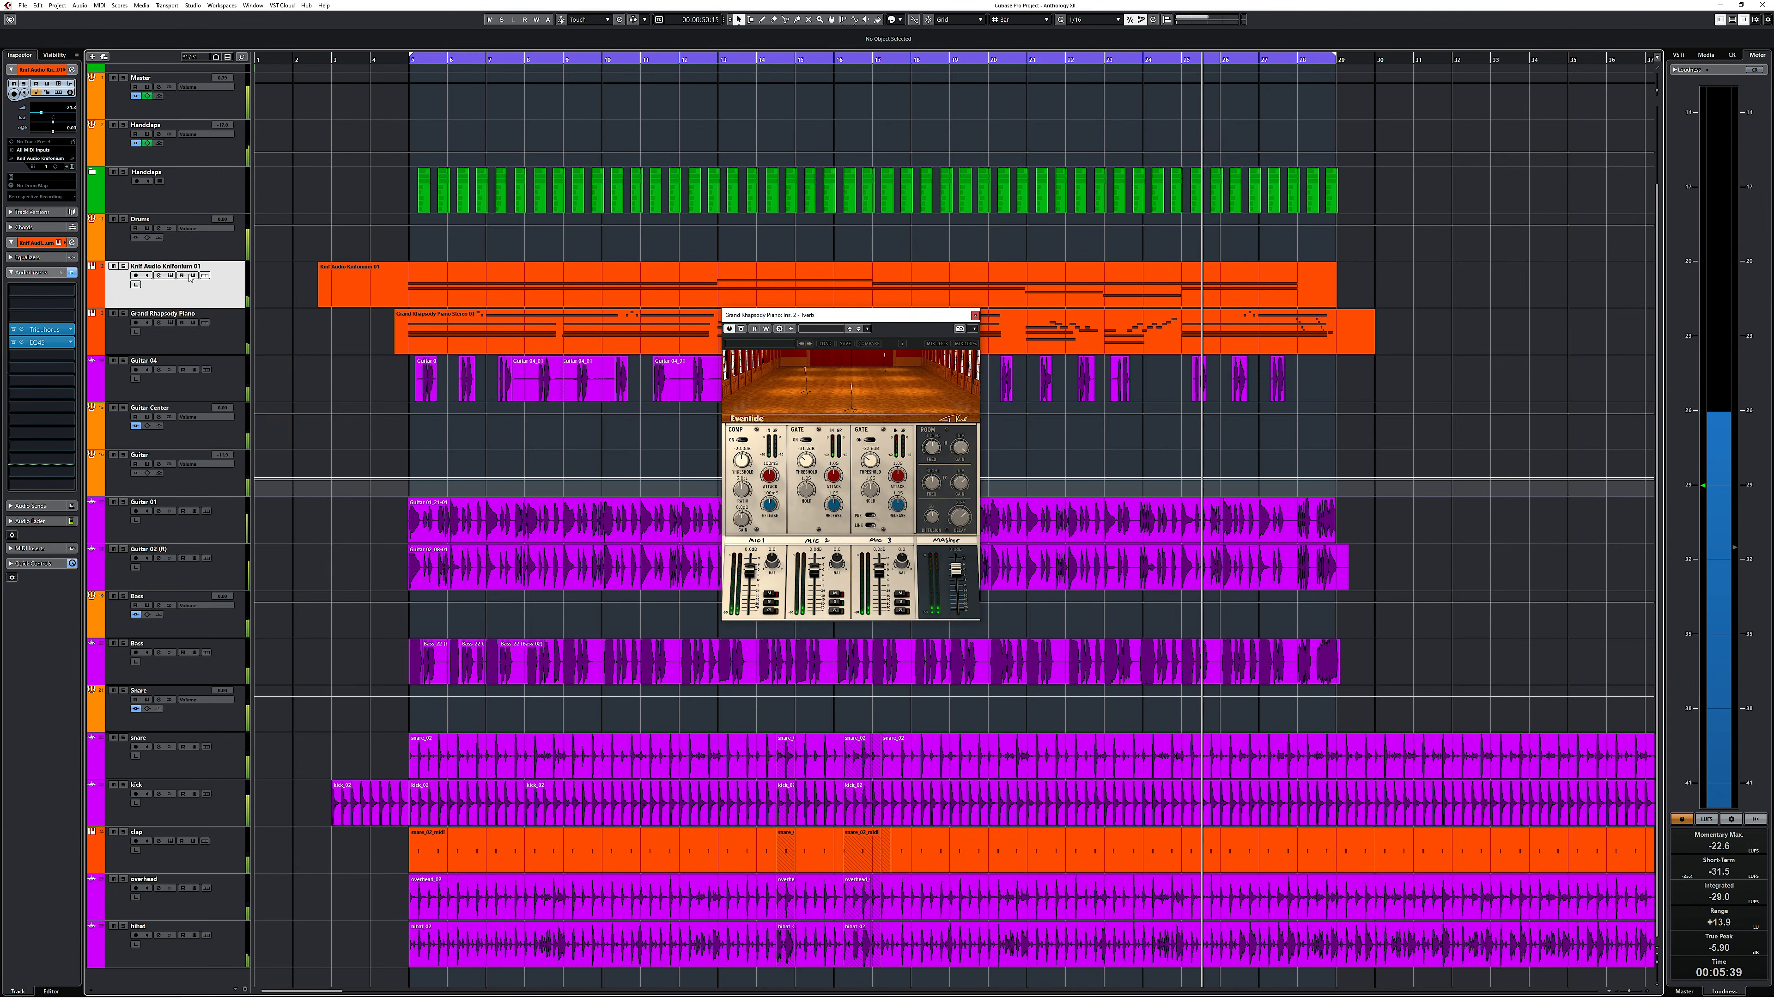
Step: Close Tverb, solo Knif Audio Knifonium 01 and re-enable its TriceraChorus and EQ45 inserts one at a time
{"action": "left_click", "coordinate": [974, 315]}
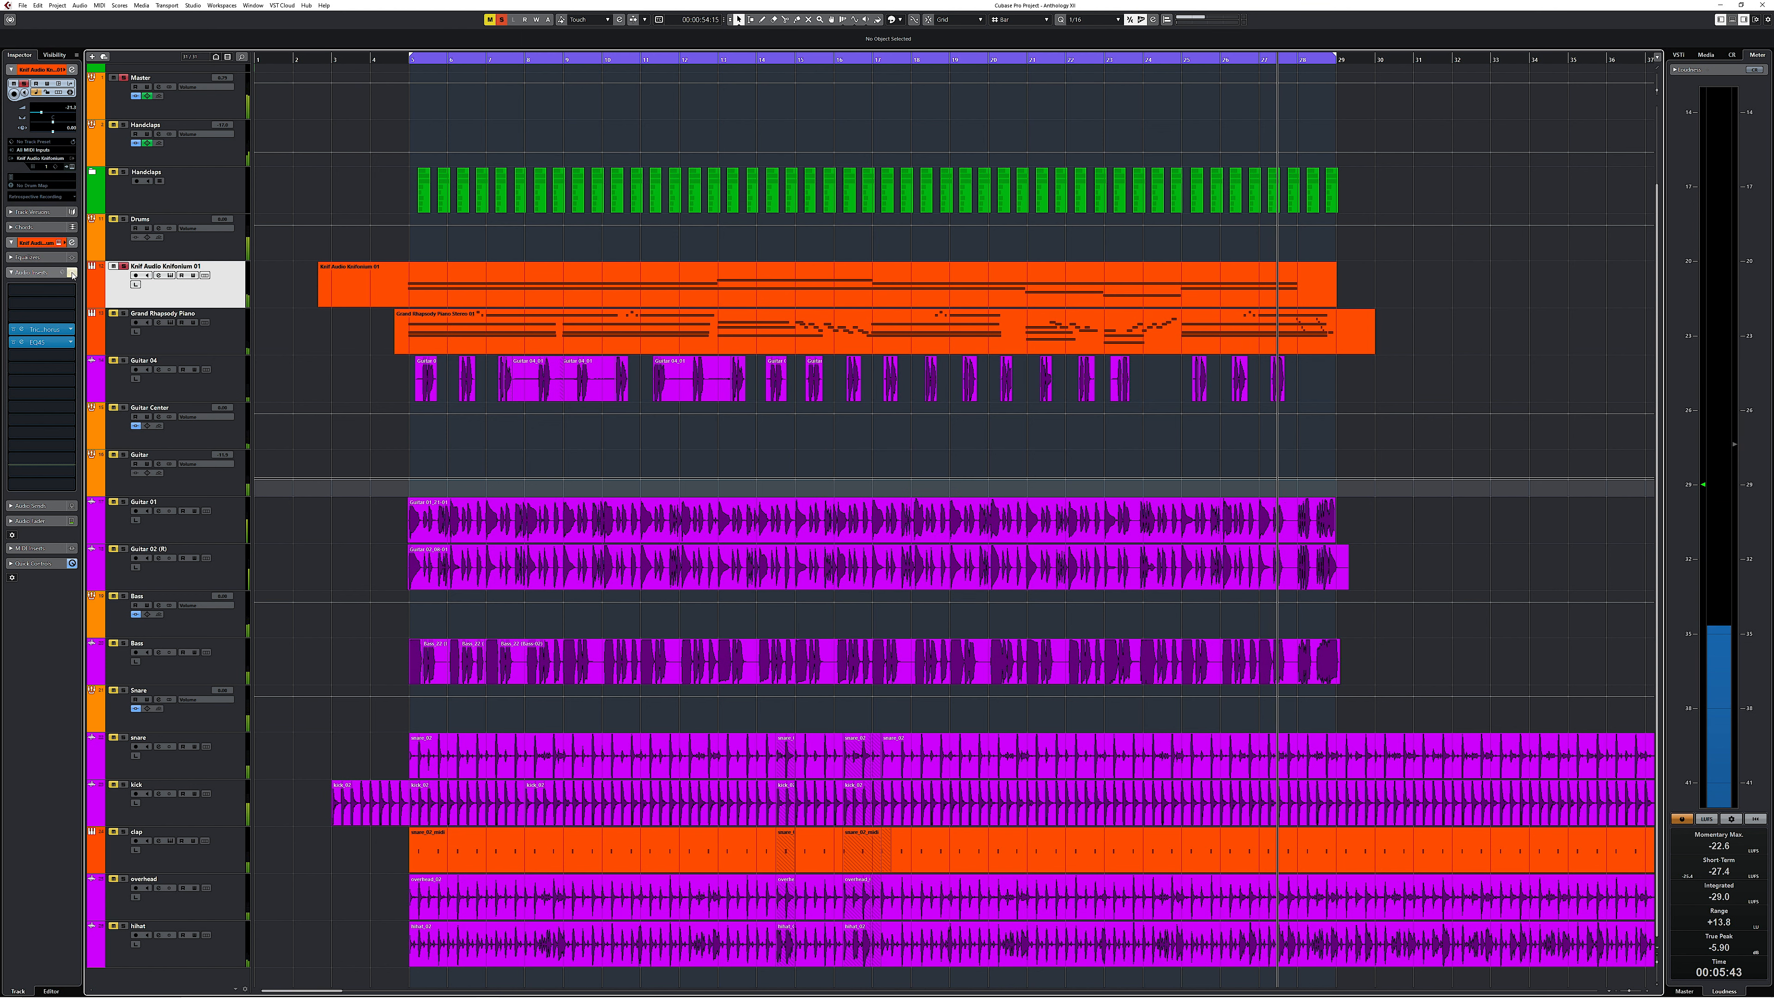
{"action": "left_click", "coordinate": [124, 266]}
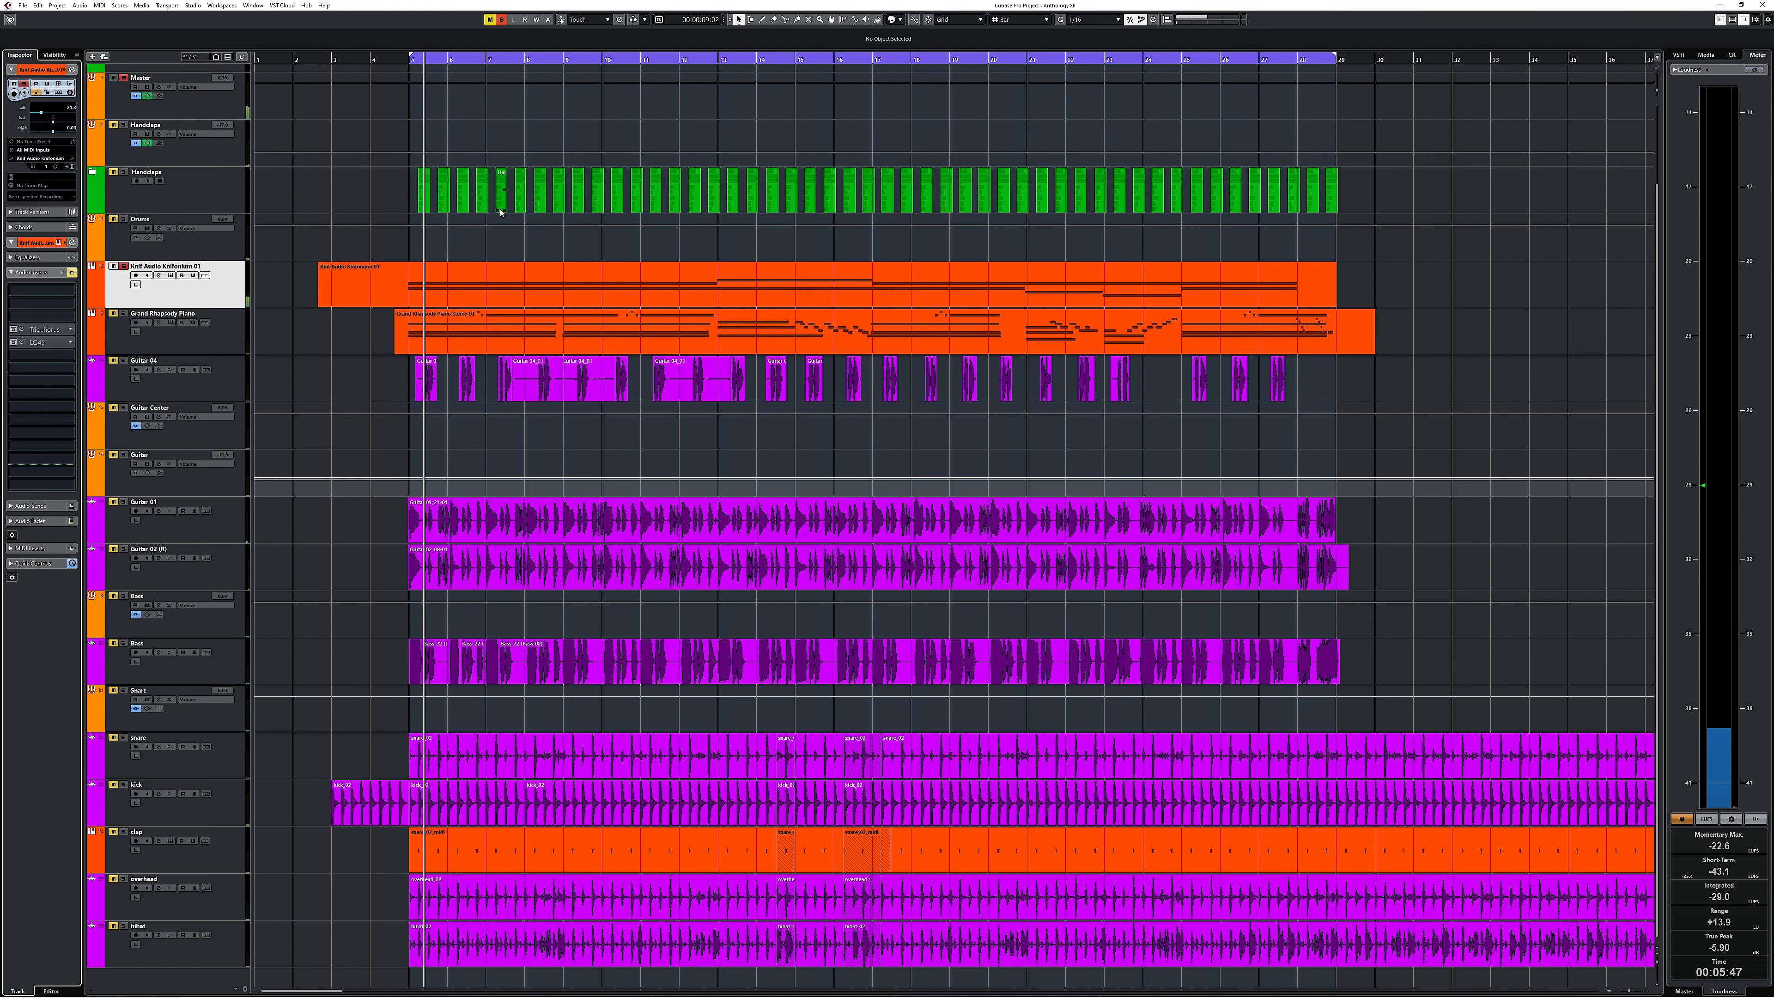
{"action": "left_click", "coordinate": [16, 330]}
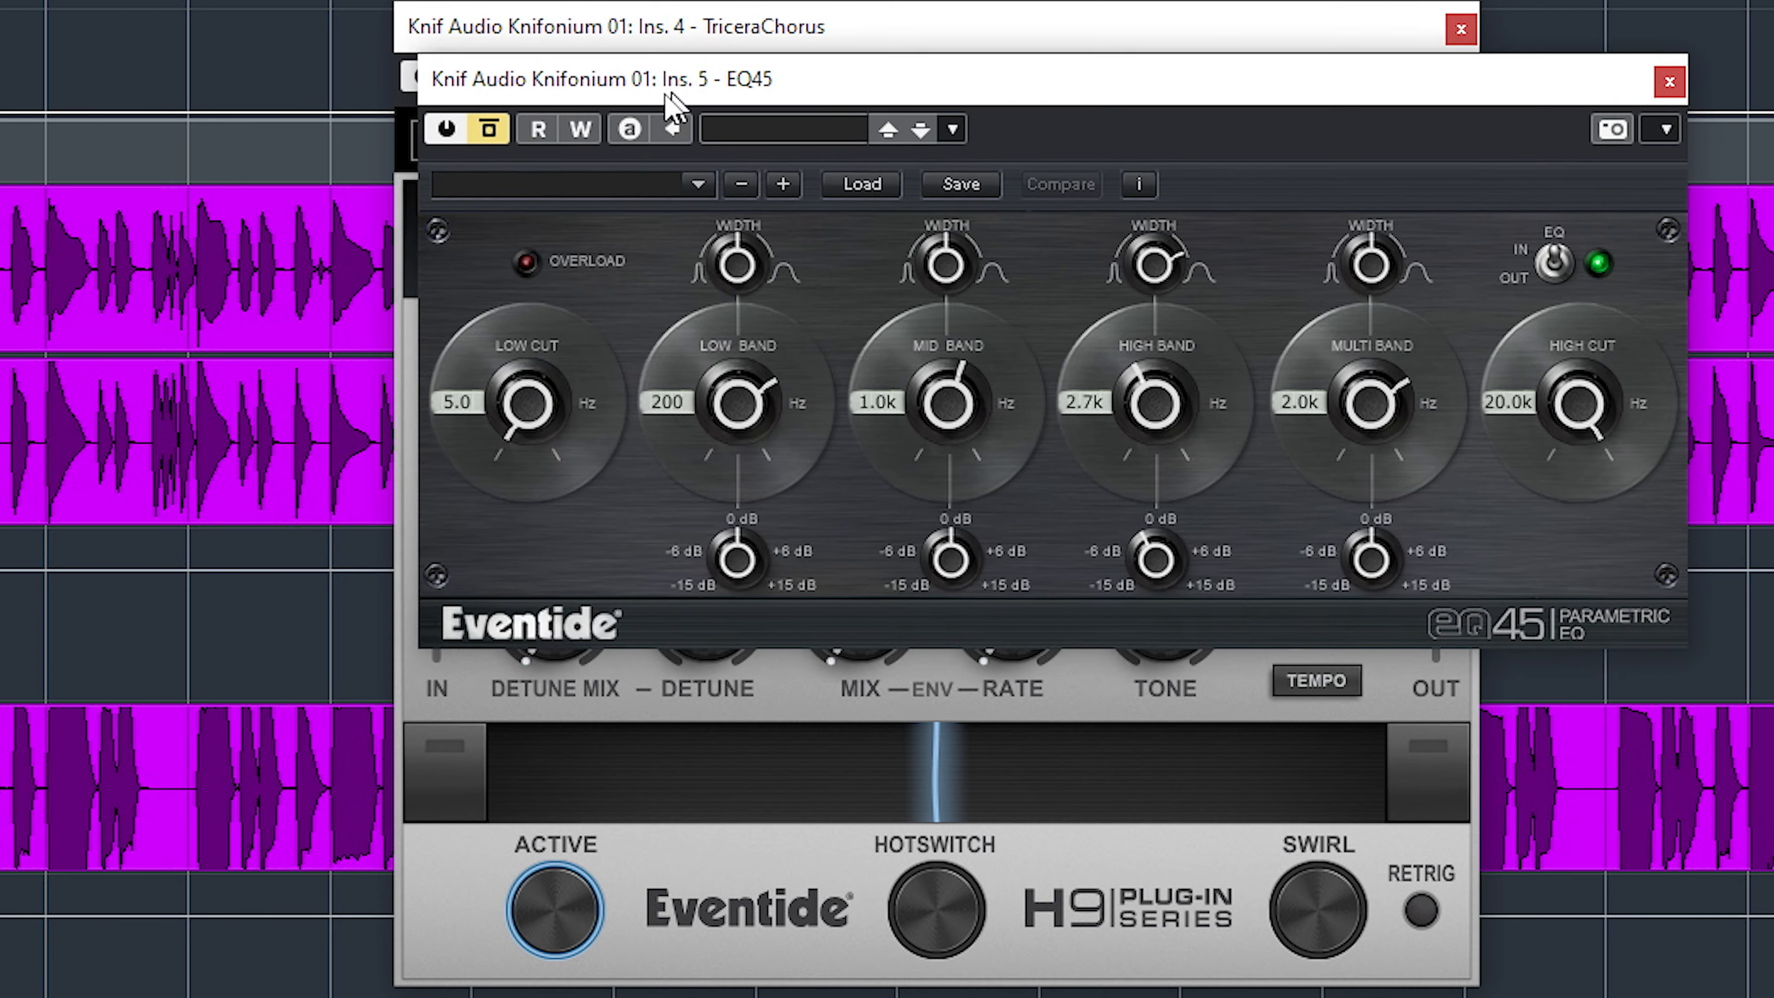
{"action": "left_click_drag", "start_coordinate": [673, 67], "coordinate": [414, 67]}
{"action": "left_click", "coordinate": [215, 111]}
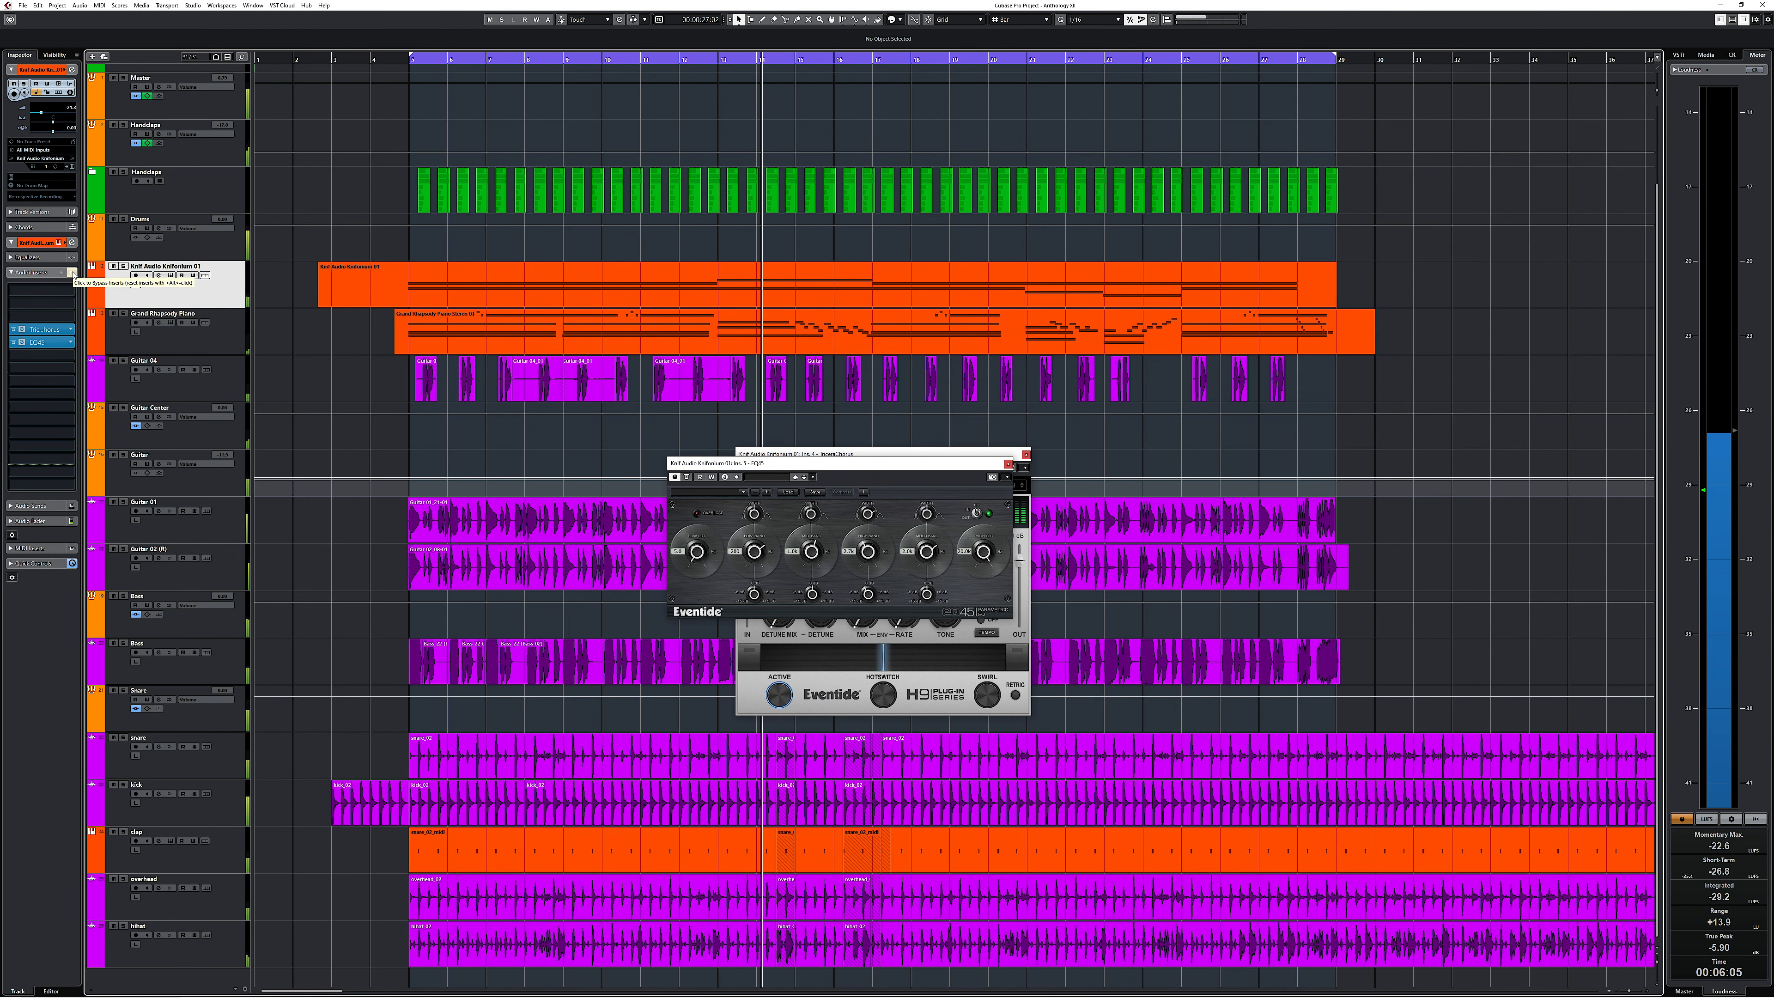
Step: Compare Knif Audio Knifonium 01 with its inserts bypassed and active, leaving them active, and close the EQ45 and TriceraChorus windows
{"action": "left_click", "coordinate": [73, 272]}
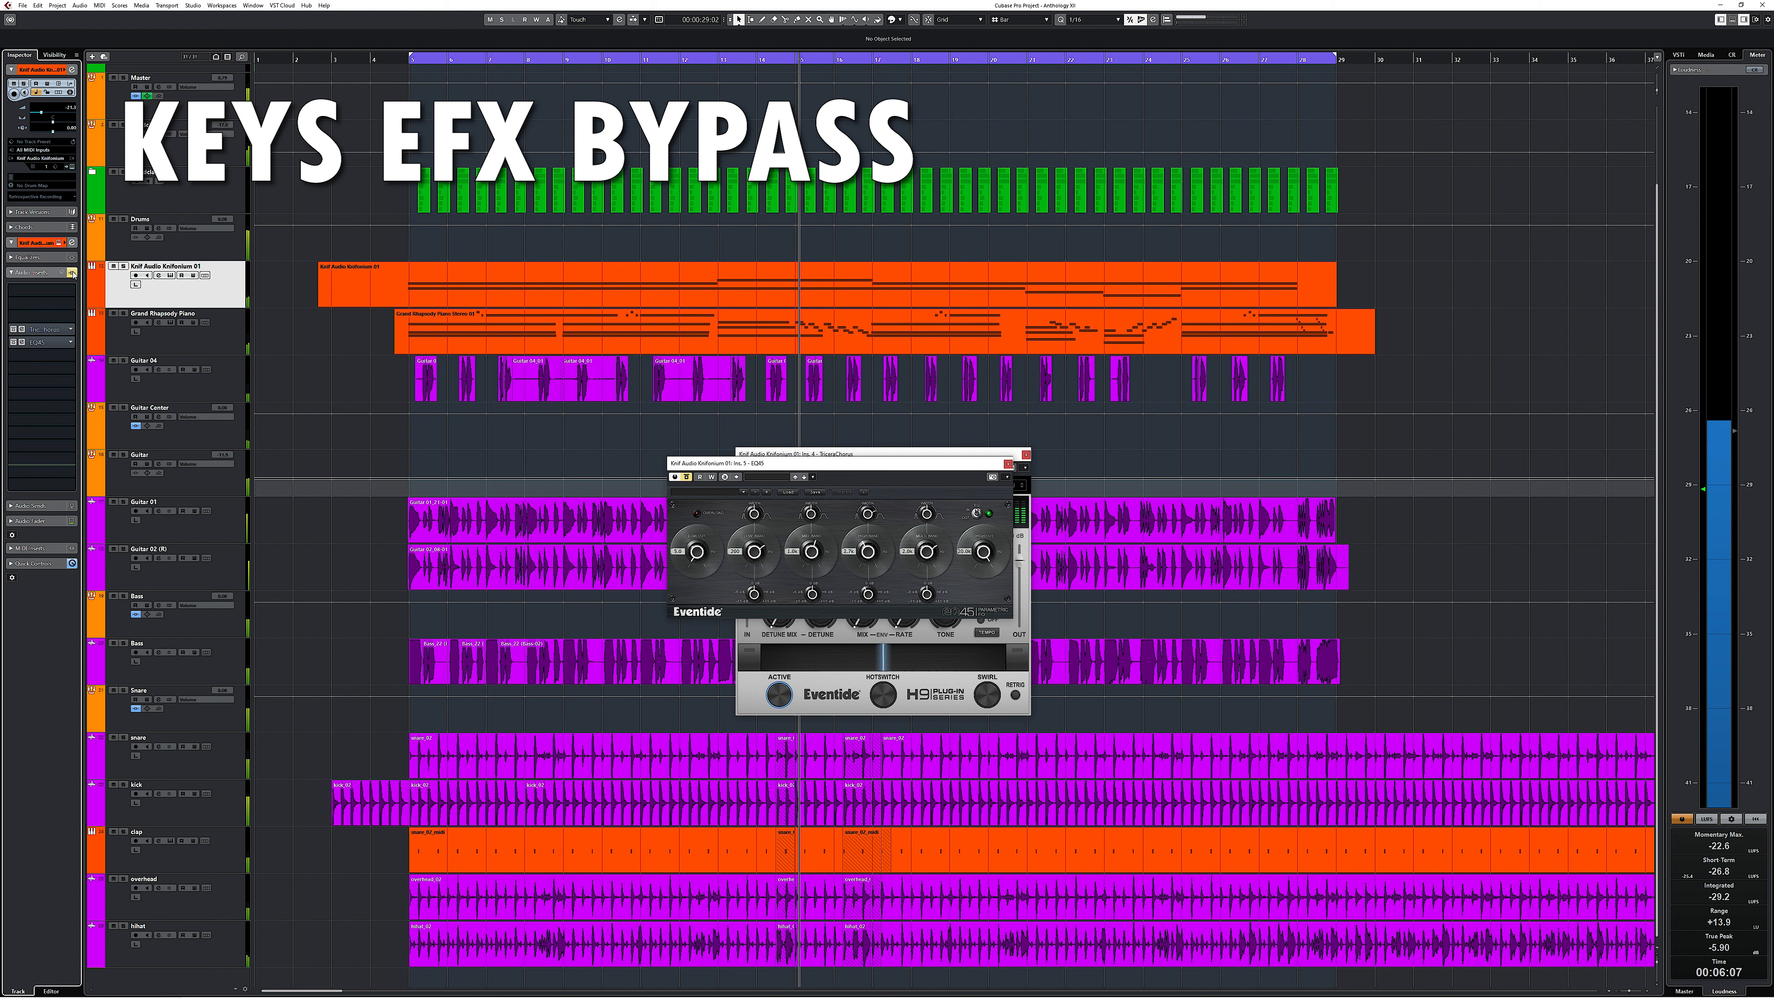
{"action": "left_click", "coordinate": [72, 273]}
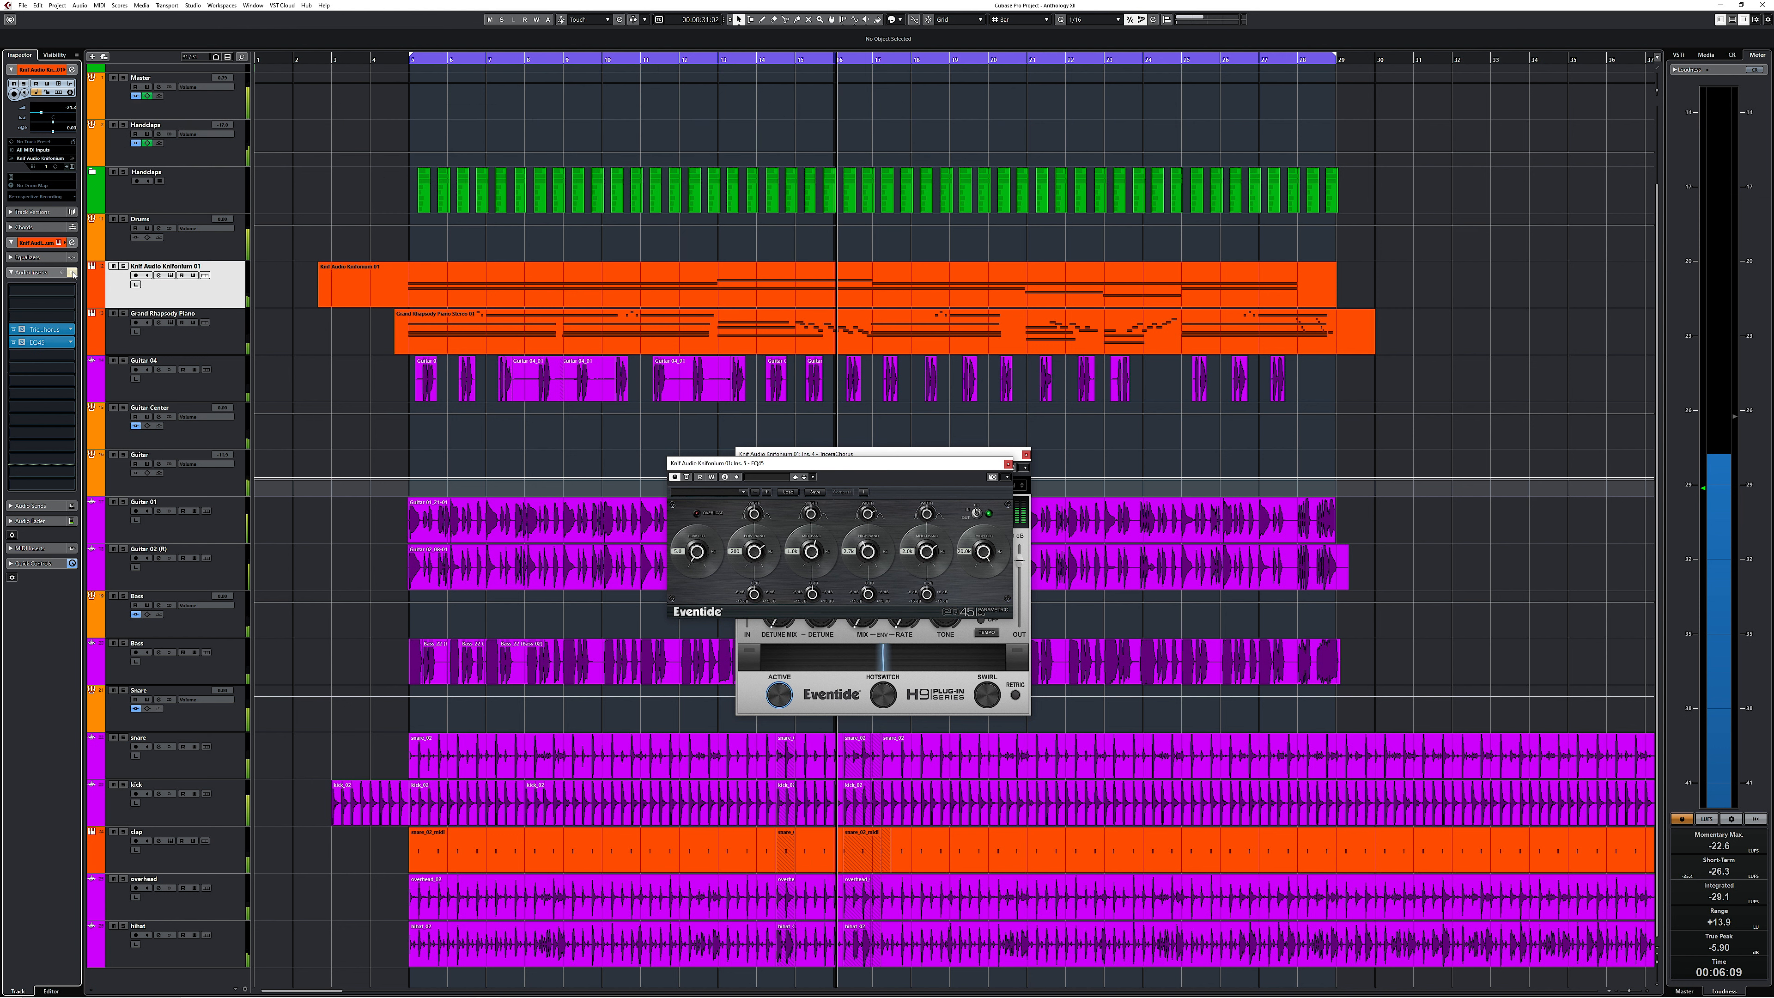
{"action": "left_click", "coordinate": [1008, 464]}
{"action": "left_click", "coordinate": [1026, 454]}
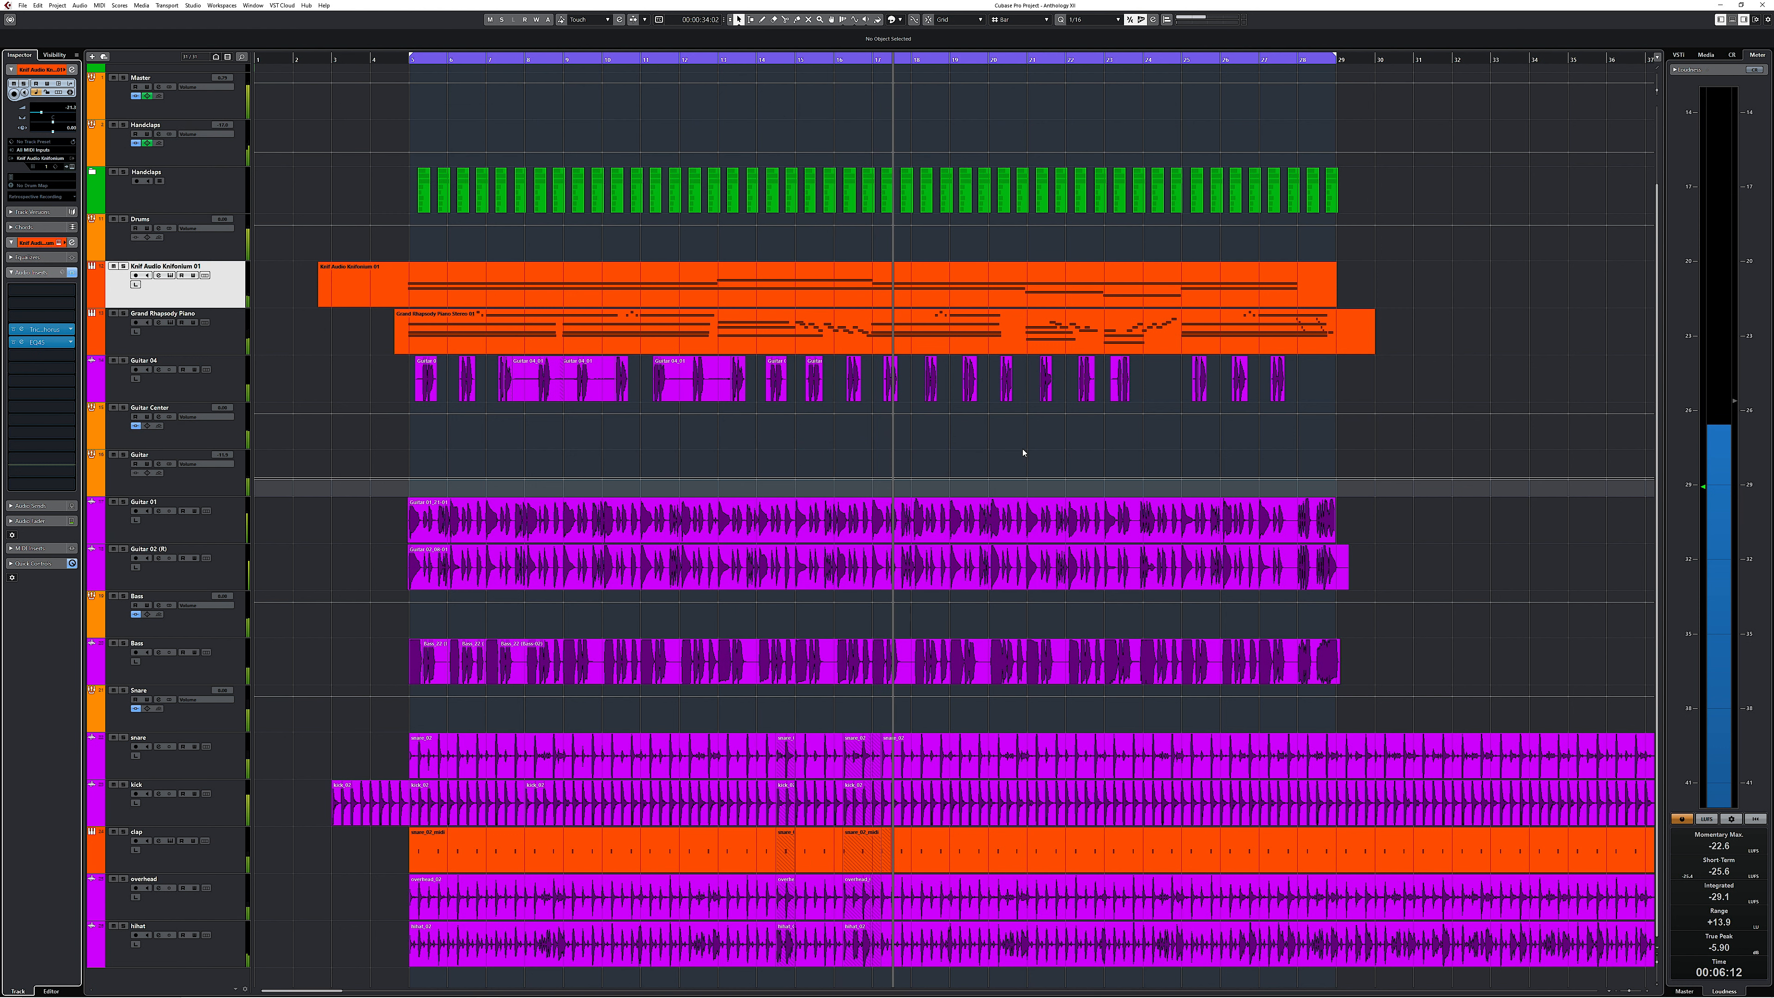
Step: Solo the Handclaps group track and open its H949 Harmonizer and SP2016 Reverb inserts
{"action": "left_click", "coordinate": [220, 162]}
{"action": "scroll", "coordinate": [212, 169], "scroll_direction": "up", "scroll_amount": 2}
{"action": "left_click", "coordinate": [124, 220]}
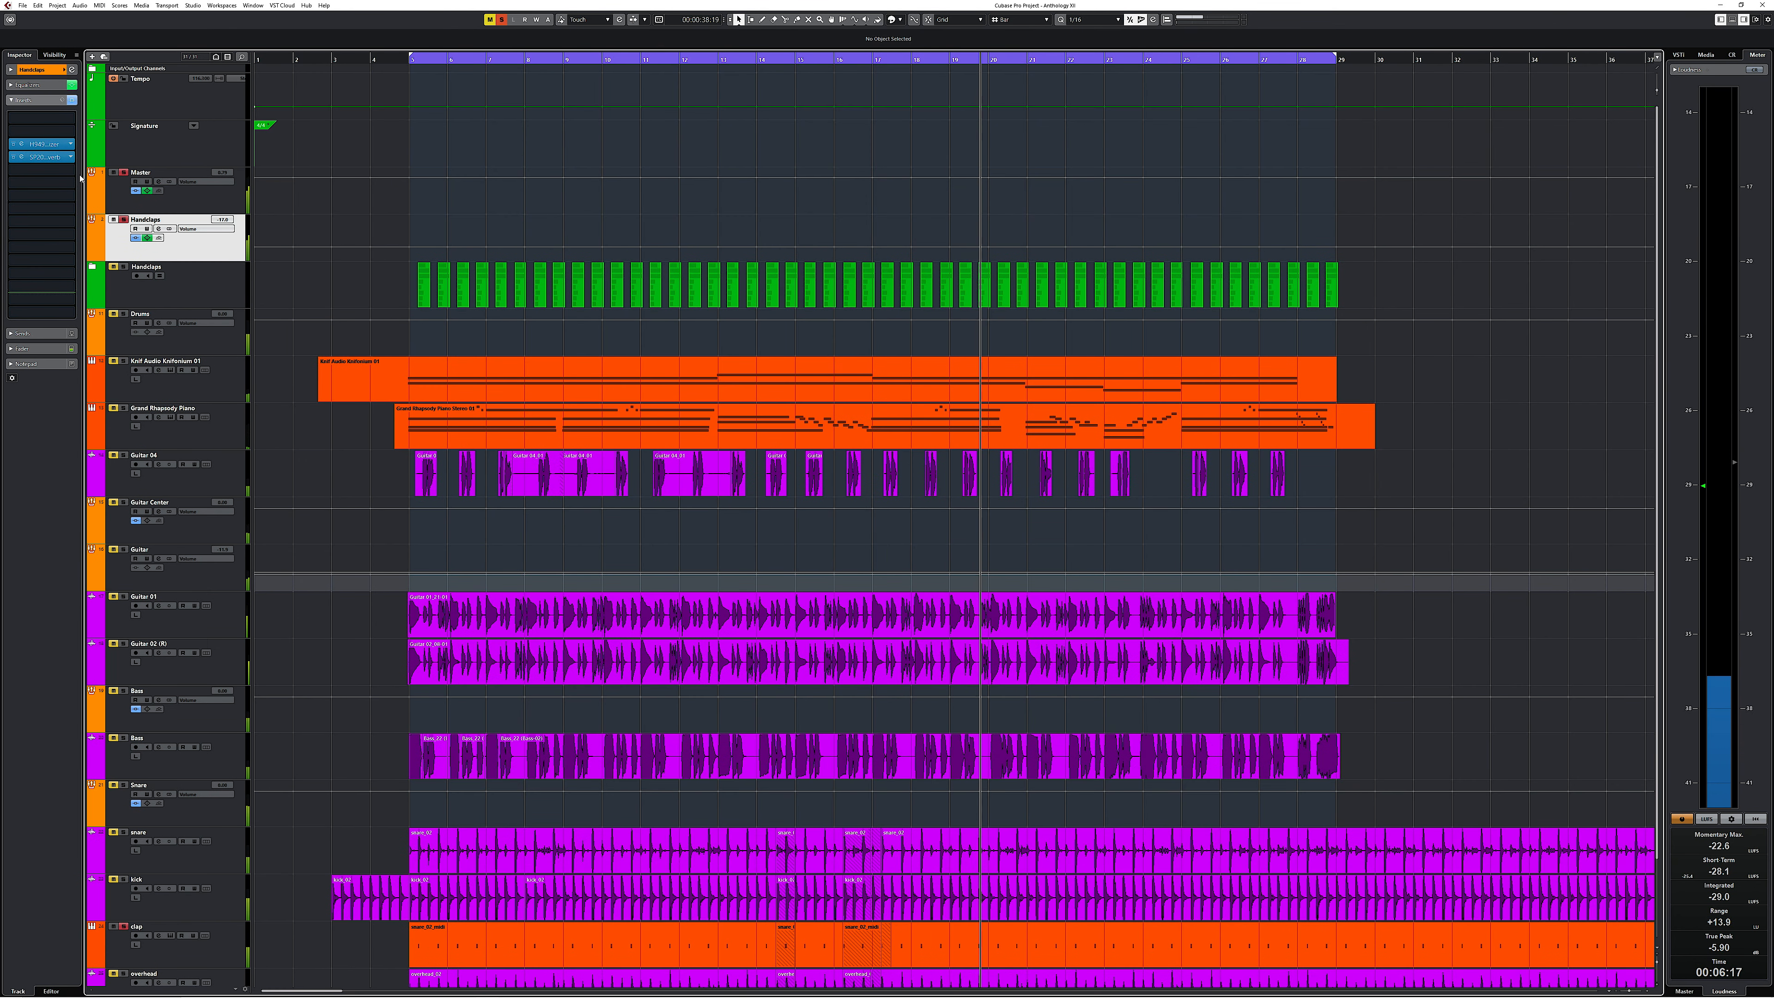
{"action": "left_click", "coordinate": [23, 146]}
{"action": "left_click", "coordinate": [22, 157]}
Step: Bypass the Handclaps inserts and re-enable H949 Harmonizer and SP2016 Reverb one at a time
{"action": "left_click", "coordinate": [72, 100]}
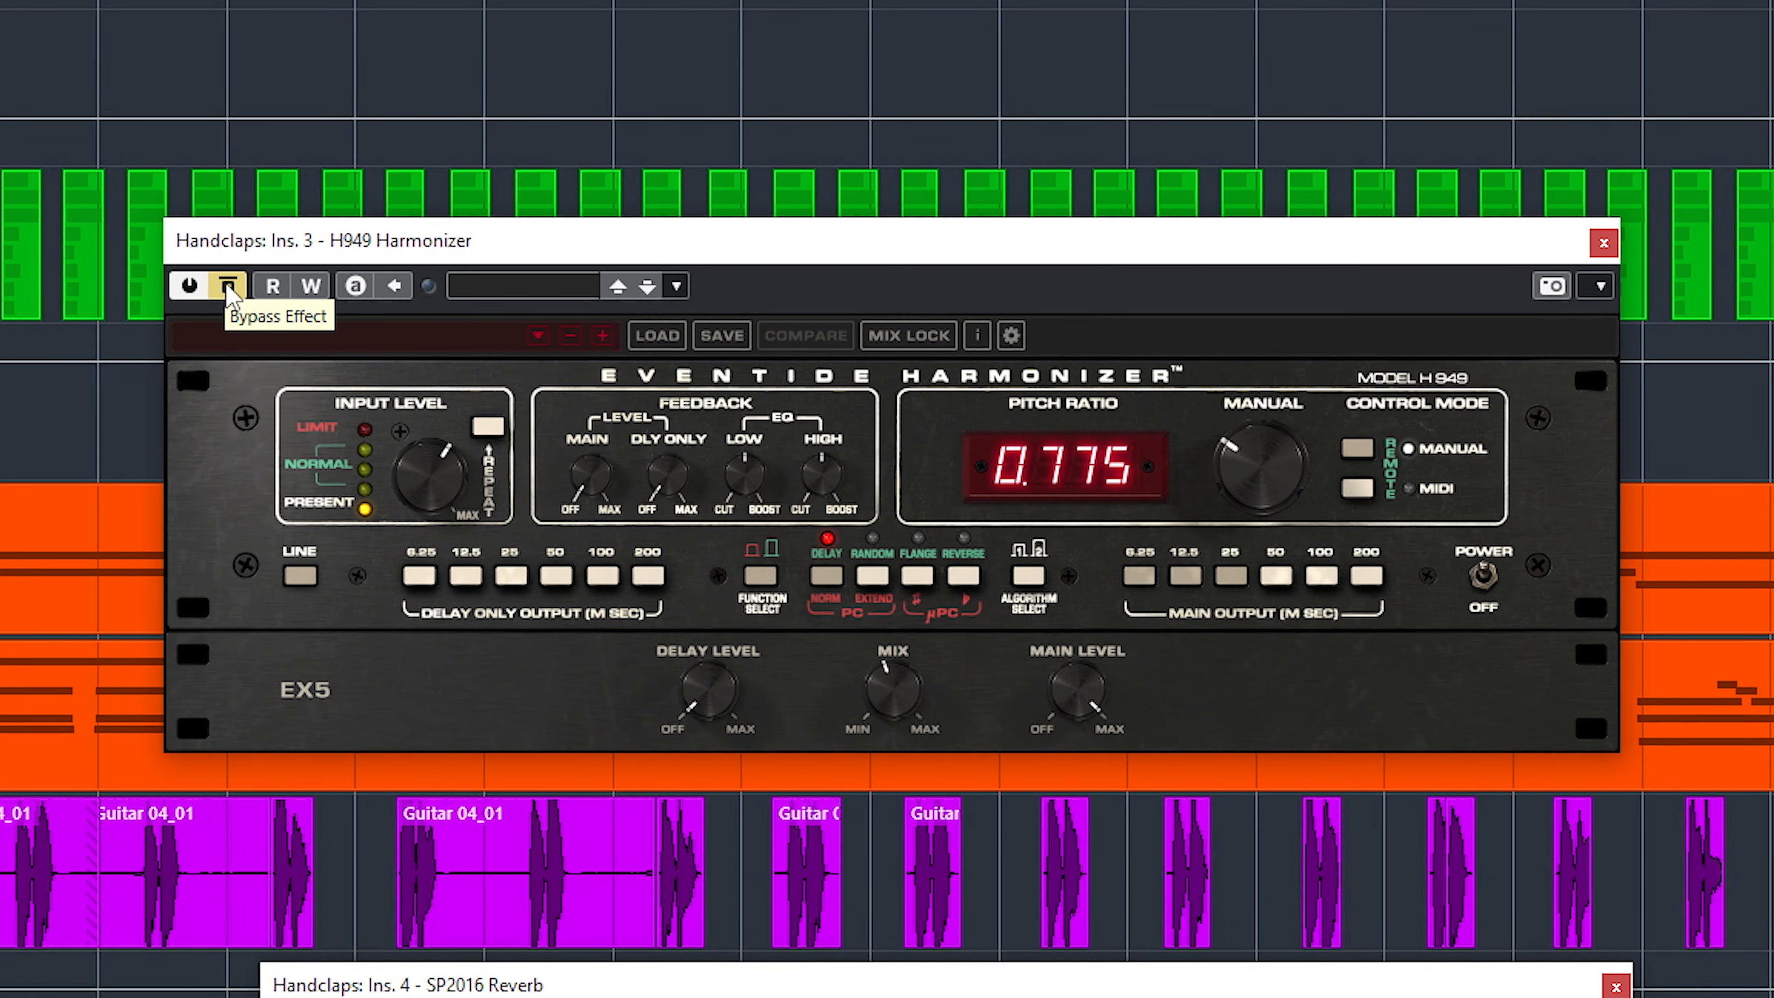
{"action": "left_click", "coordinate": [228, 289]}
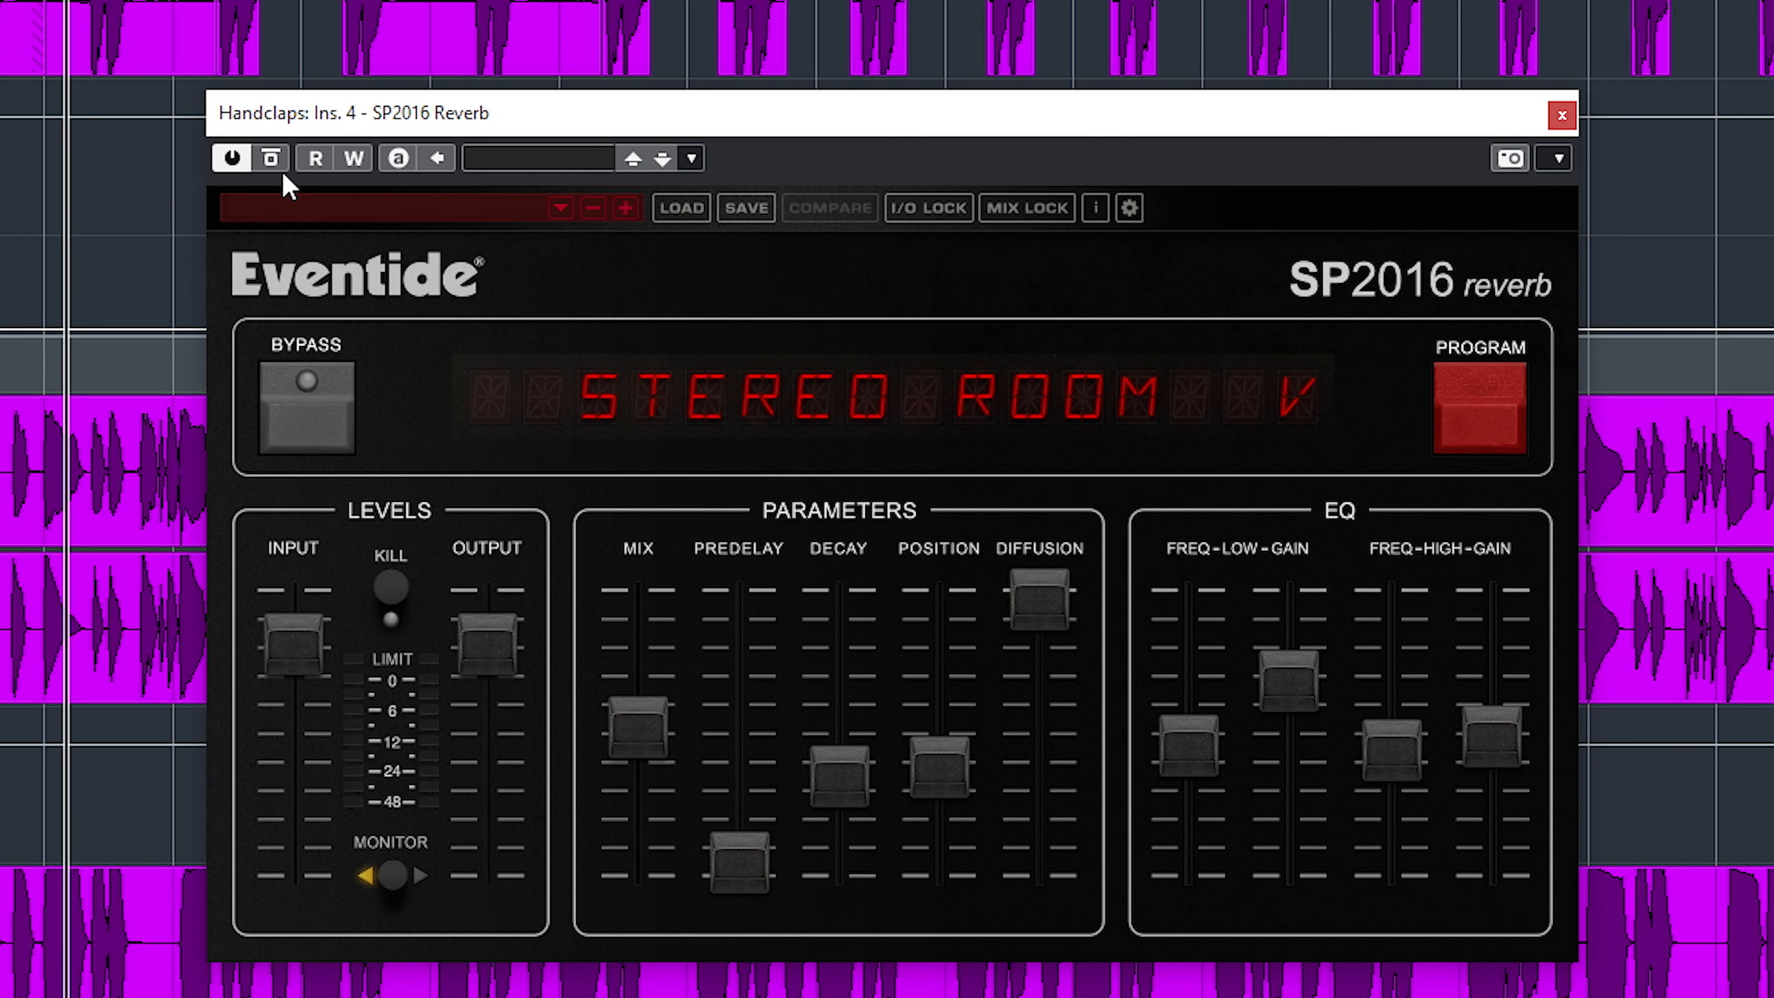
{"action": "left_click", "coordinate": [272, 158]}
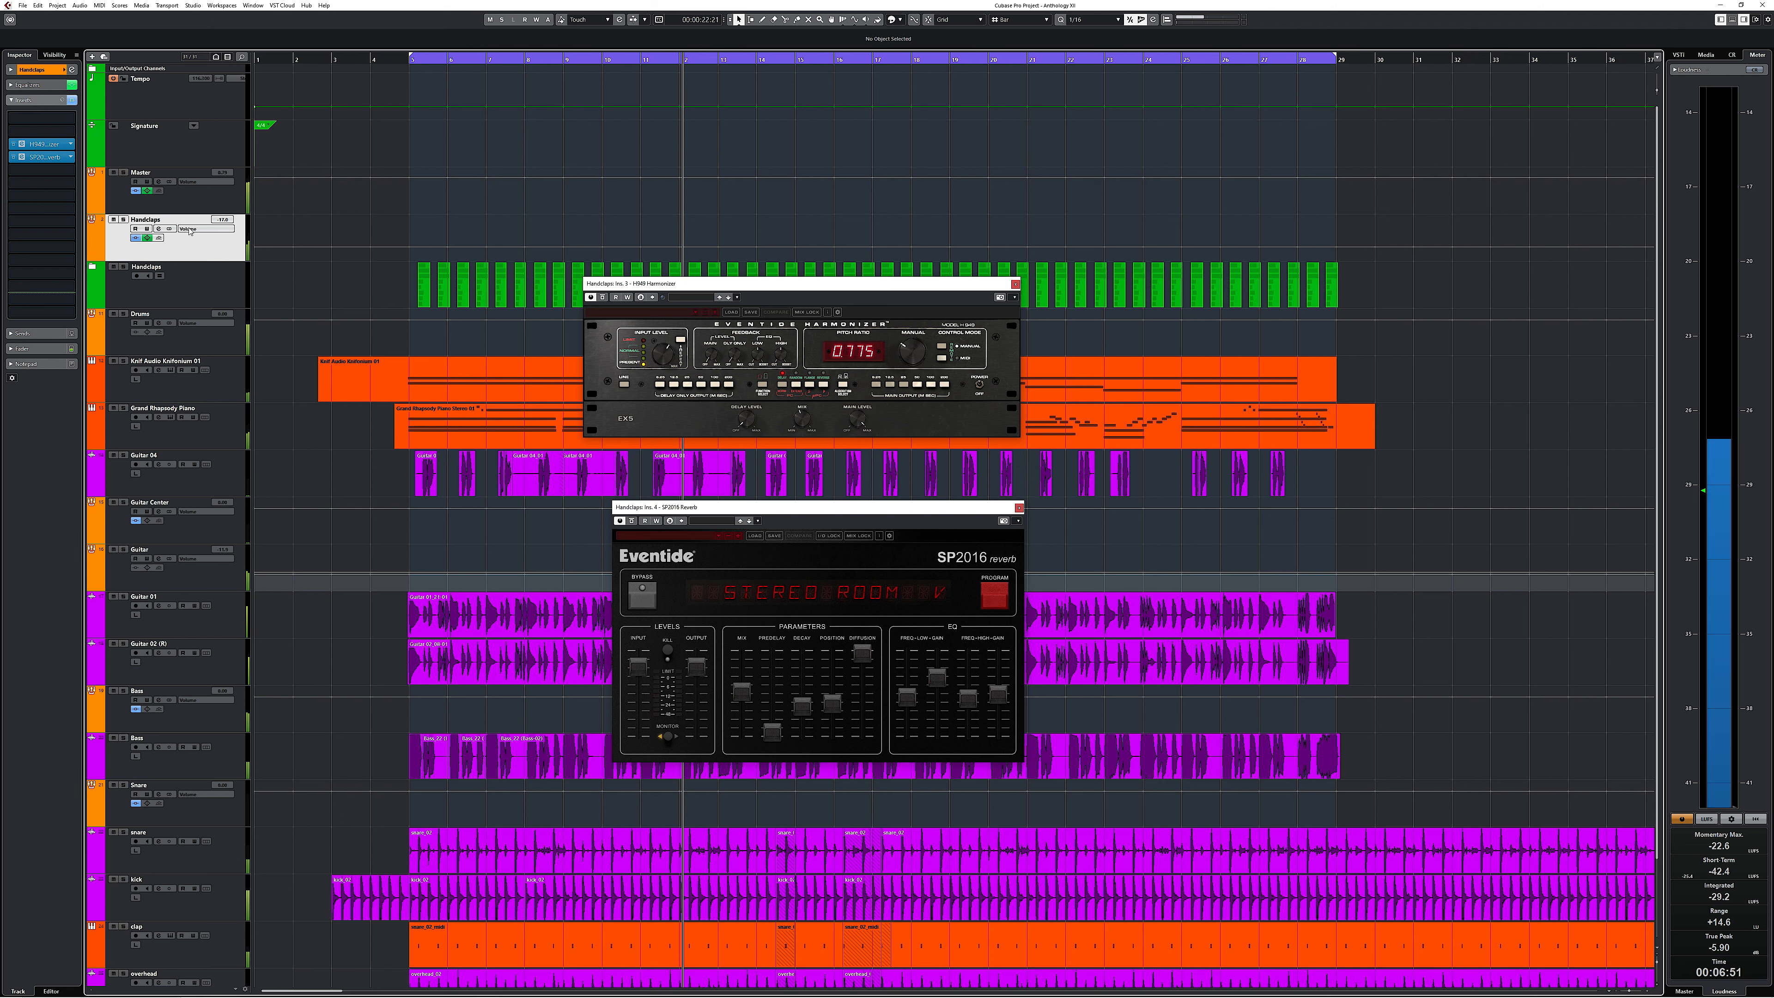
Step: Toggle the bypass of all Handclaps inserts during playback of the full mix to compare the sound
{"action": "left_click", "coordinate": [72, 100]}
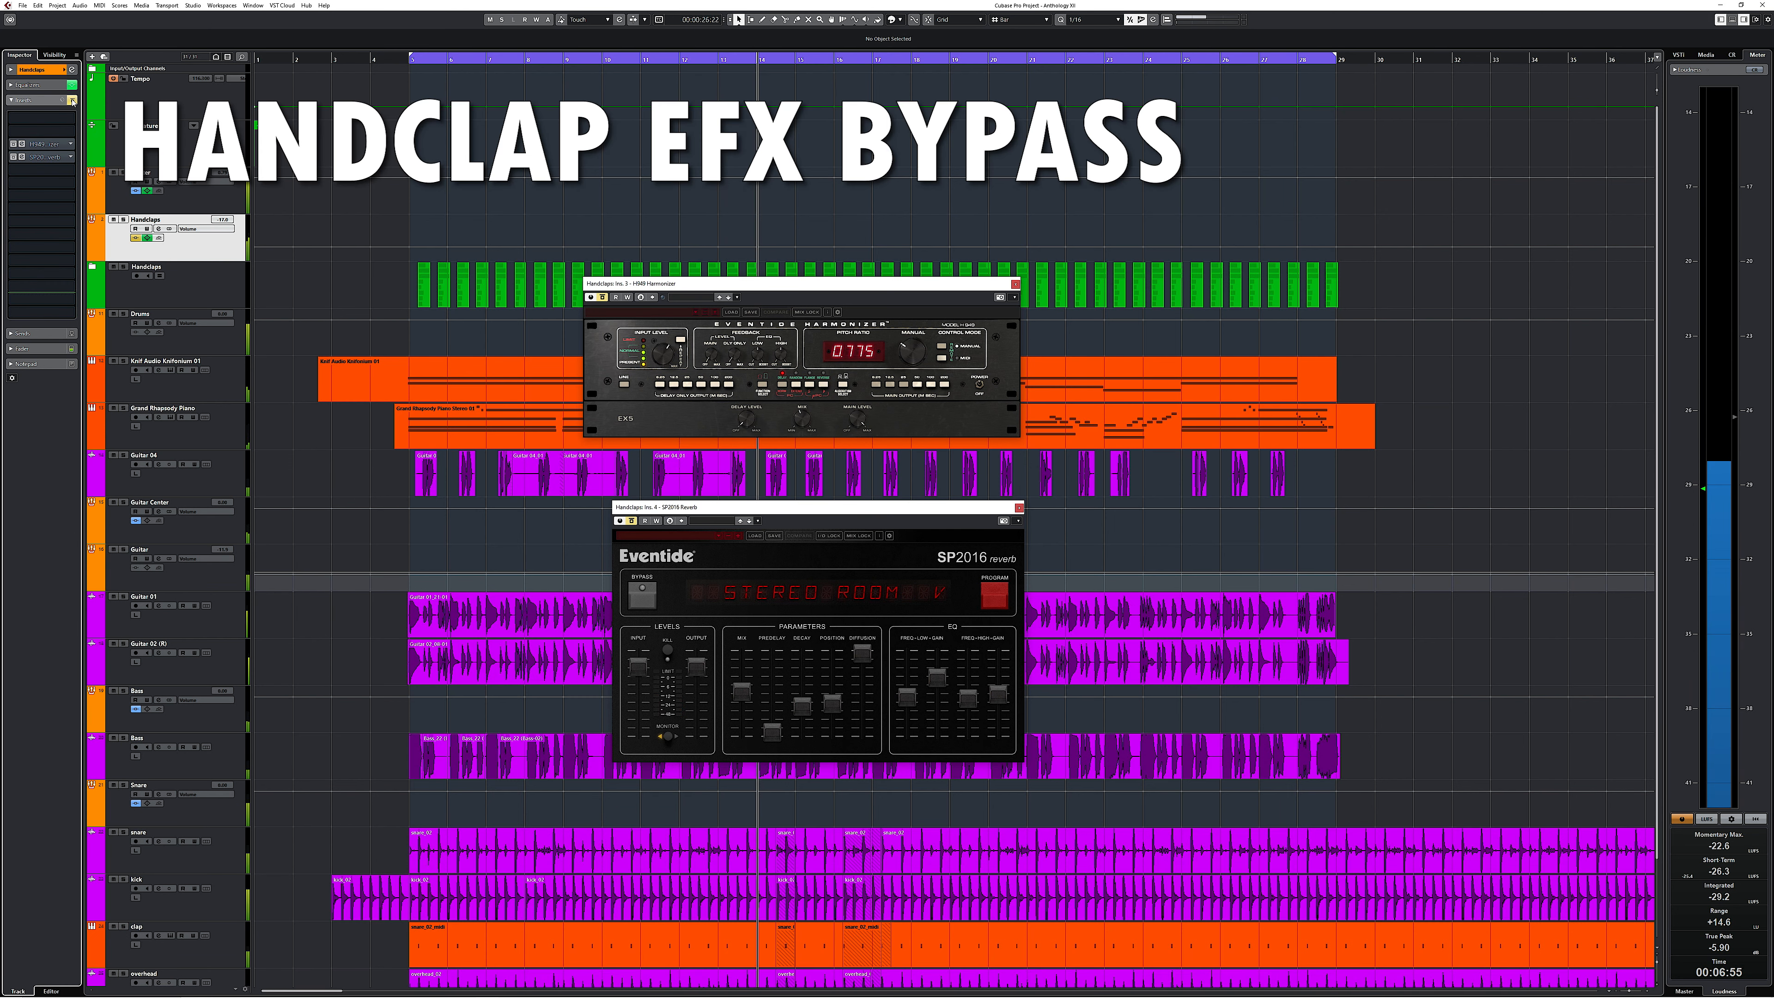
{"action": "left_click", "coordinate": [72, 100]}
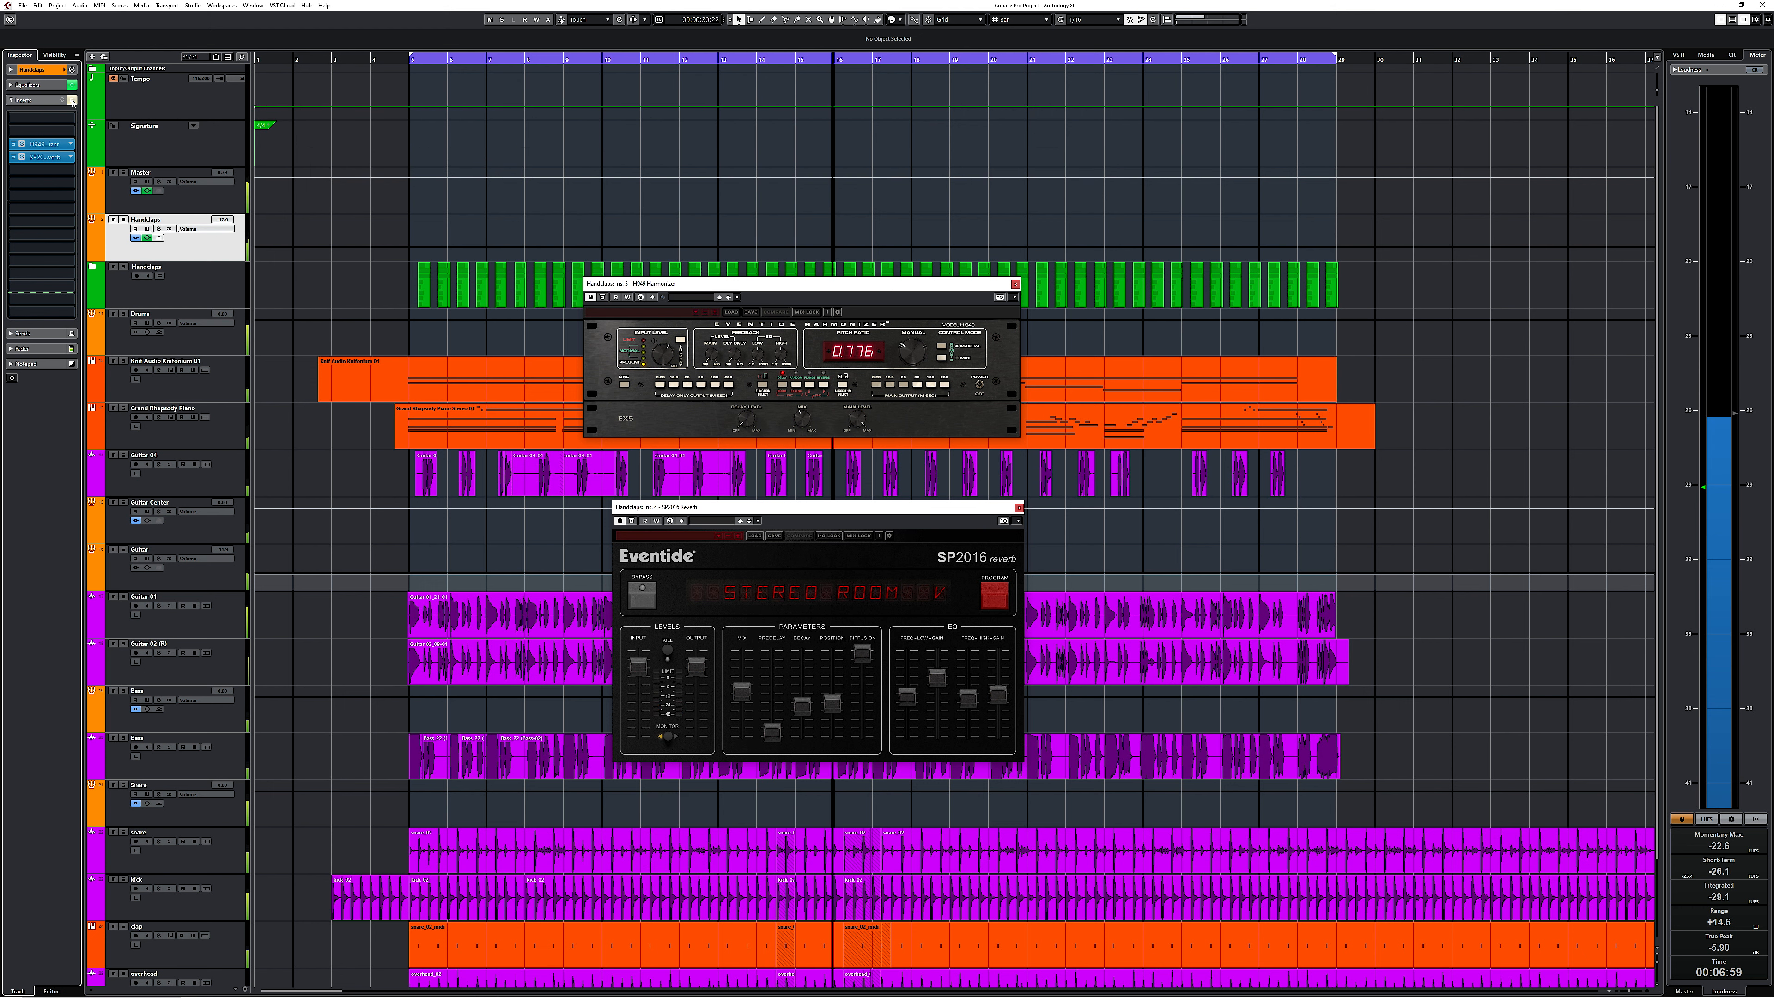
{"action": "left_click", "coordinate": [72, 100]}
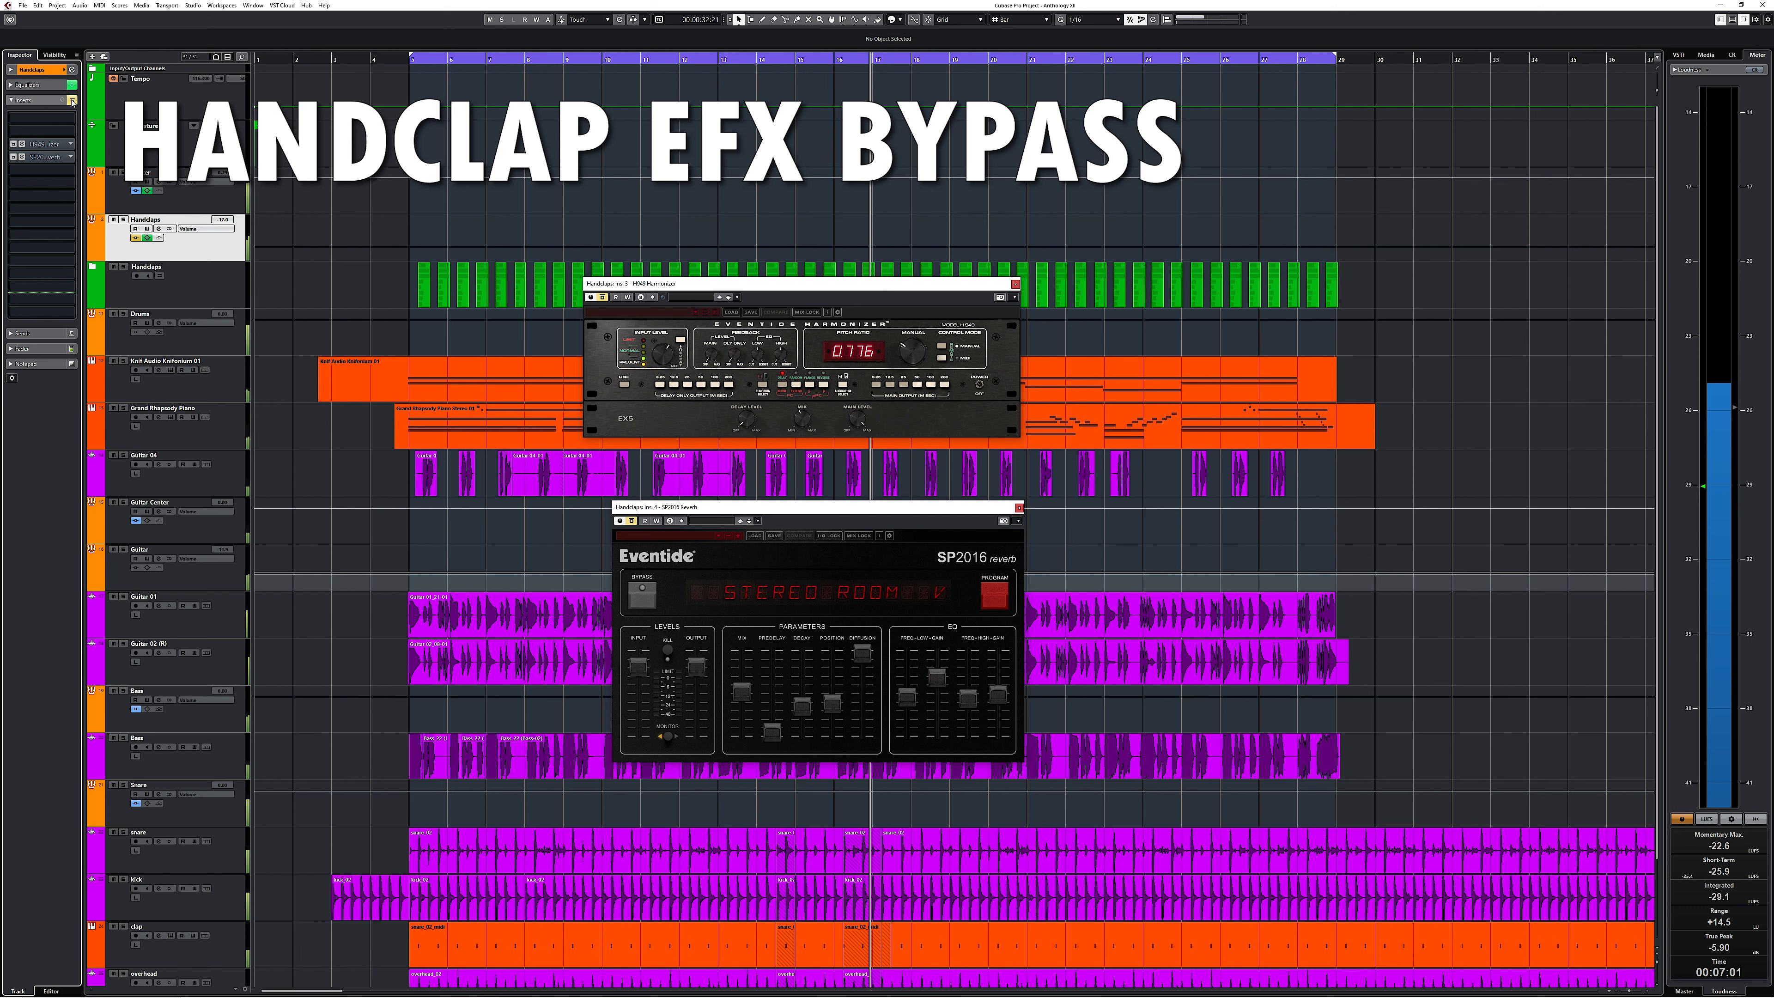
Step: Select the Master track and close the Handclaps H949 Harmonizer and SP2016 Reverb windows
{"action": "left_click", "coordinate": [216, 206]}
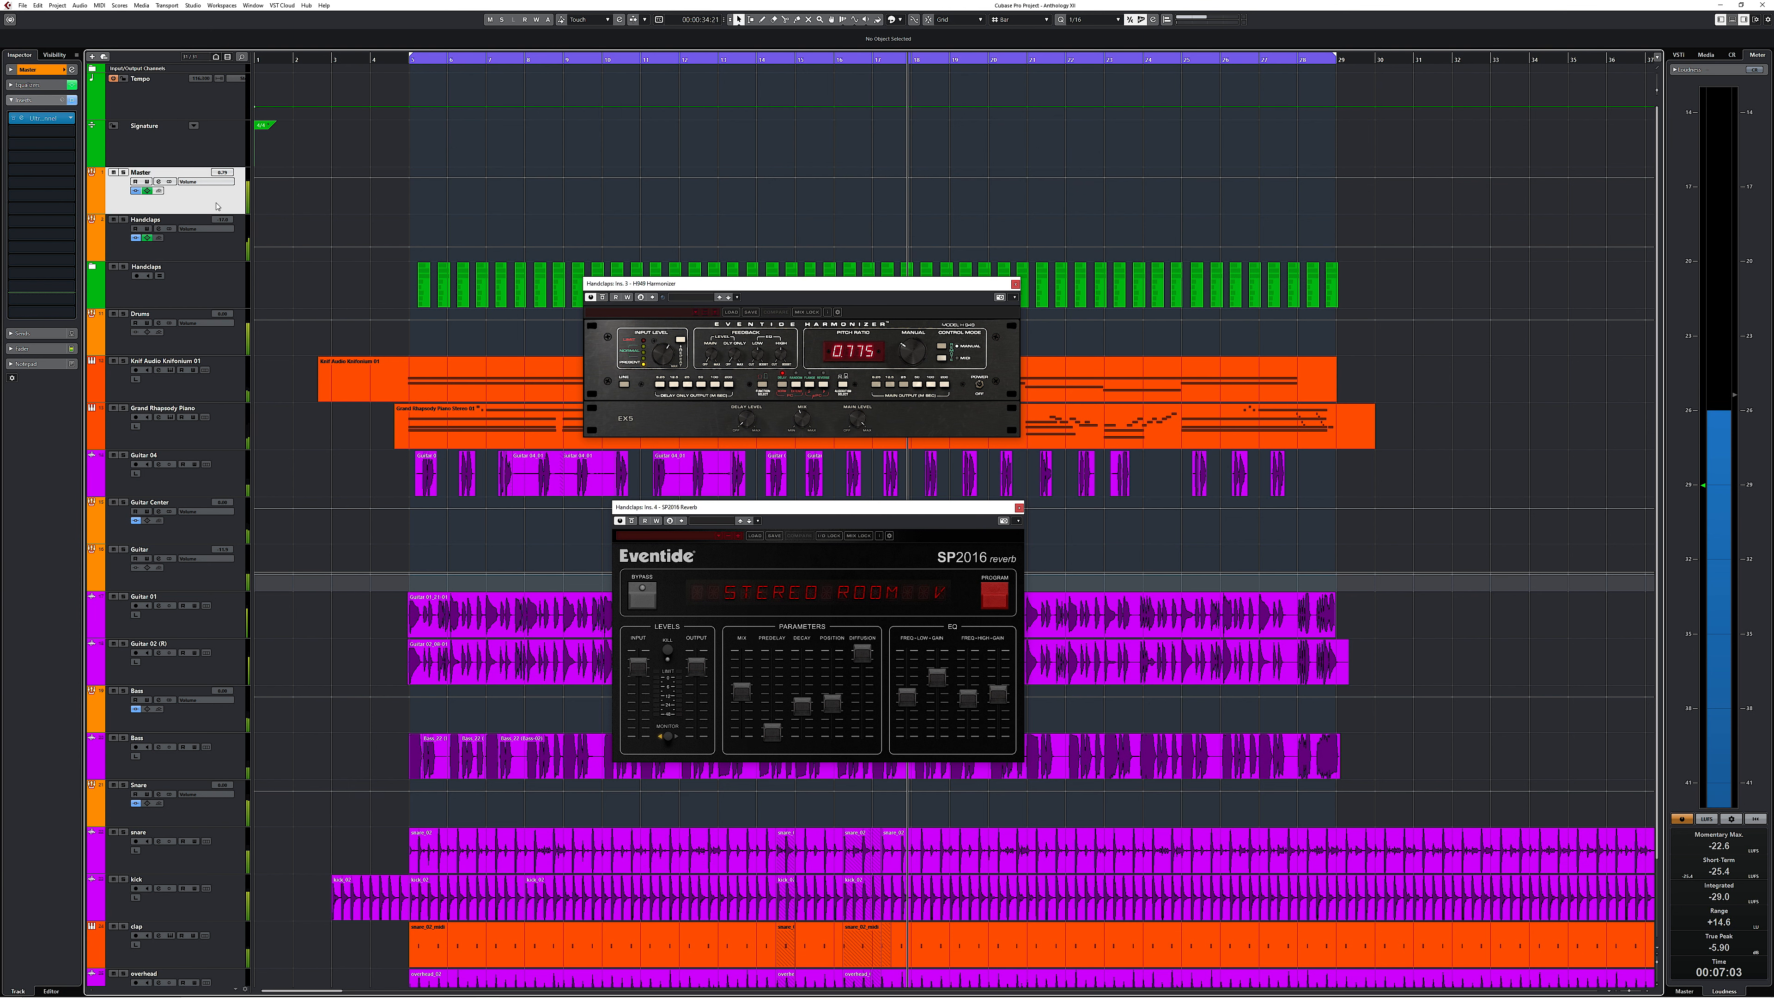
{"action": "left_click", "coordinate": [1015, 284]}
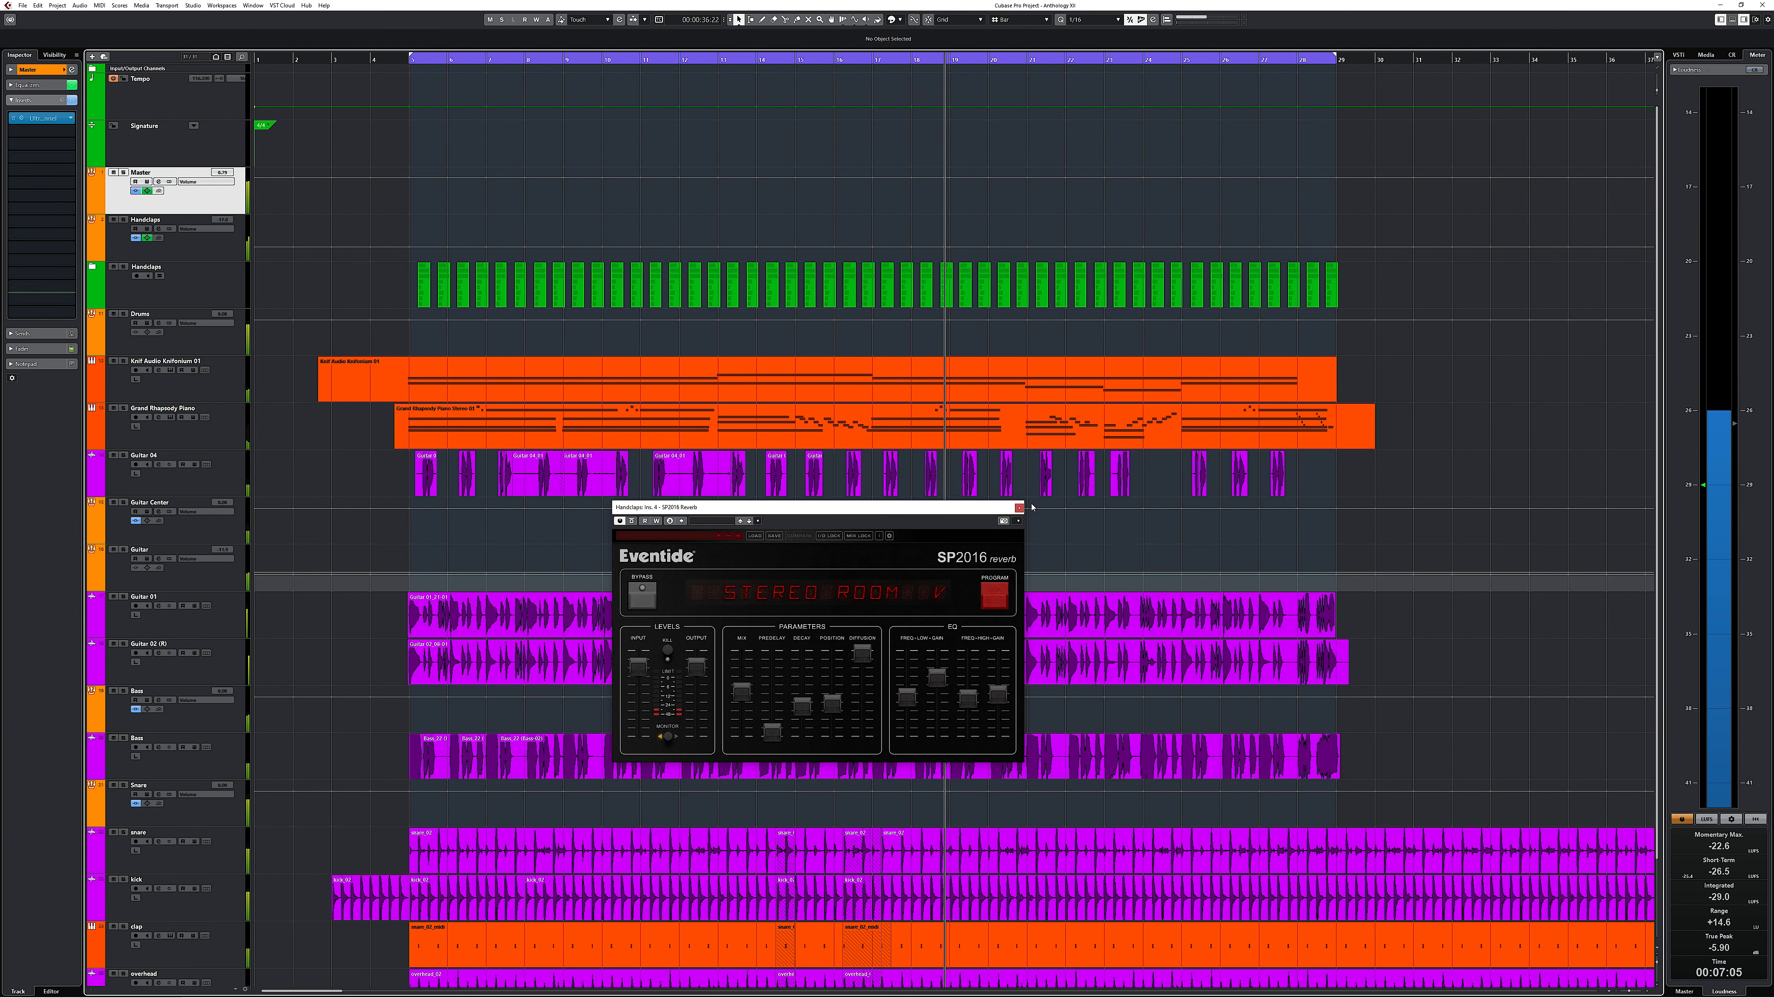
{"action": "left_click", "coordinate": [1019, 507]}
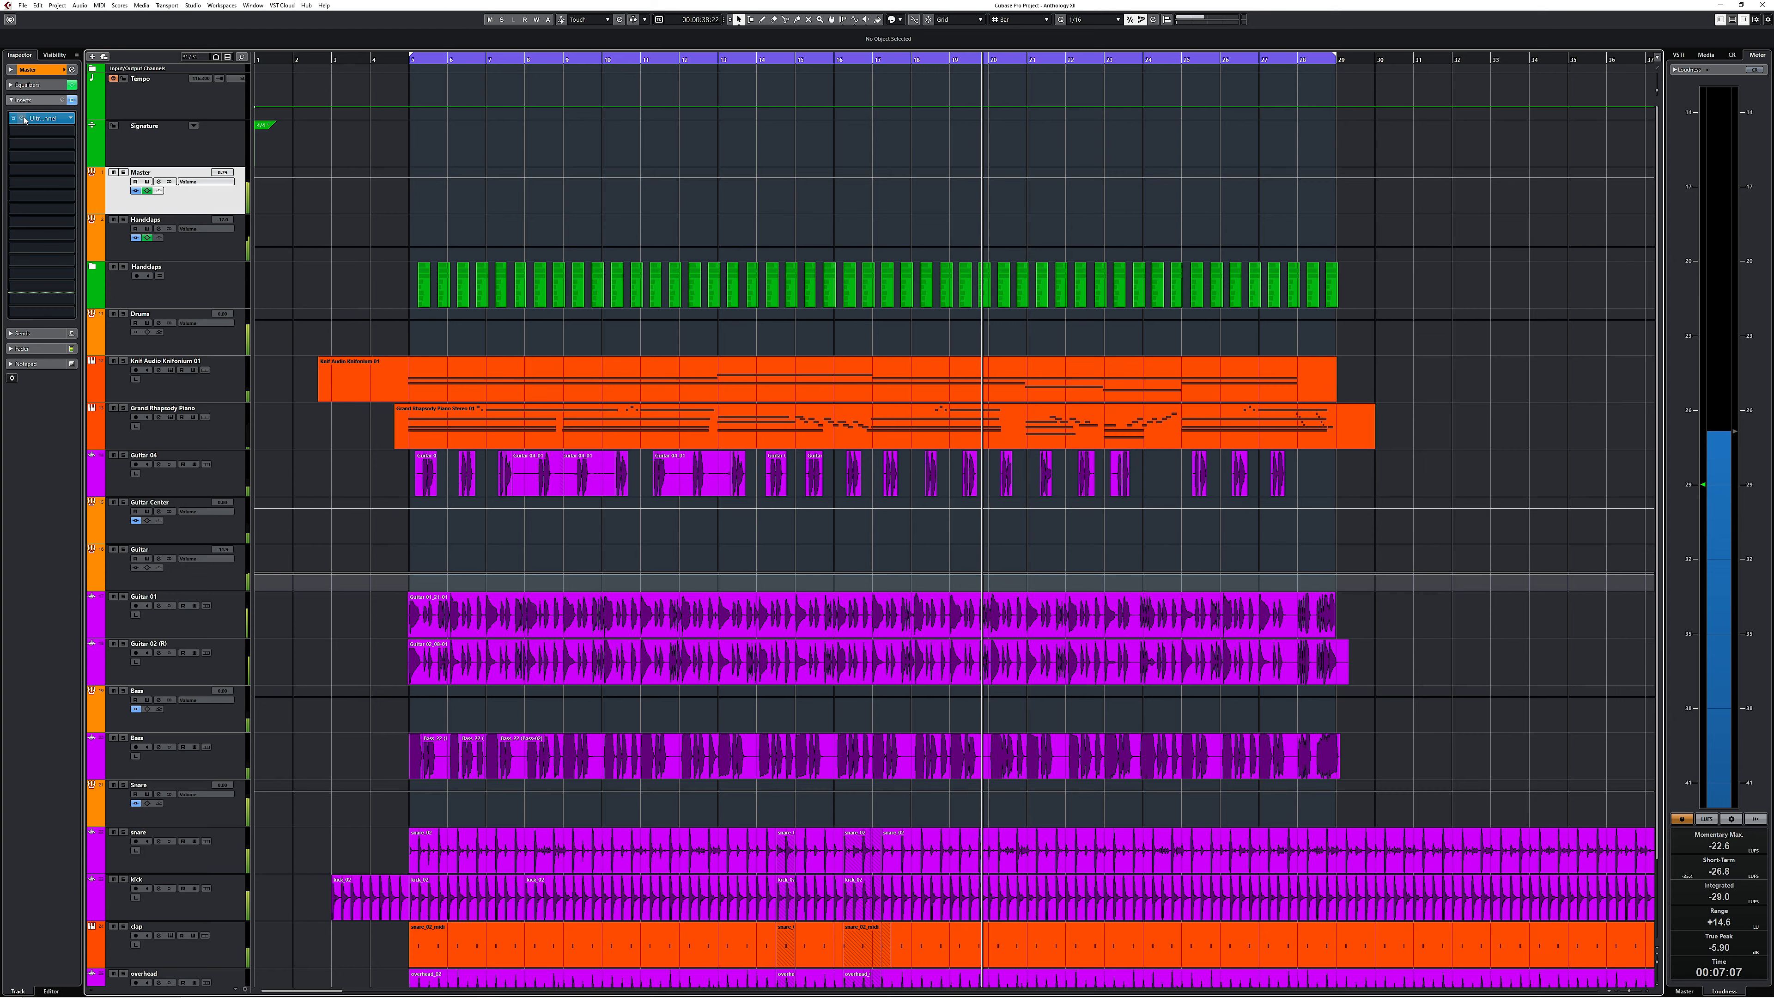
Step: Open the Master track's UltraChannel insert and toggle its bypass to compare the full mix, leaving the effect active
{"action": "left_click", "coordinate": [42, 117]}
{"action": "left_click", "coordinate": [377, 14]}
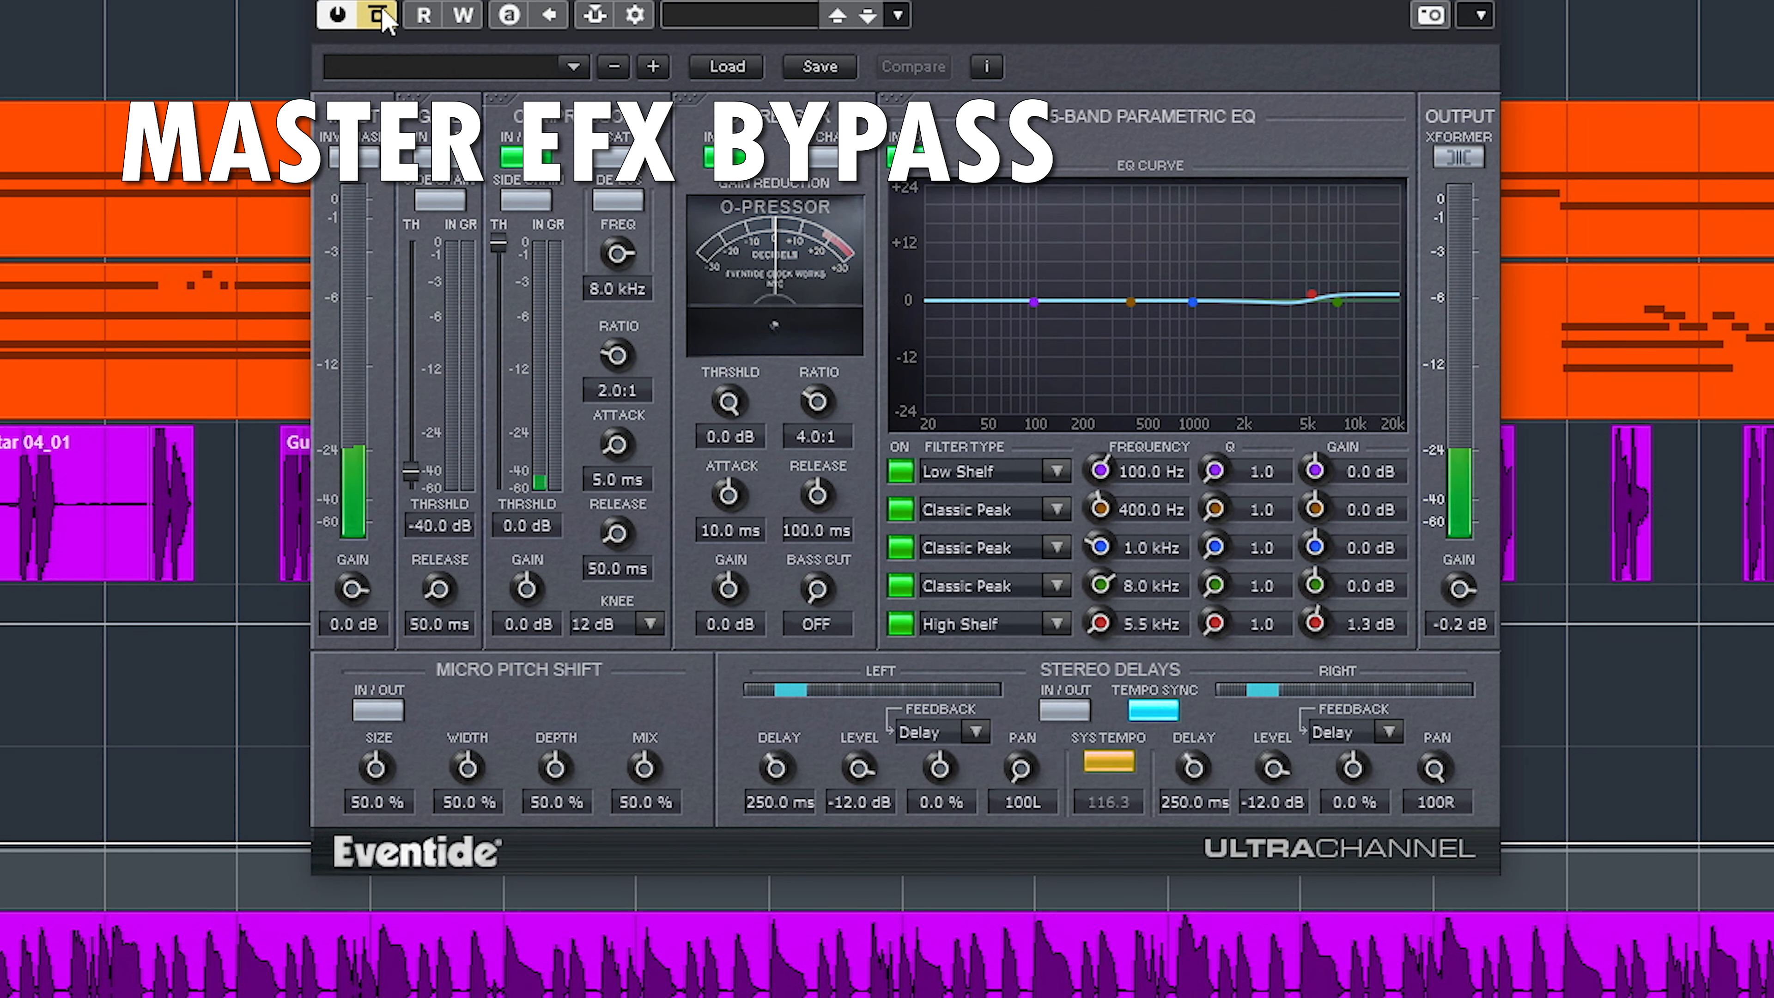
{"action": "left_click", "coordinate": [380, 15]}
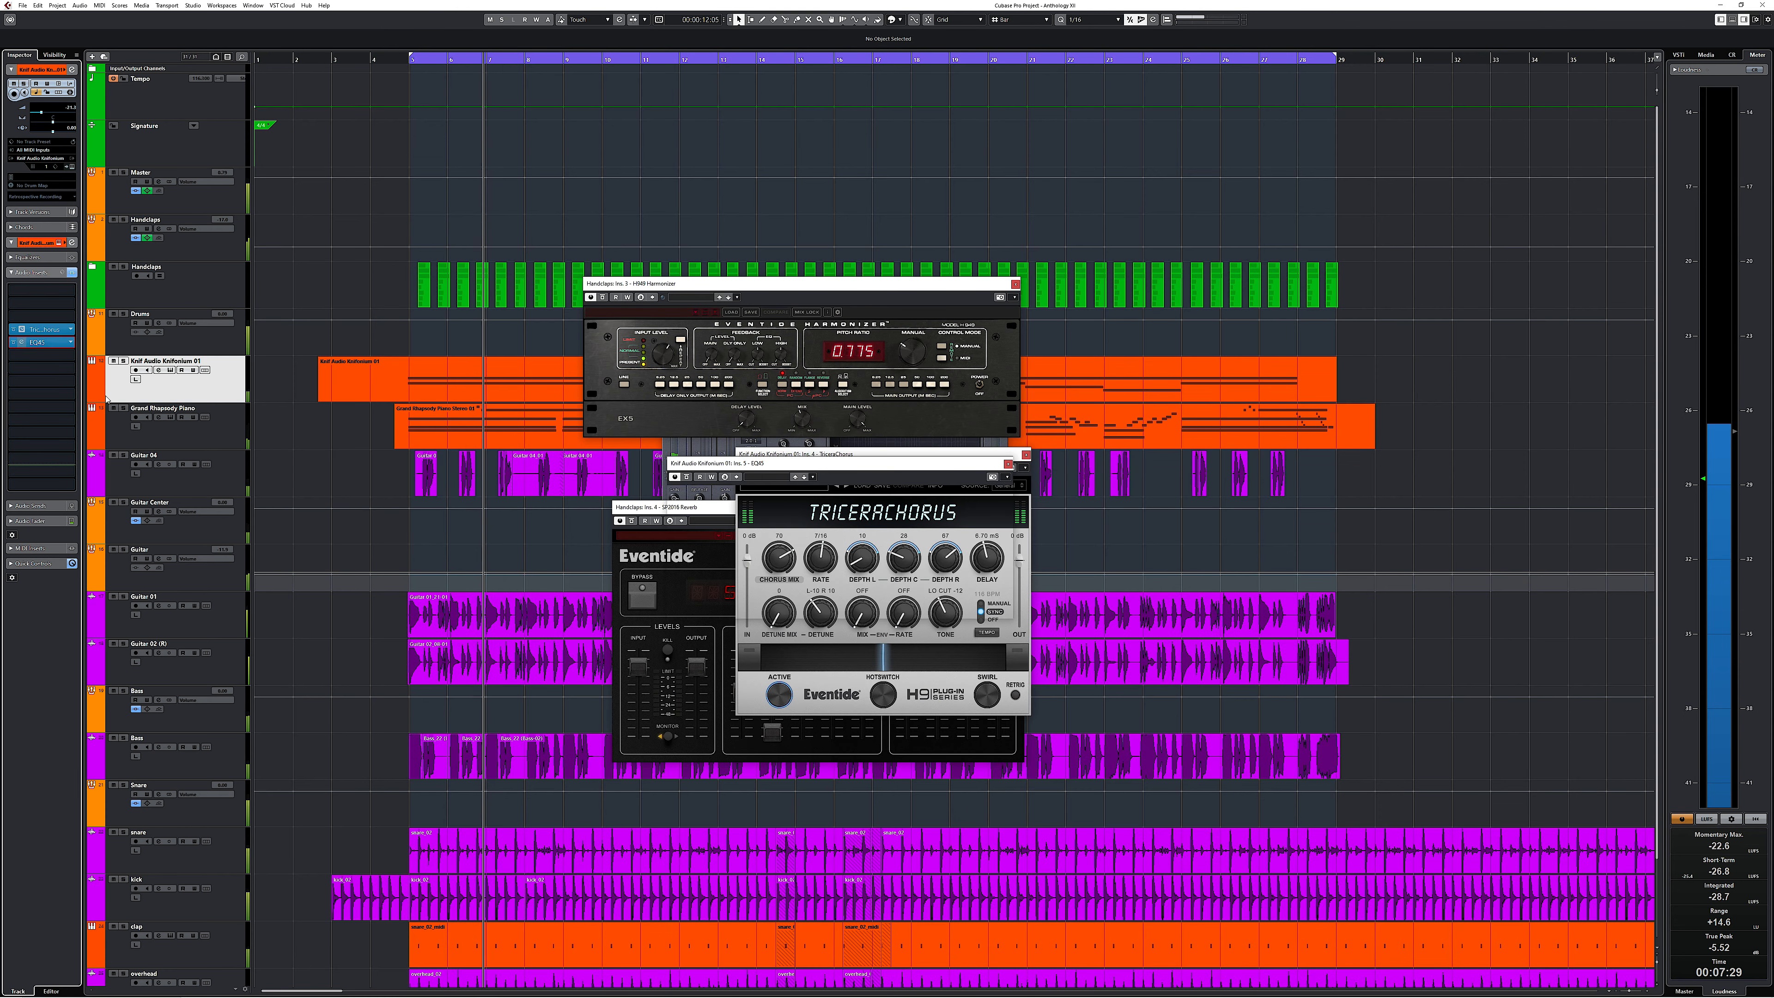
Step: Open the Grand Rhapsody Piano track's Tverb and the Guitar 04 track's EQ45 and Omnipressor inserts, keeping the other plug-in windows open
{"action": "left_click", "coordinate": [186, 439]}
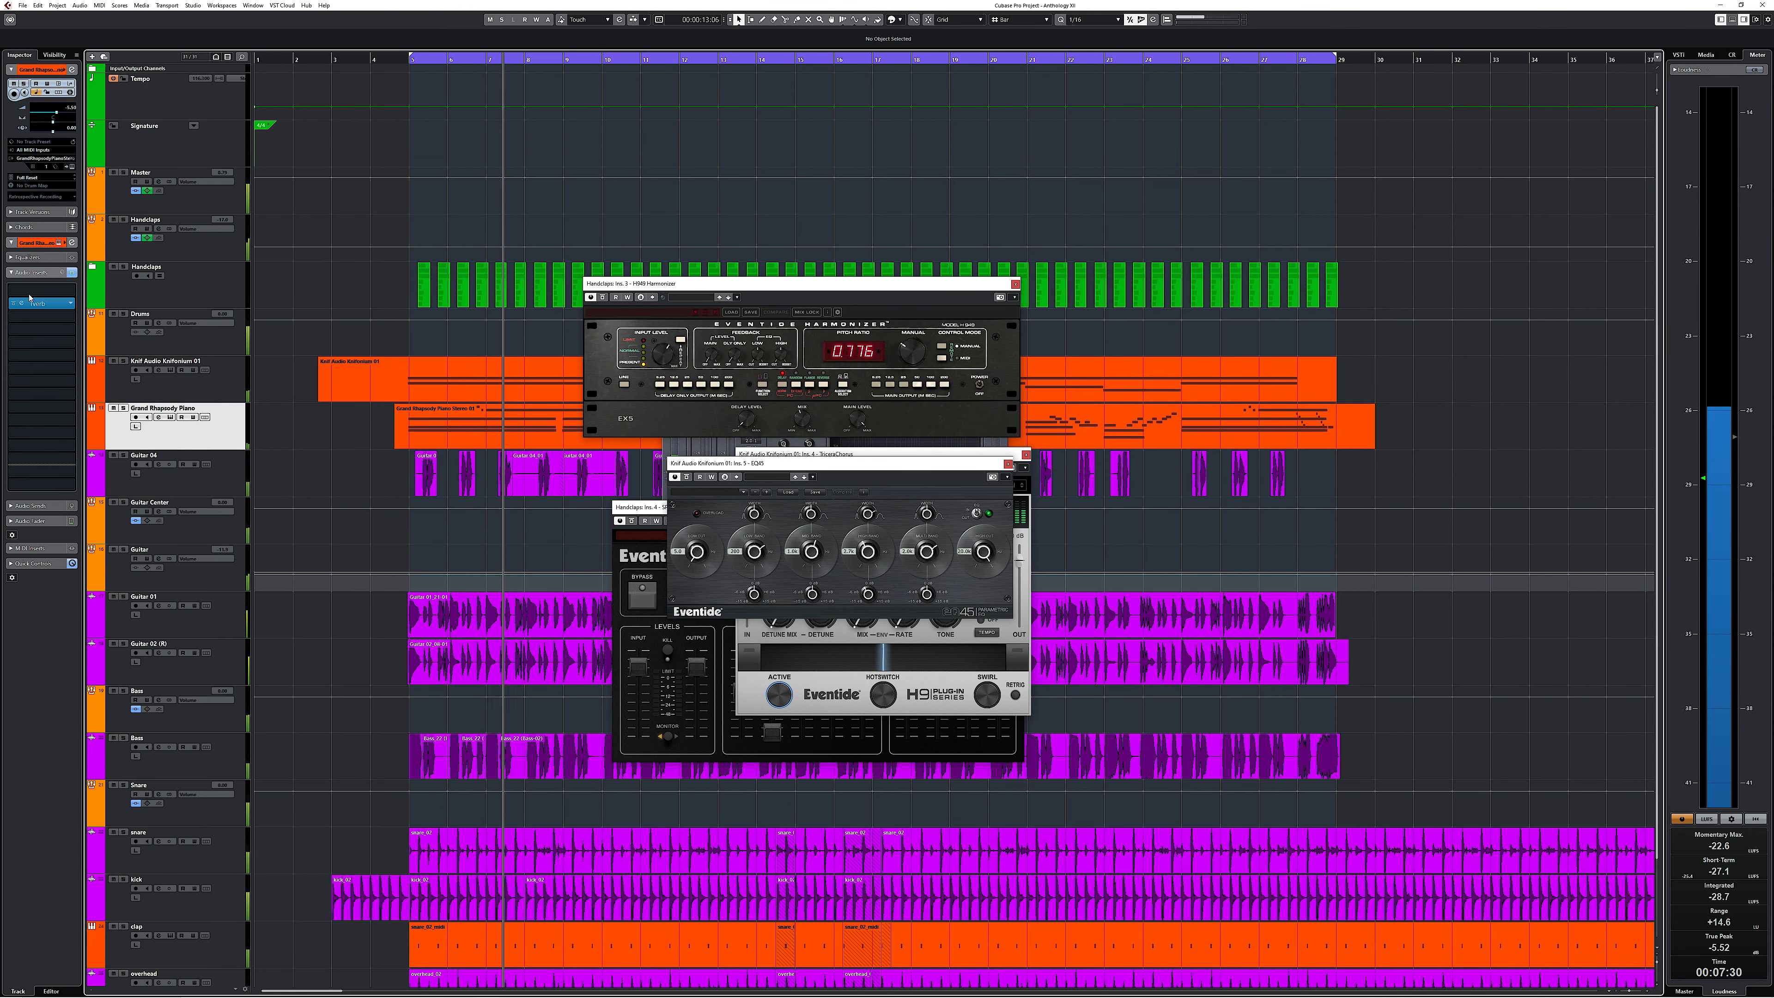
{"action": "left_click", "coordinate": [186, 487]}
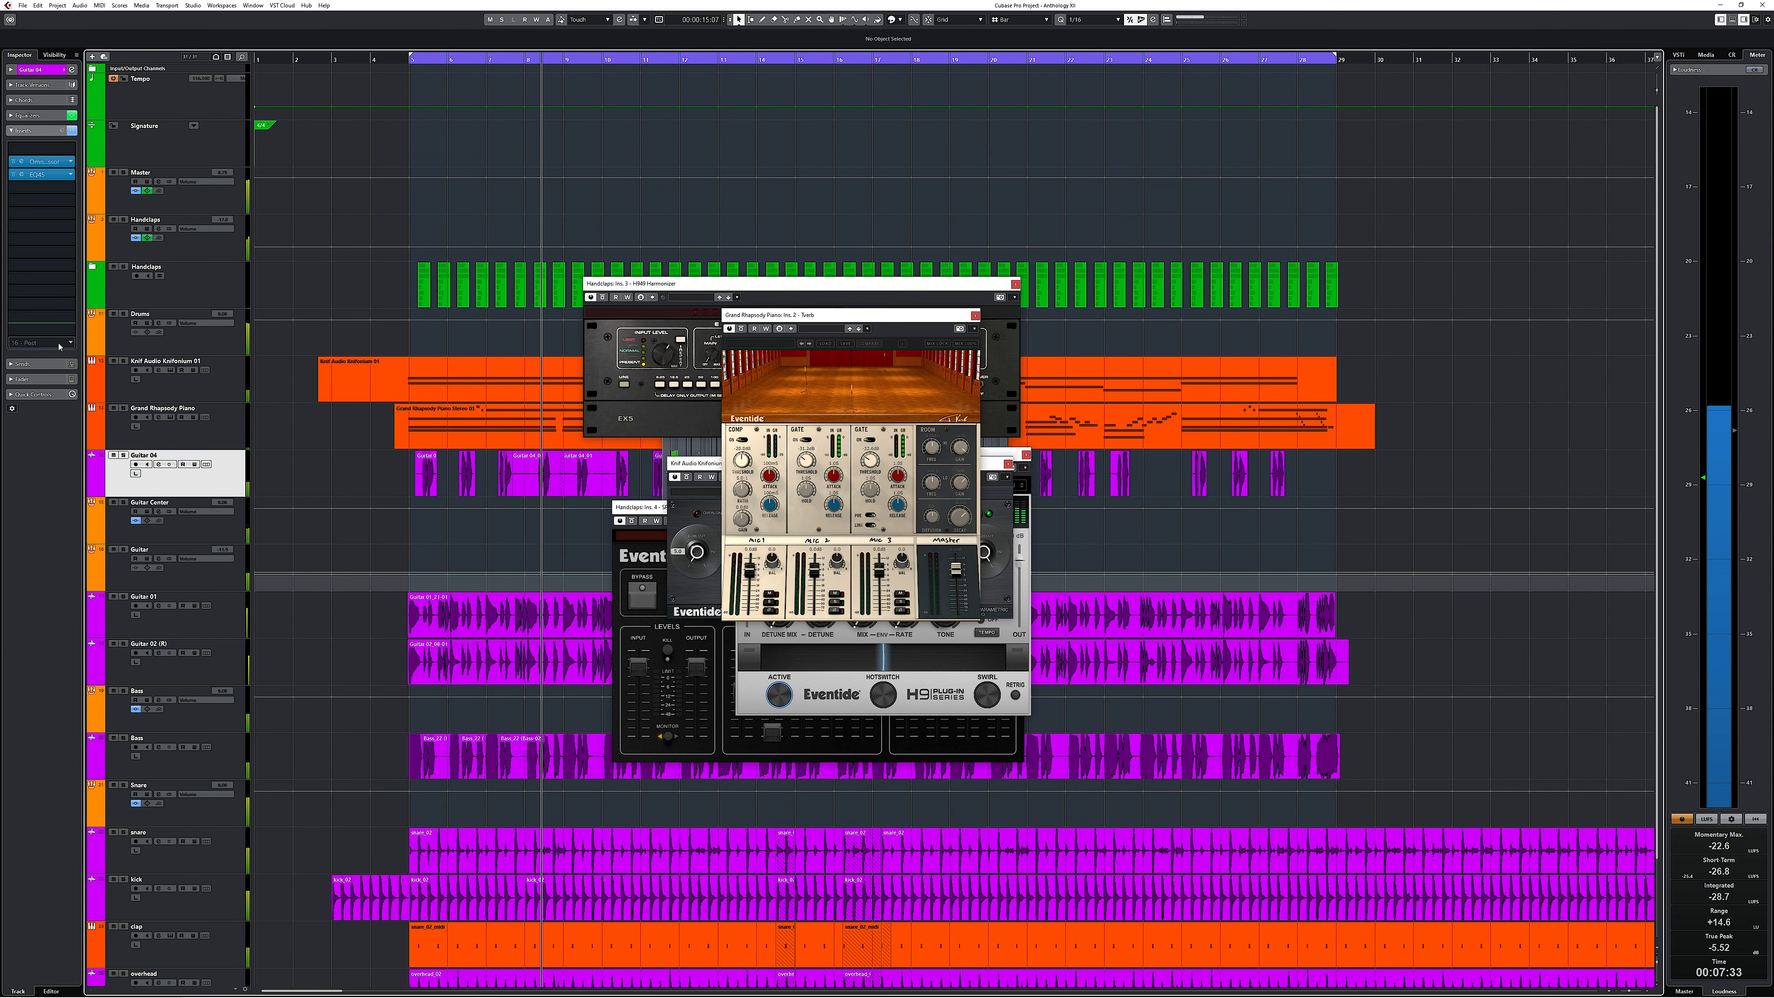
{"action": "left_click", "coordinate": [23, 160]}
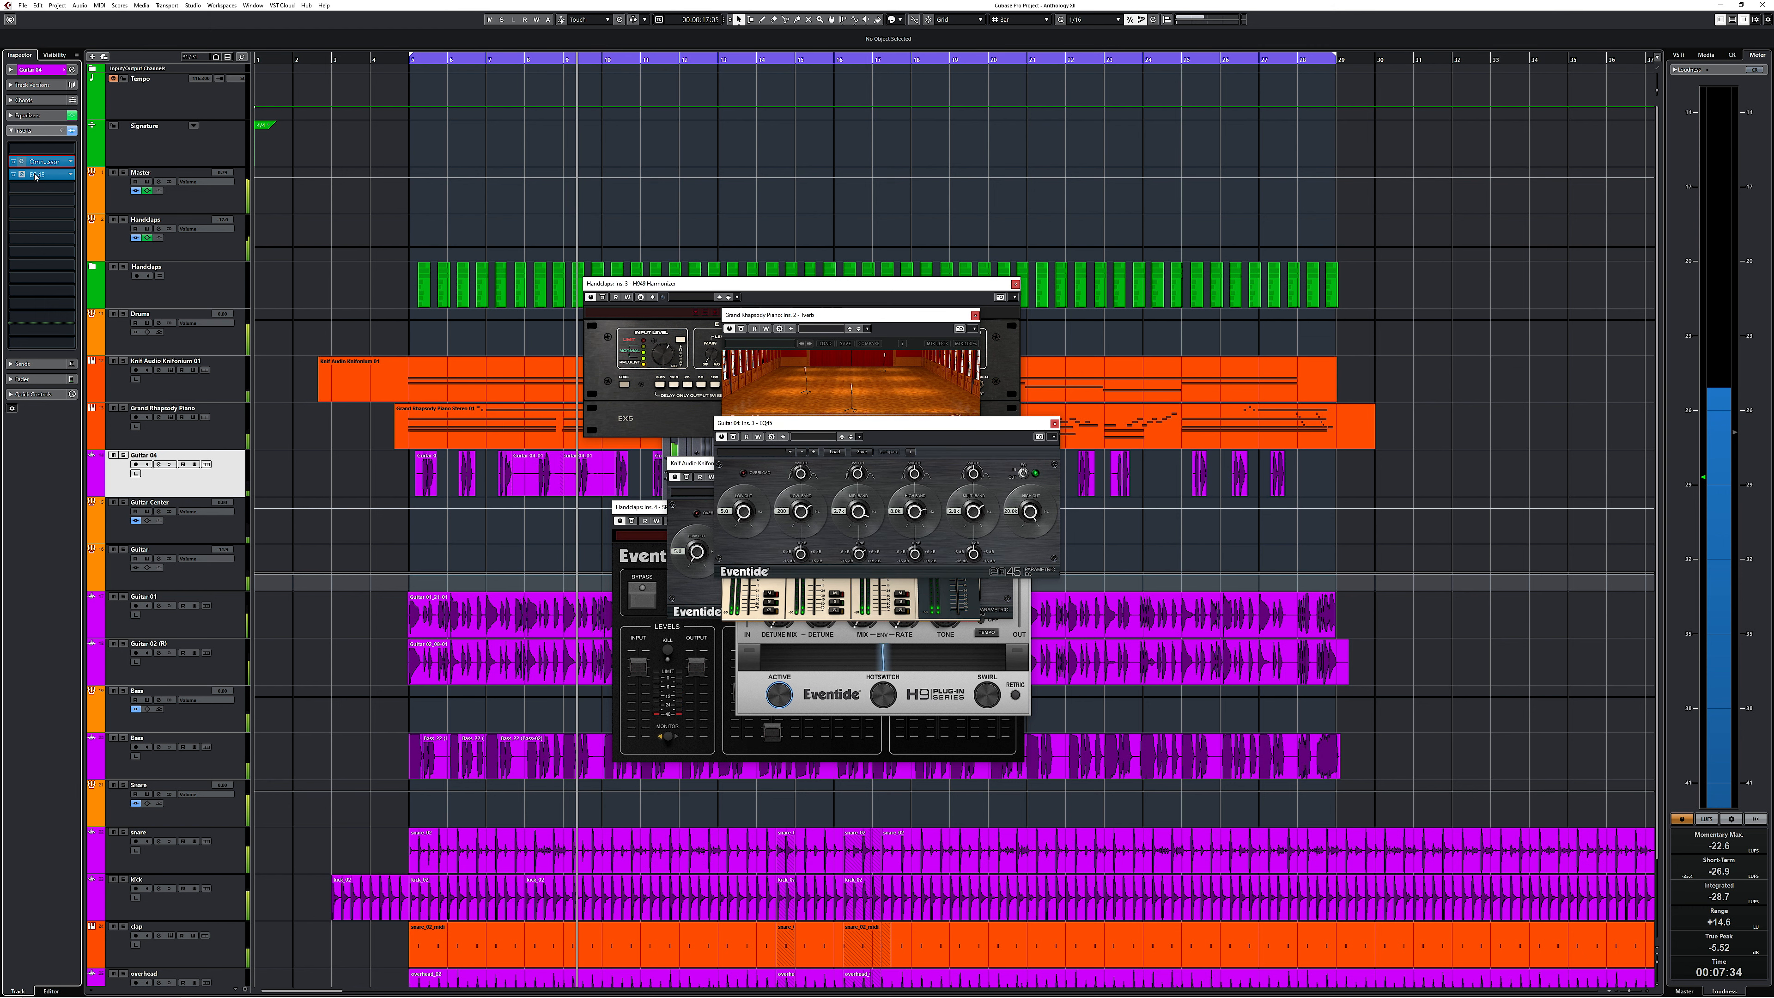
Step: Open the Guitar Center group's H9 Series and H949 Dual Harmonizer inserts, and move on to the Guitar group track
{"action": "key", "text": "Down"}
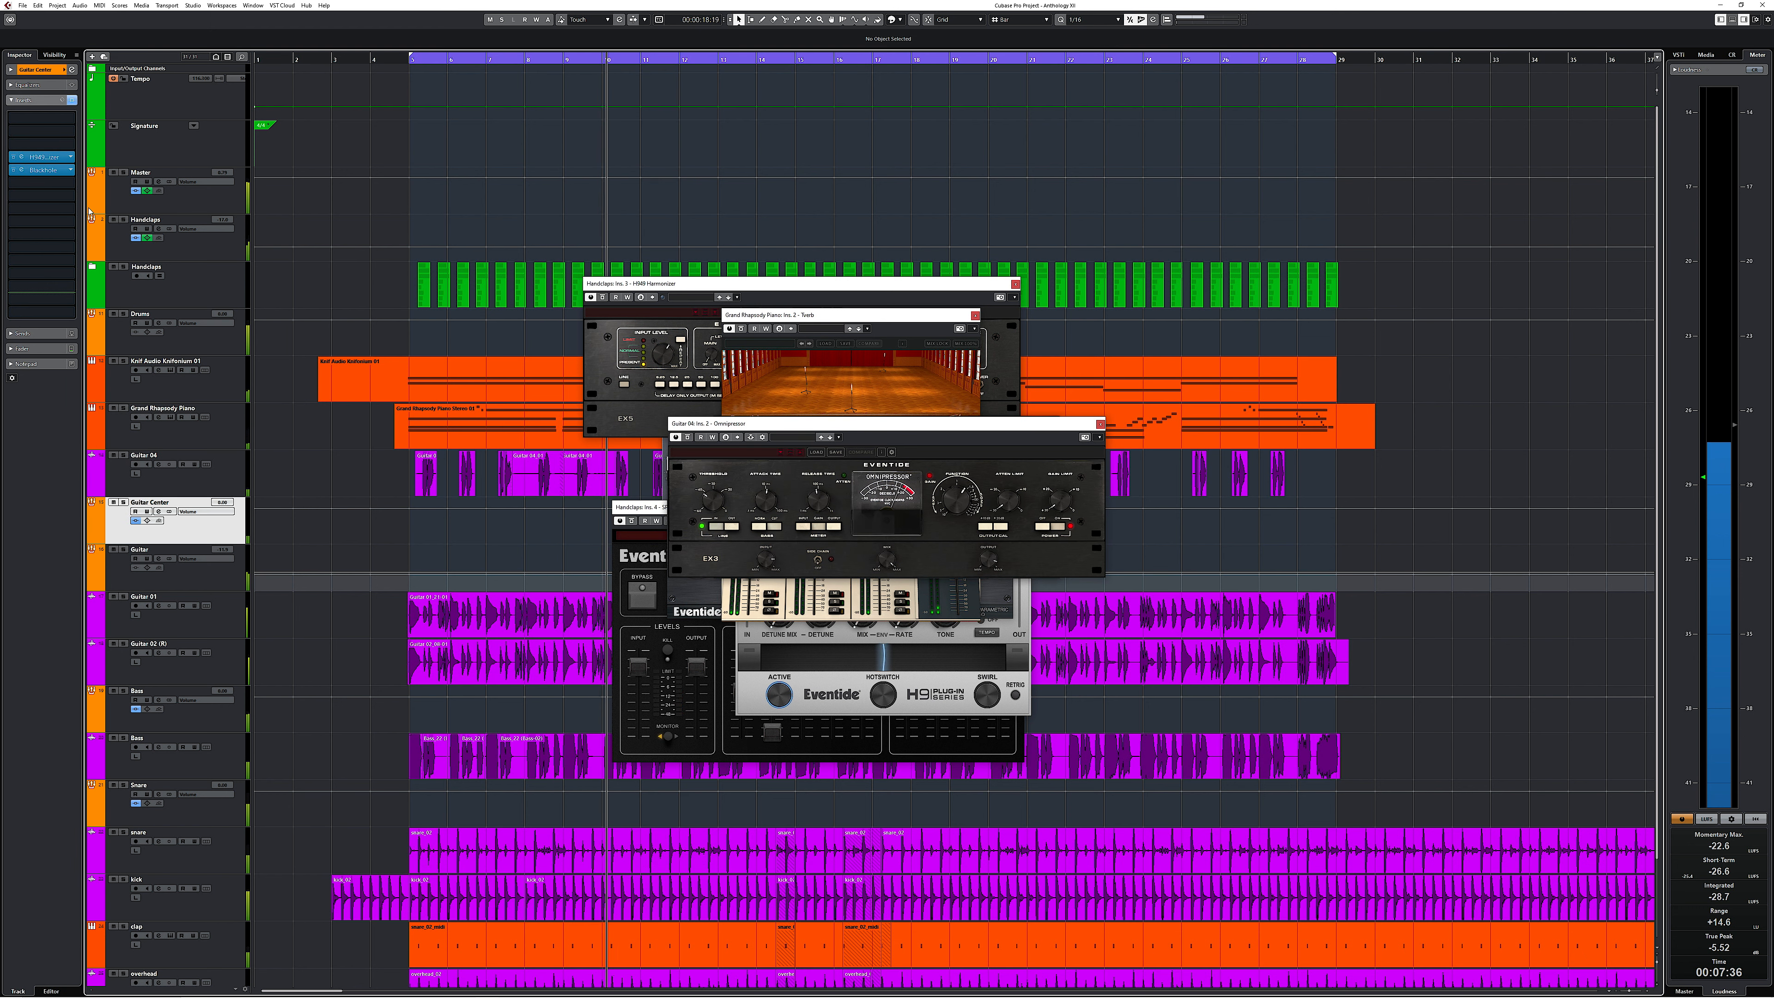
{"action": "left_click", "coordinate": [28, 173]}
{"action": "left_click", "coordinate": [23, 156]}
{"action": "left_click", "coordinate": [215, 575]}
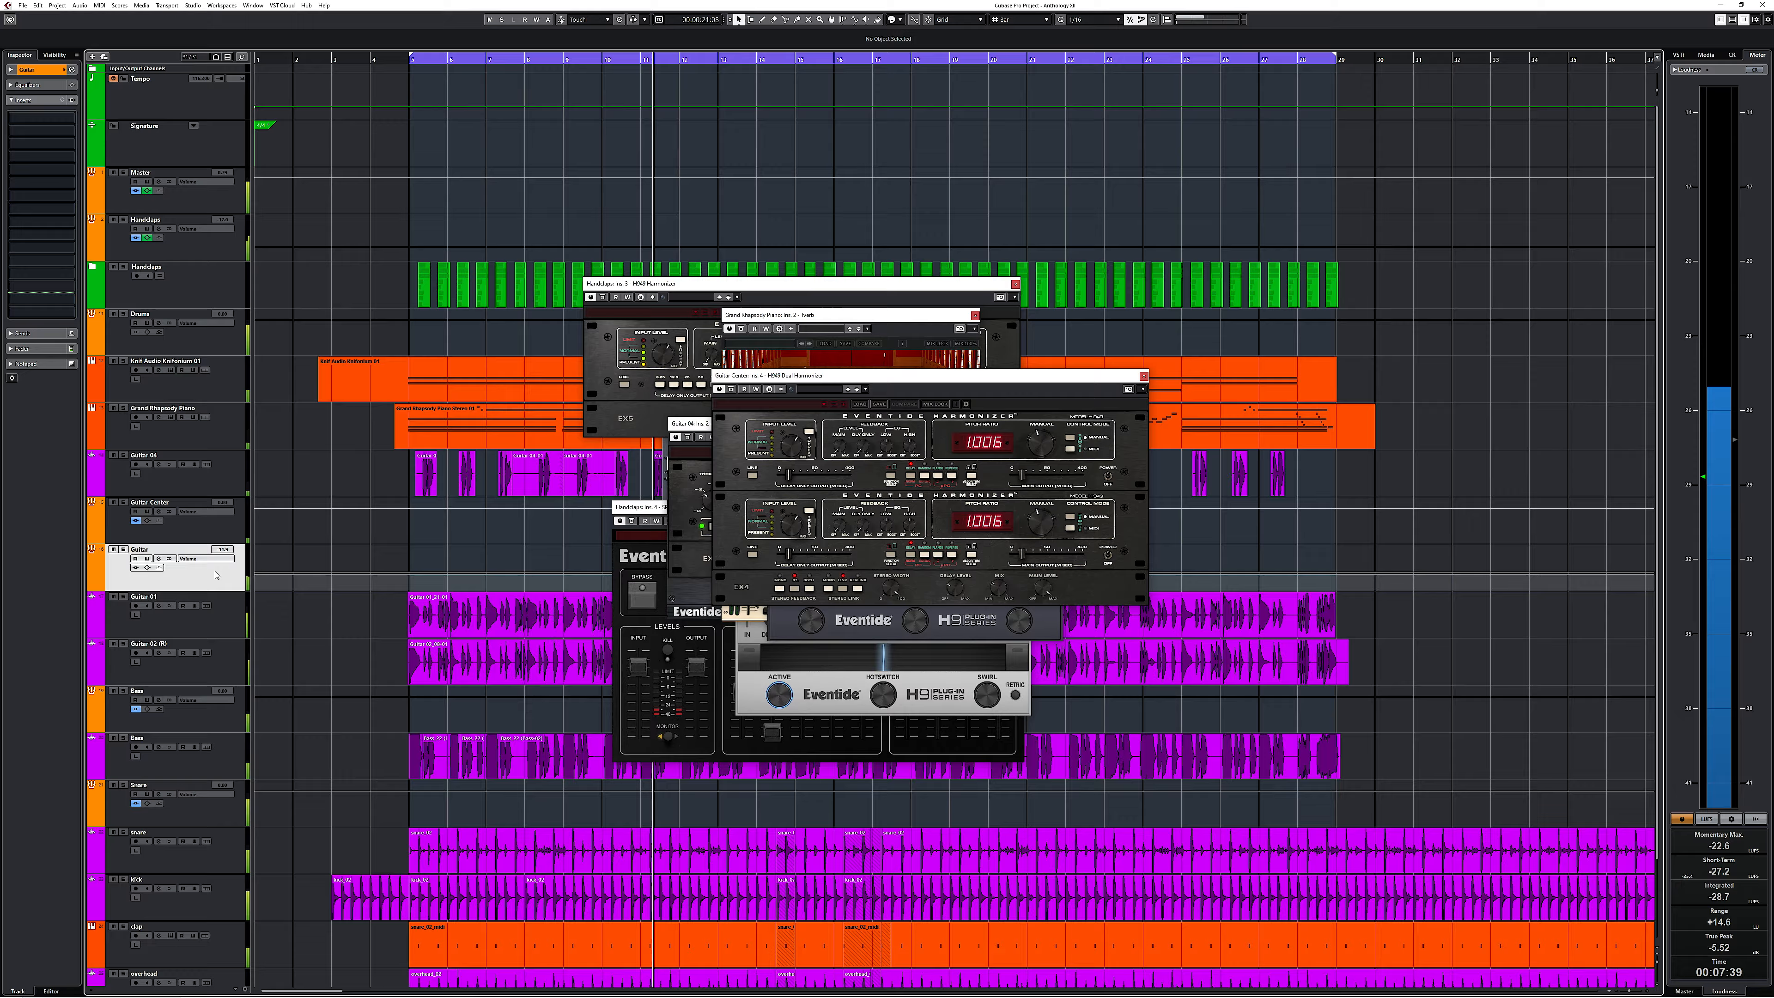